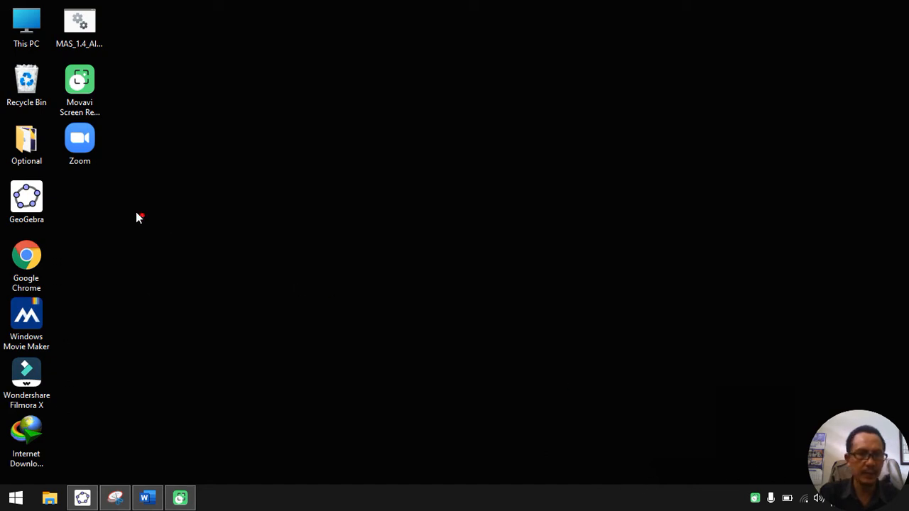
mouse_move(59, 174)
left_mouse_down()
mouse_move(27, 161)
mouse_move(7, 218)
mouse_move(41, 229)
left_mouse_up()
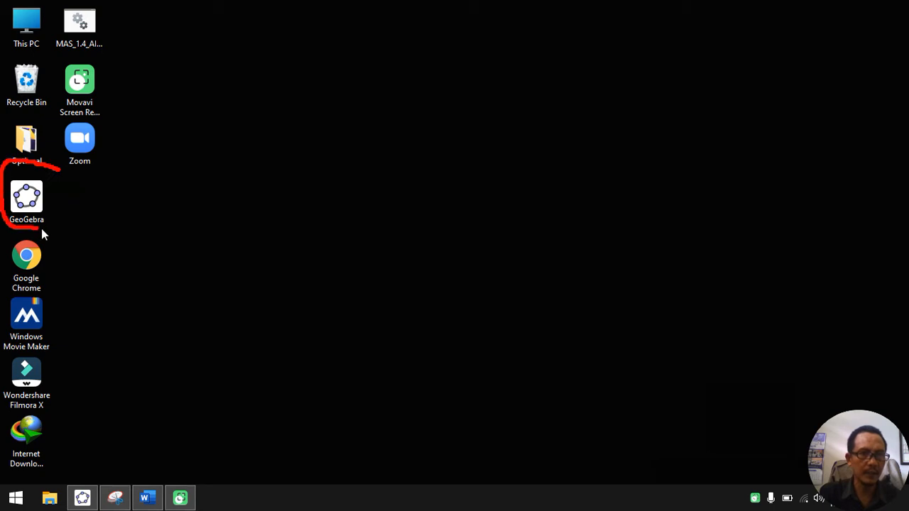
left_click_drag(50, 174, 59, 164)
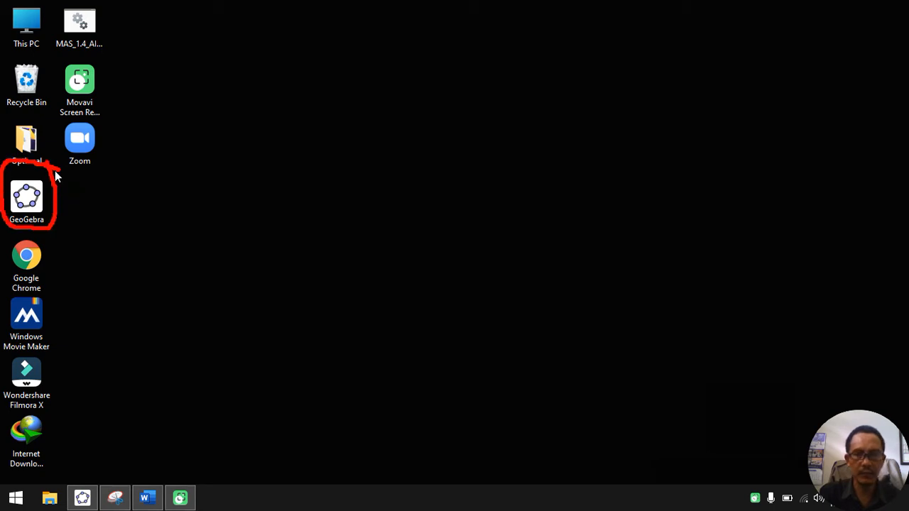
left_click(771, 473)
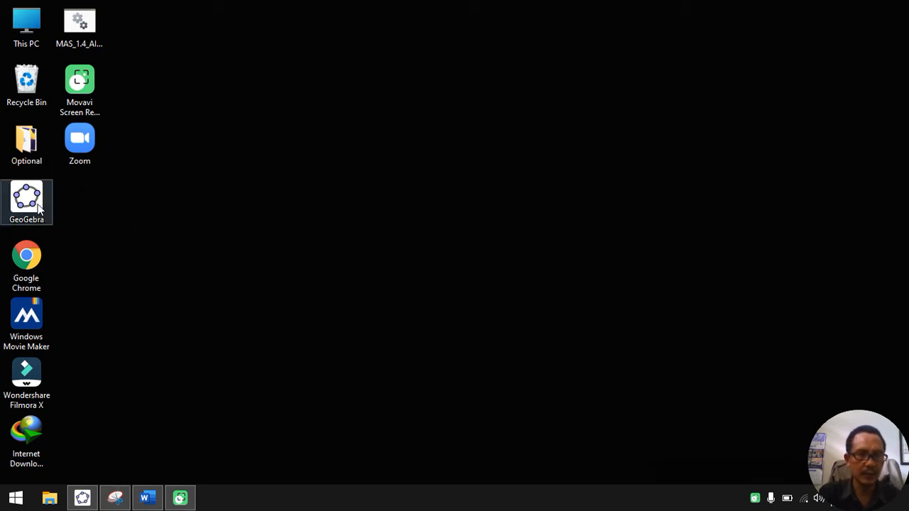
Step: Open GeoGebra from the desktop
double_click(28, 200)
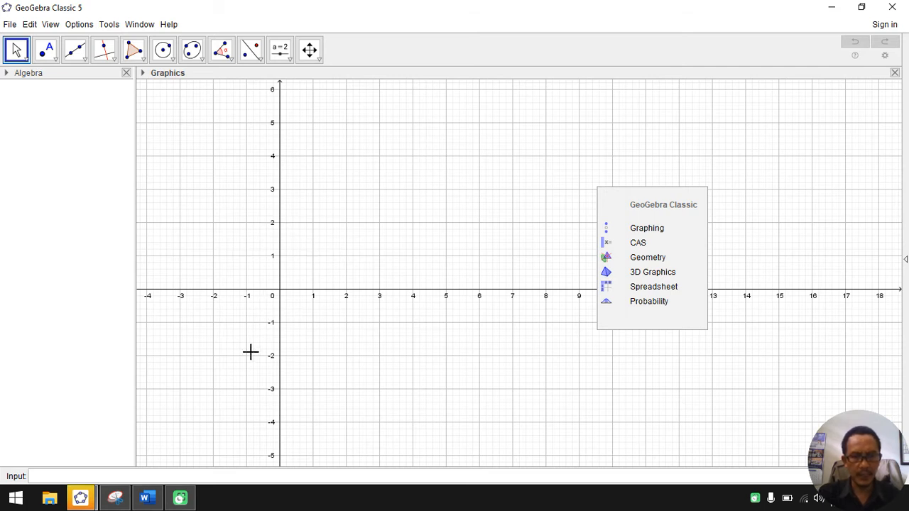
left_click(143, 74)
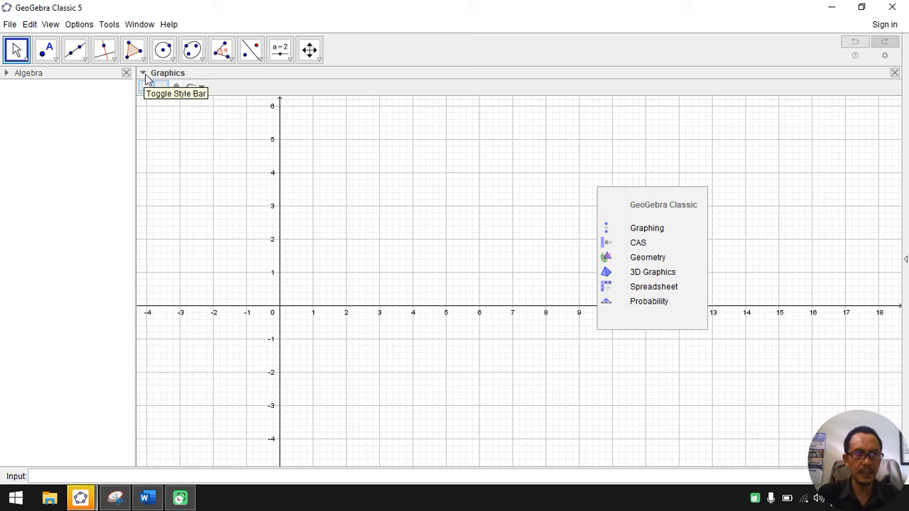
left_click(144, 74)
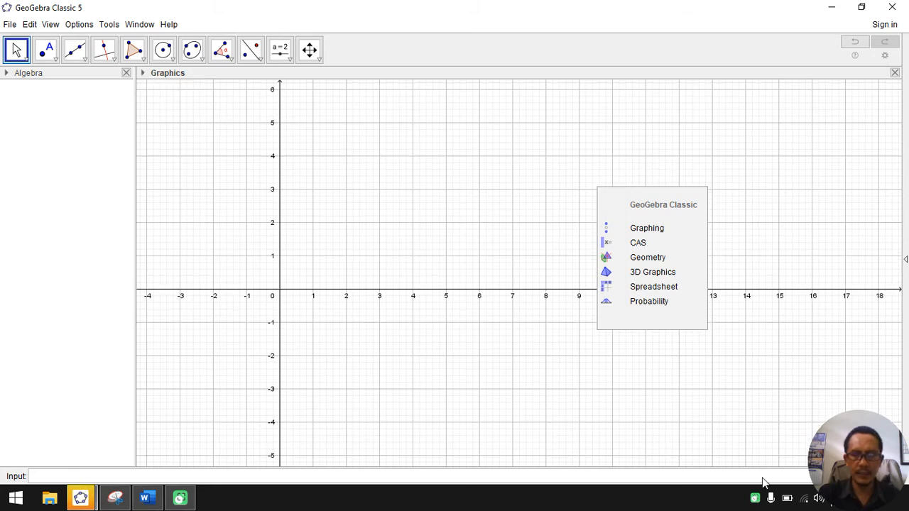
mouse_move(171, 63)
left_mouse_down()
mouse_move(154, 107)
mouse_move(183, 64)
left_mouse_up()
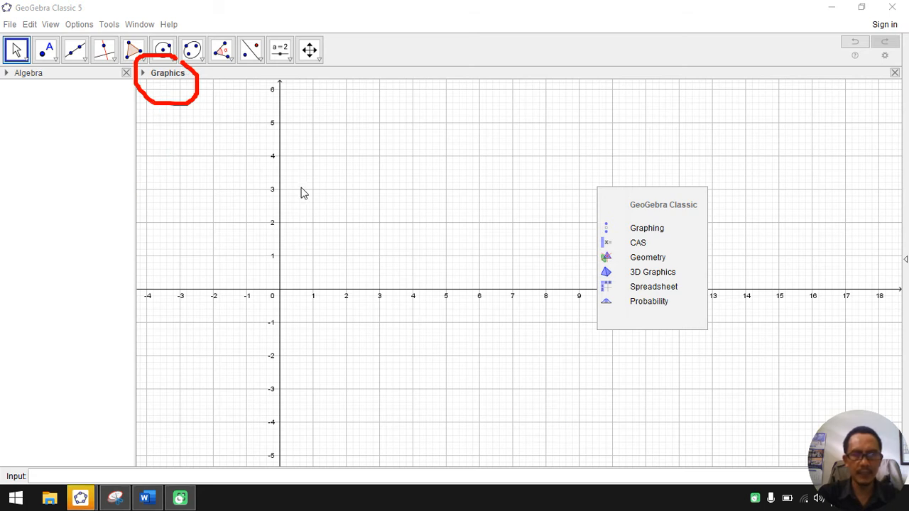
left_click(767, 475)
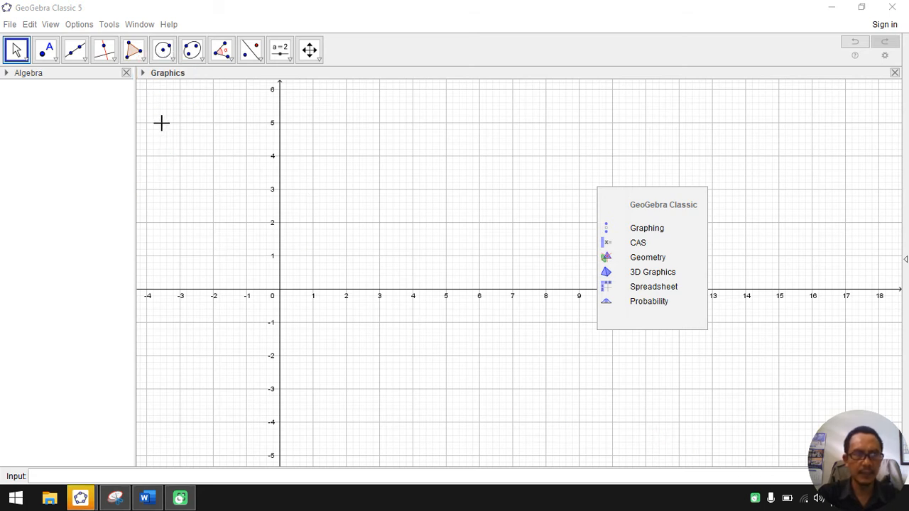
Step: Expand the style options of the Graphics view and hide the coordinate axes
left_click(142, 72)
left_click(144, 73)
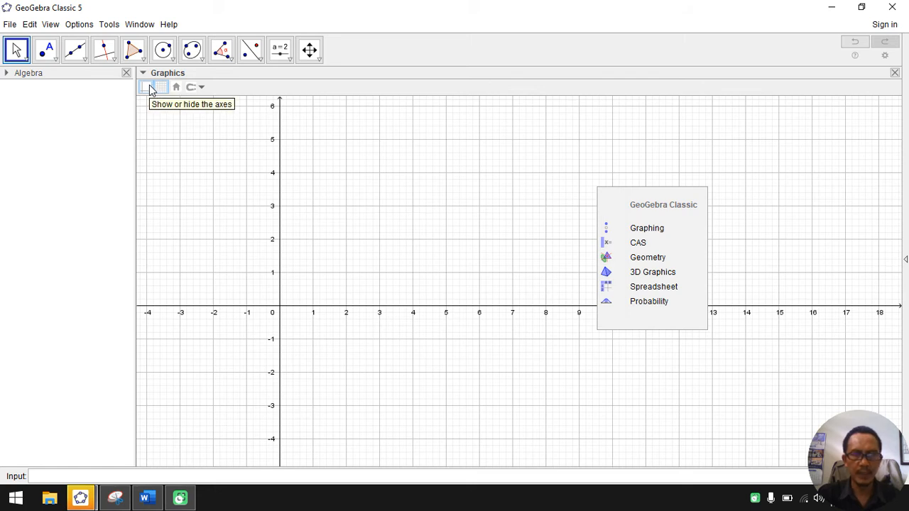
left_click(147, 86)
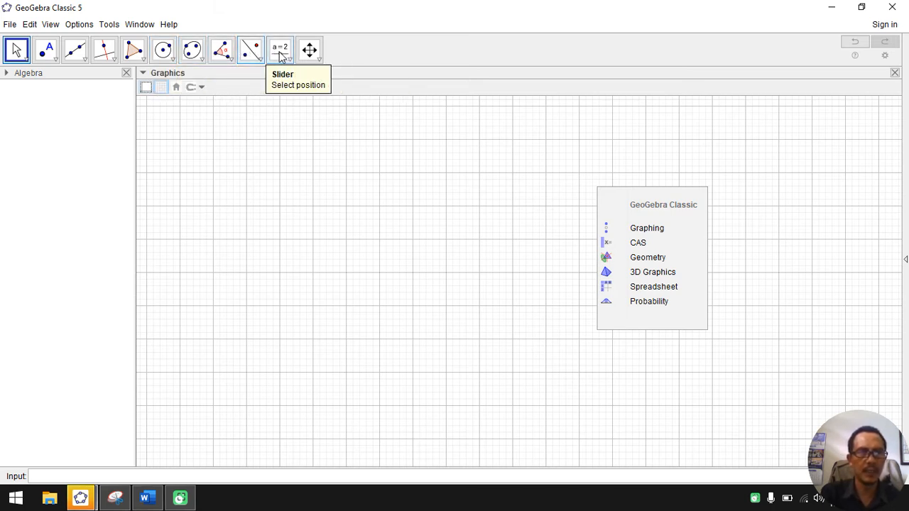
Step: Draw two circles with Circle with Center through Point: centre (-2, 2) through (-1, 4), and centre (2, 2) through (2, 4)
left_click(169, 54)
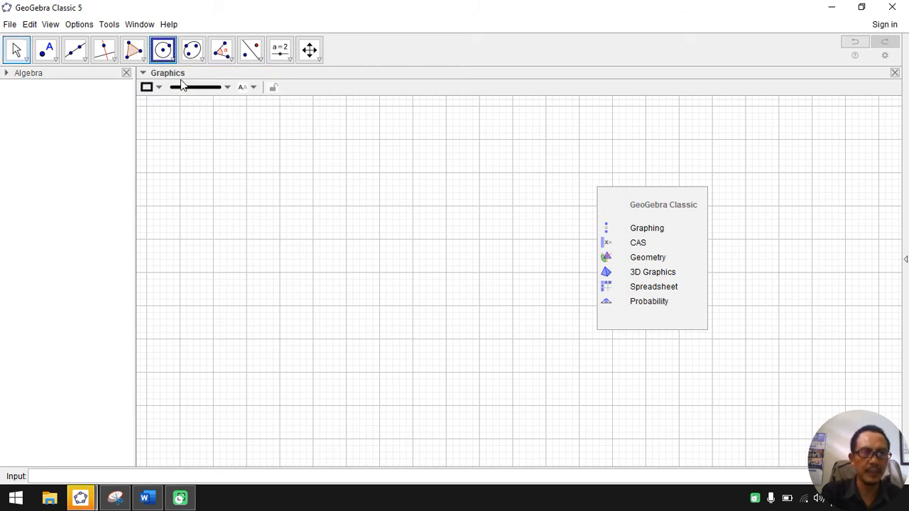
left_click(213, 238)
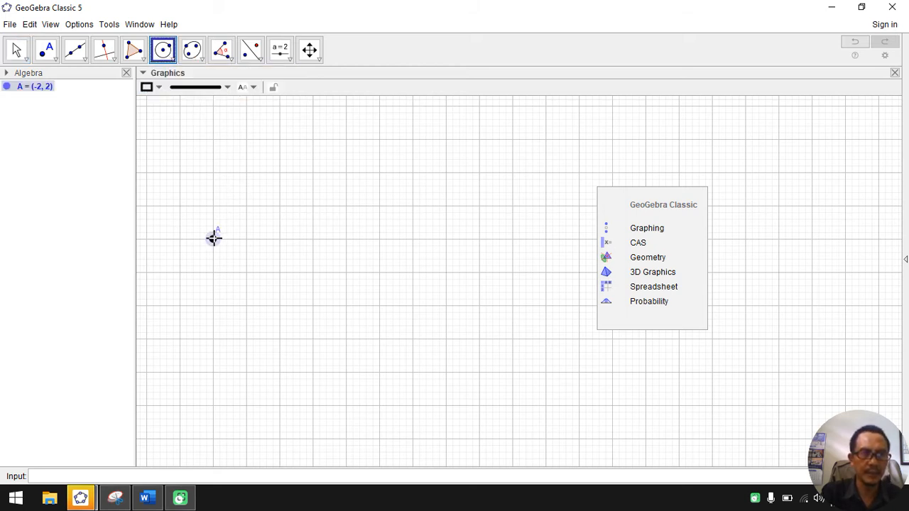
left_click(246, 173)
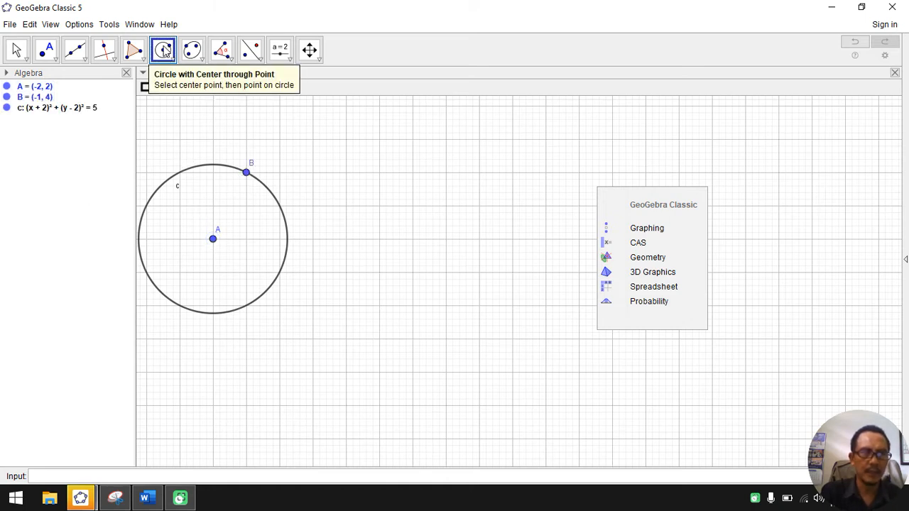
left_click(346, 239)
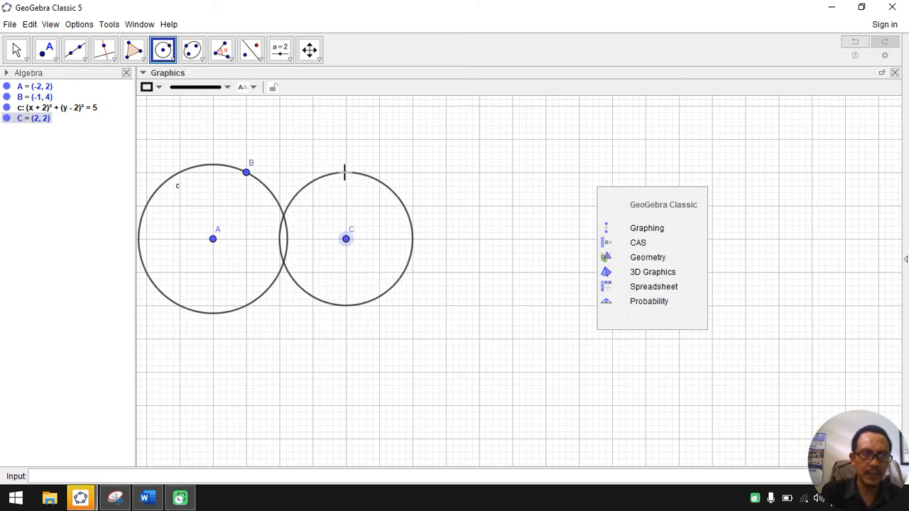
left_click(345, 172)
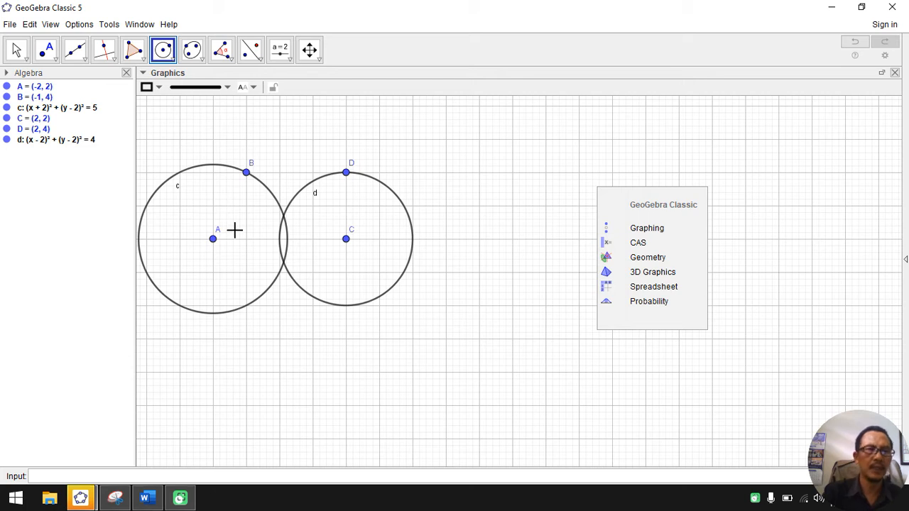
Step: Shrink circle d by moving D to about (2.98, 3.38), and reshape circle c by moving A to (-1, 2) and B to (-1, 5)
left_click(18, 50)
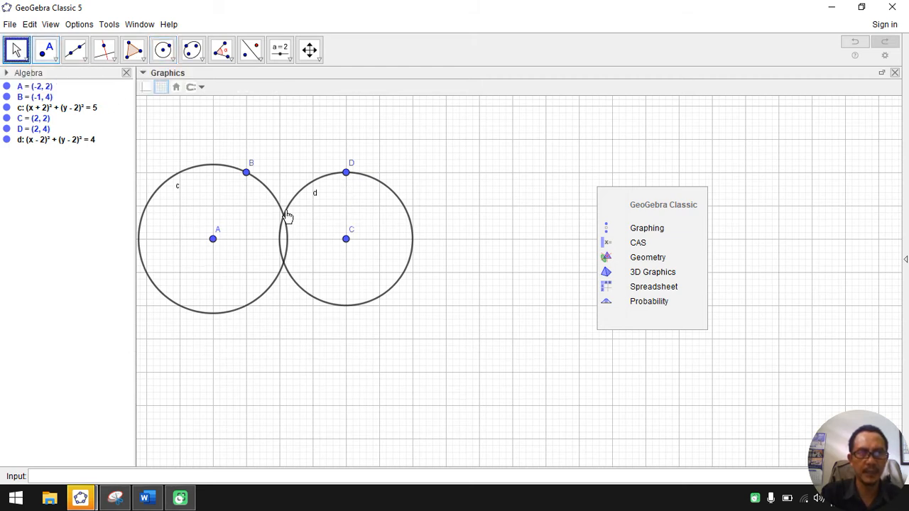
left_click_drag(345, 174, 380, 200)
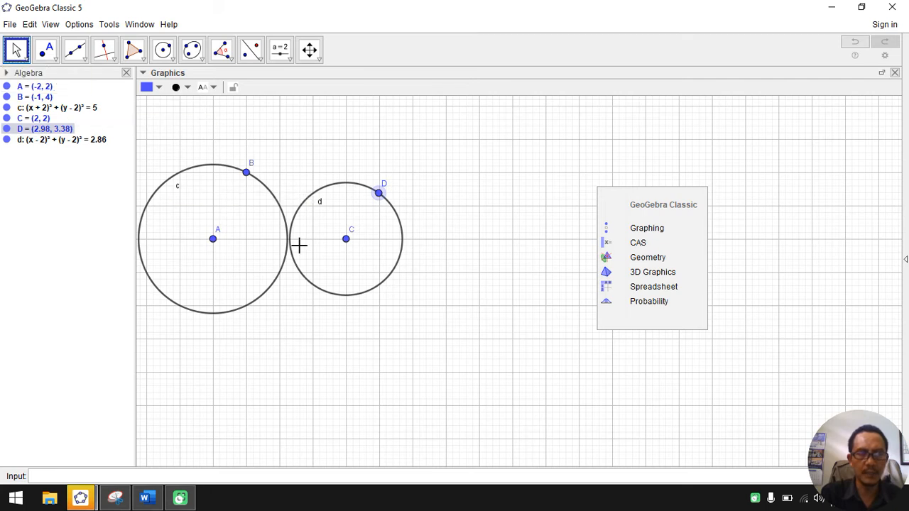
mouse_move(346, 242)
left_mouse_down()
mouse_move(453, 247)
mouse_move(358, 252)
mouse_move(349, 244)
left_mouse_up()
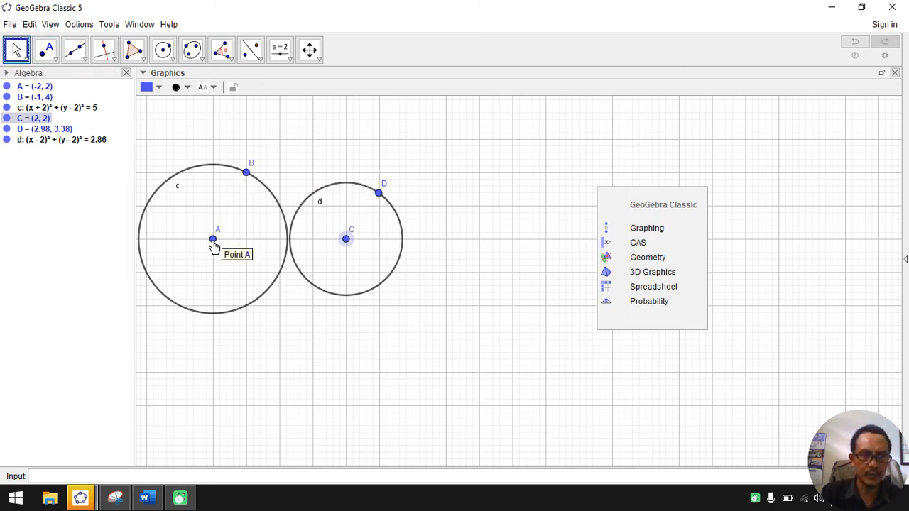
left_click_drag(213, 243, 247, 242)
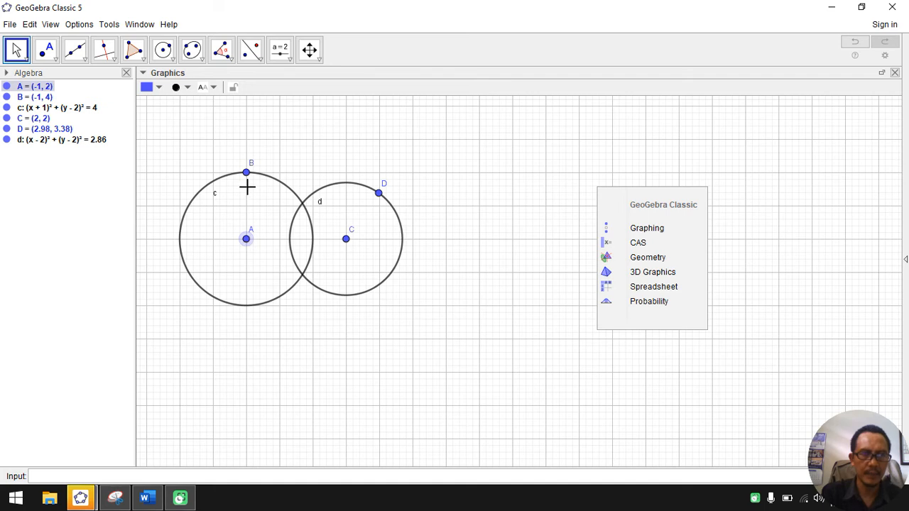
left_click_drag(247, 178, 246, 142)
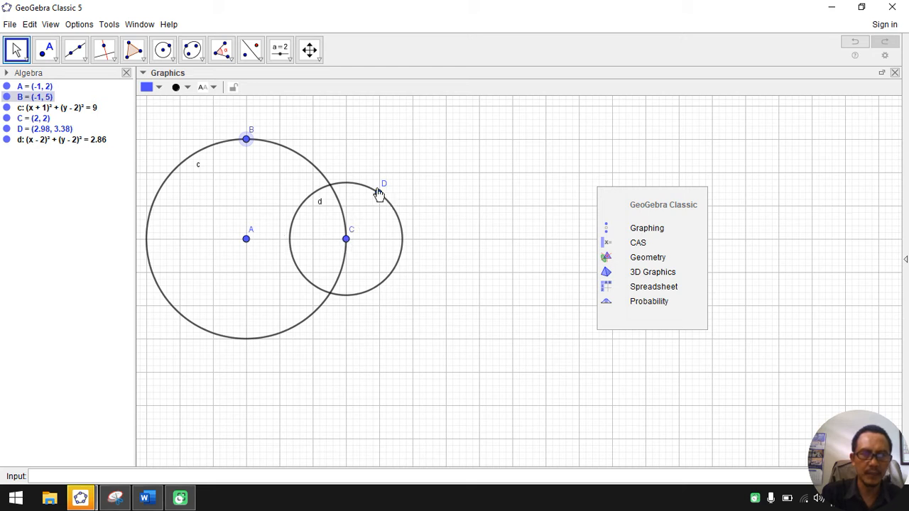
Step: Make circle d pass through the centre of circle c by placing D on A and centre C at (2, 2)
left_click_drag(346, 242, 380, 241)
left_click_drag(379, 193, 245, 240)
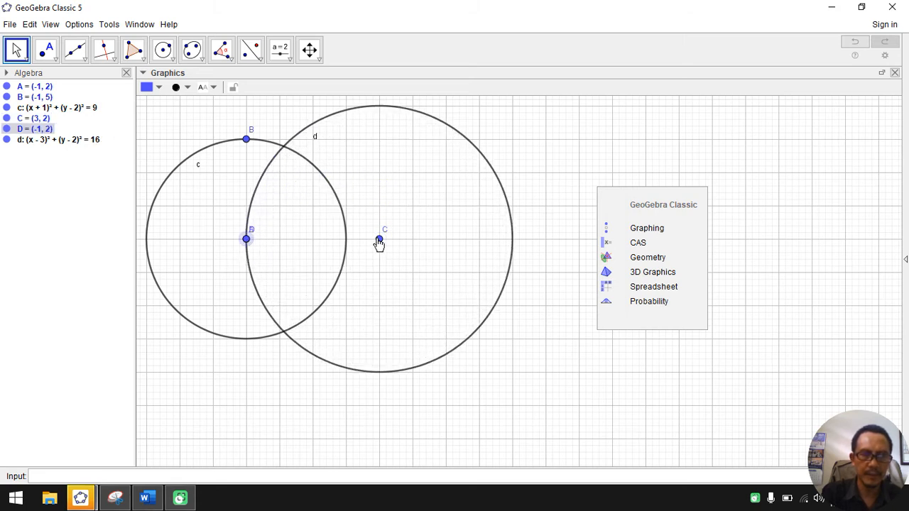
left_click_drag(377, 241, 346, 240)
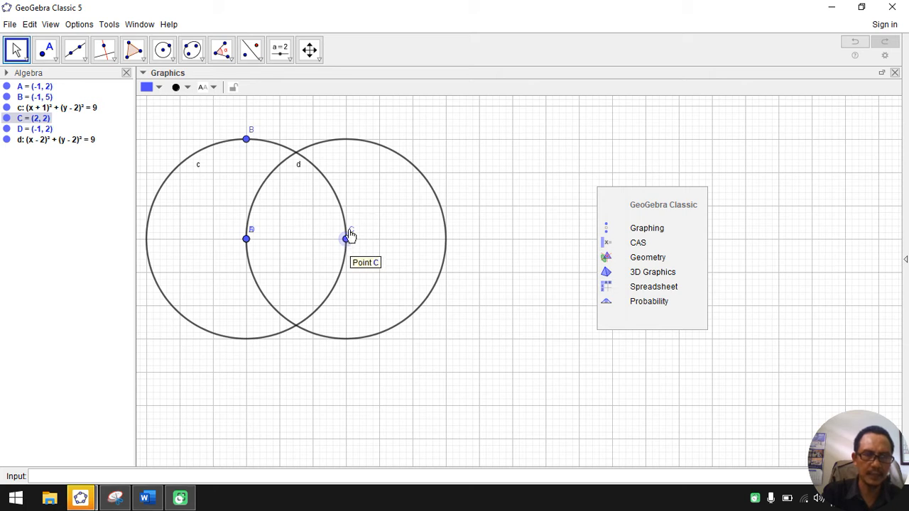
Step: Hide point B on circle c
right_click(247, 144)
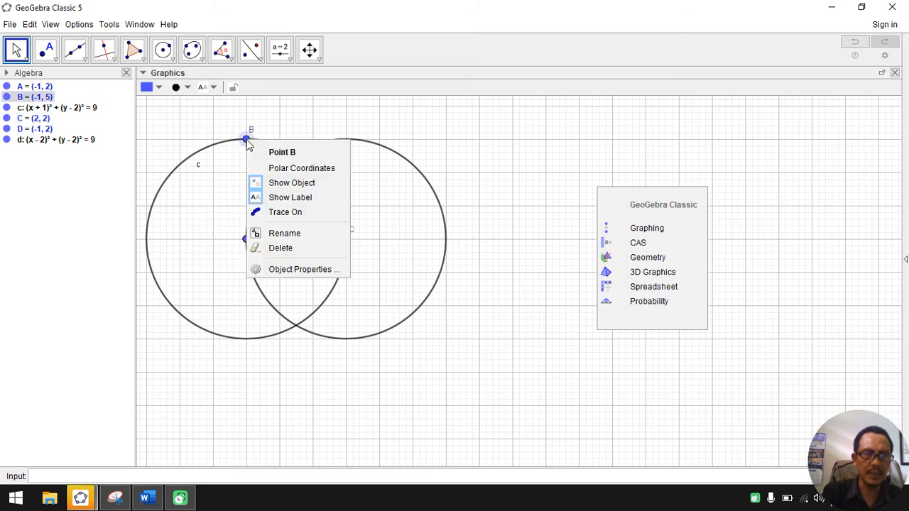
left_click(274, 183)
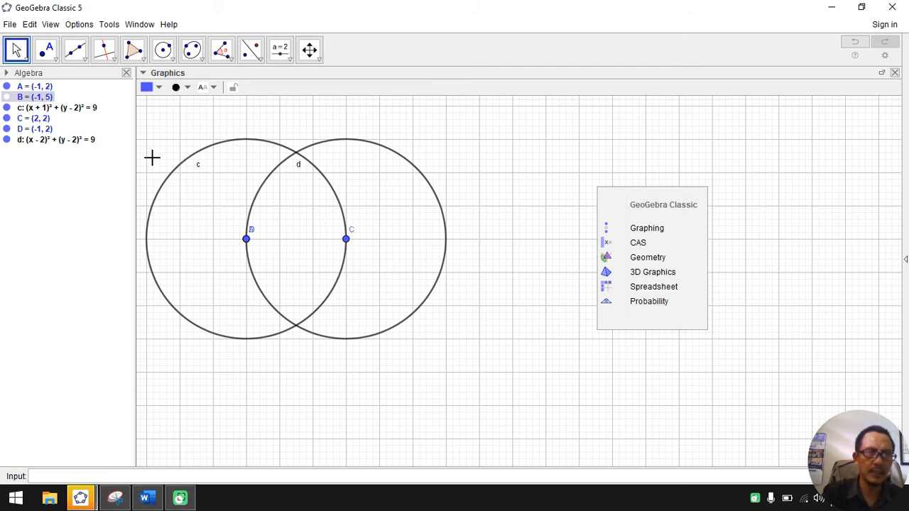
Step: Mark the upper crossing of the two circles with the Intersect tool, placing two coincident points there
left_click(116, 63)
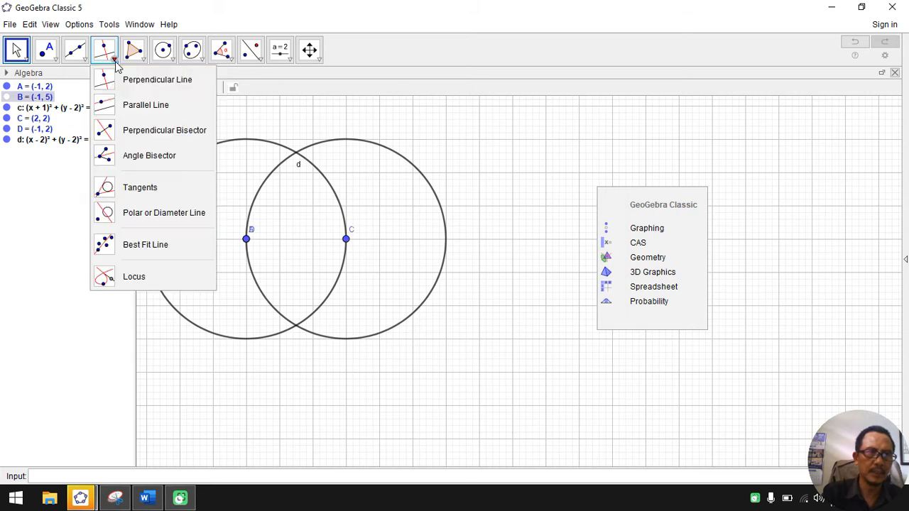
left_click(86, 61)
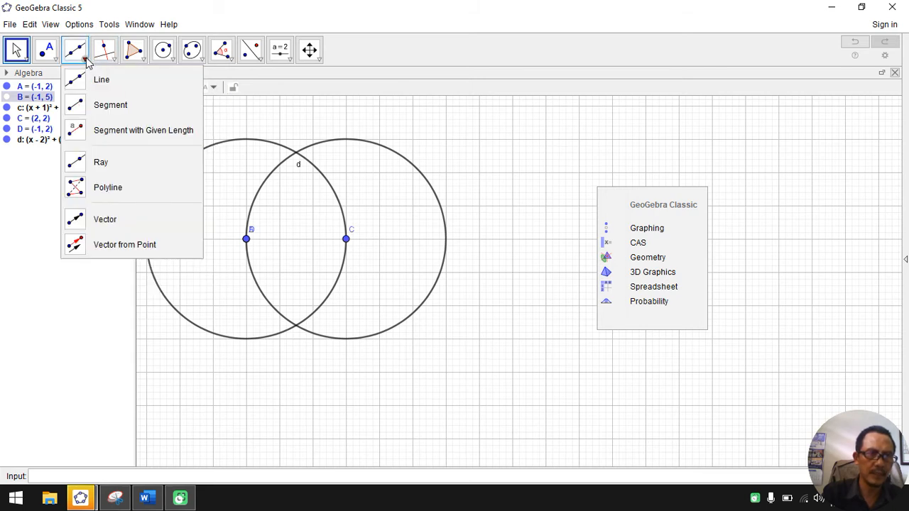
left_click(53, 60)
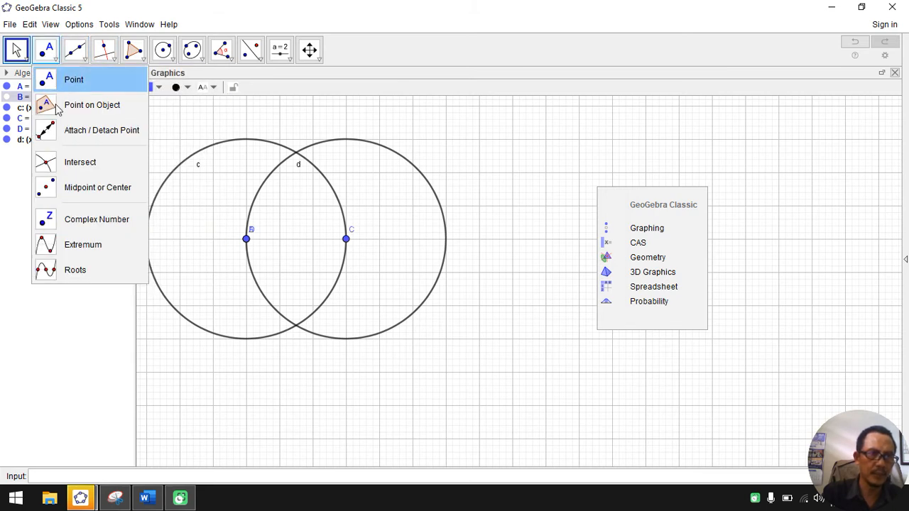
left_click(68, 165)
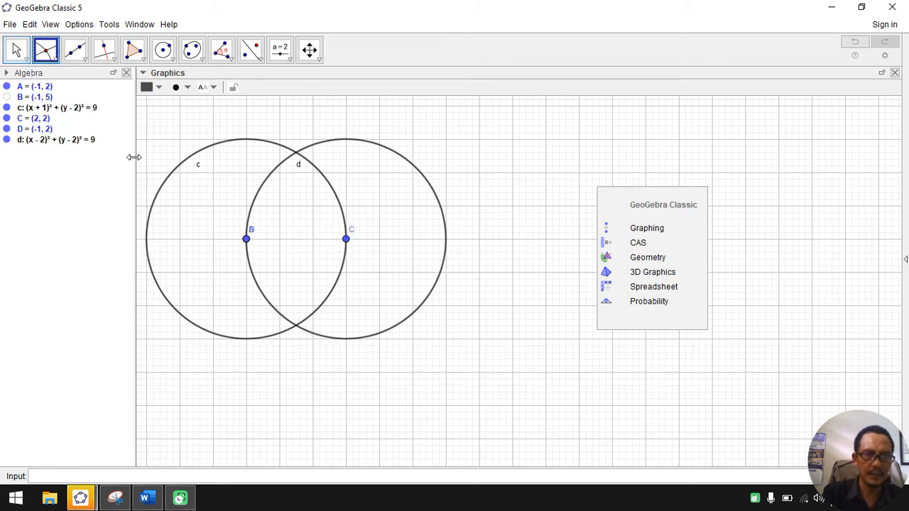
left_click(297, 155)
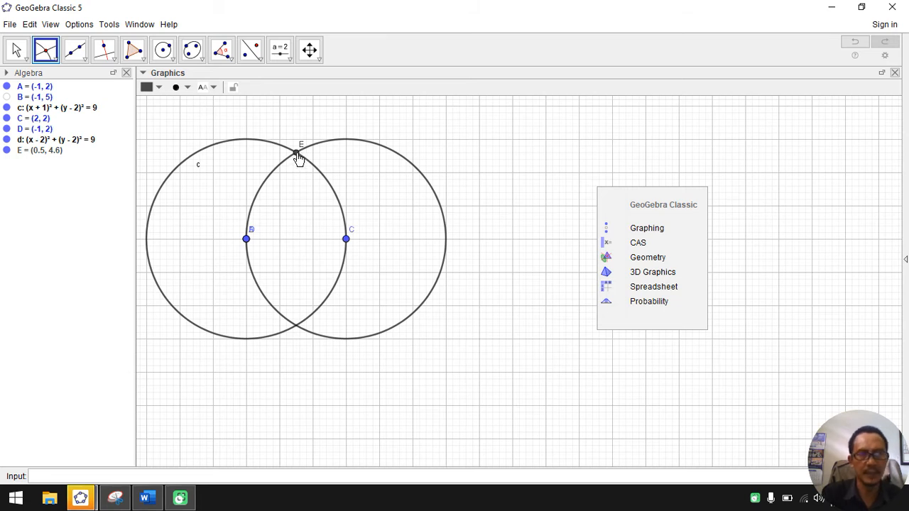
left_click(298, 156)
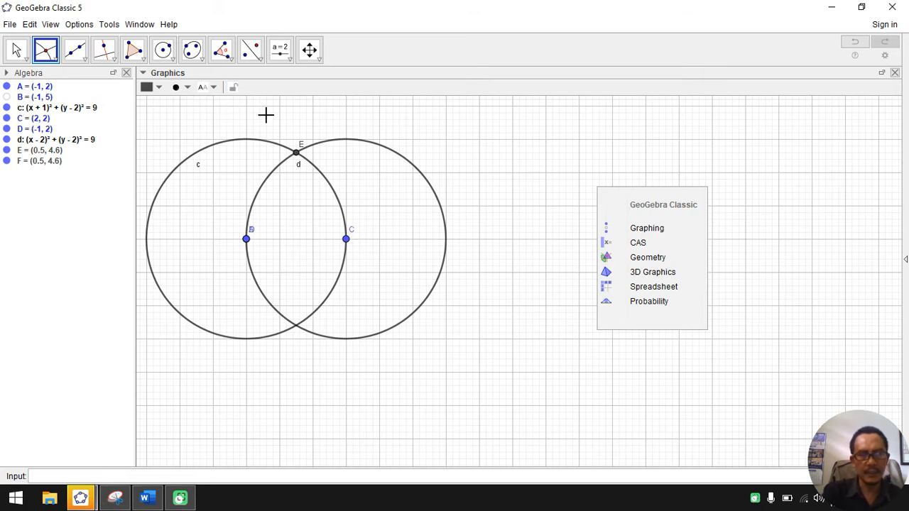
Step: Draw a triangle with the Polygon tool through D, C and the upper intersection point E, closing it at D
left_click(135, 51)
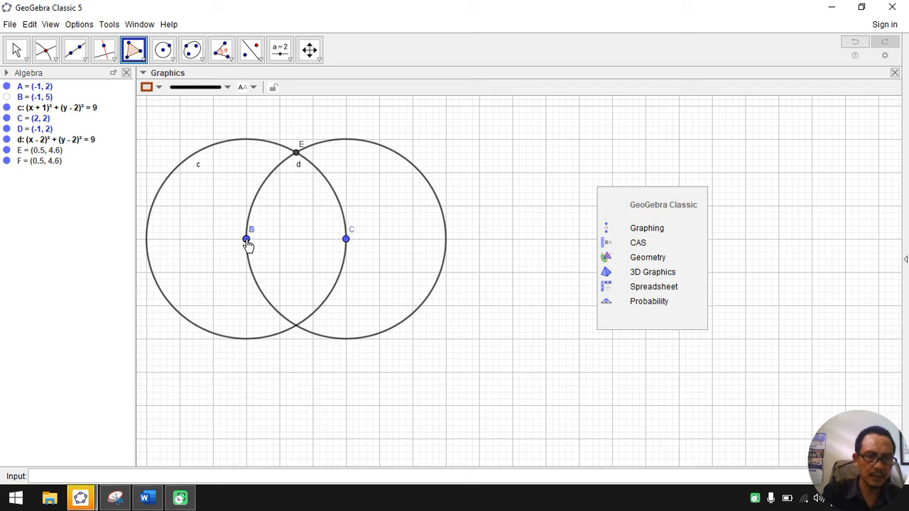
left_click(247, 240)
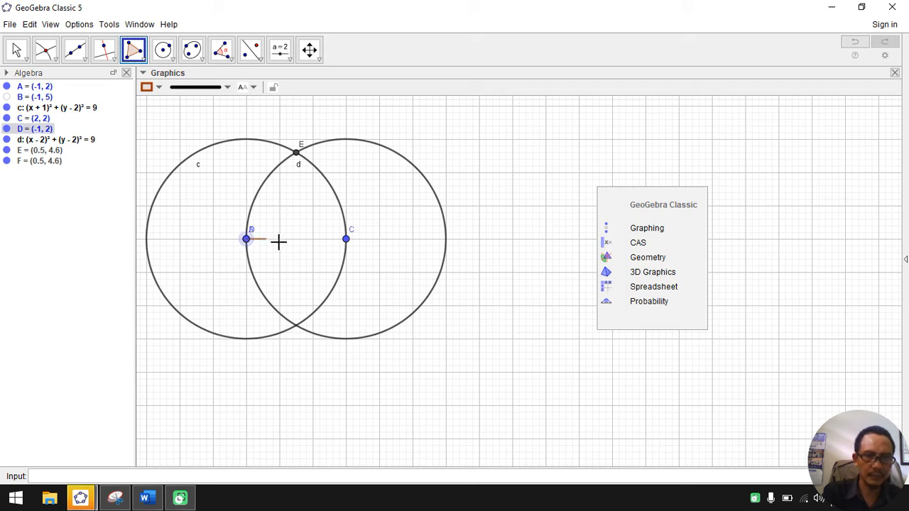
left_click(345, 241)
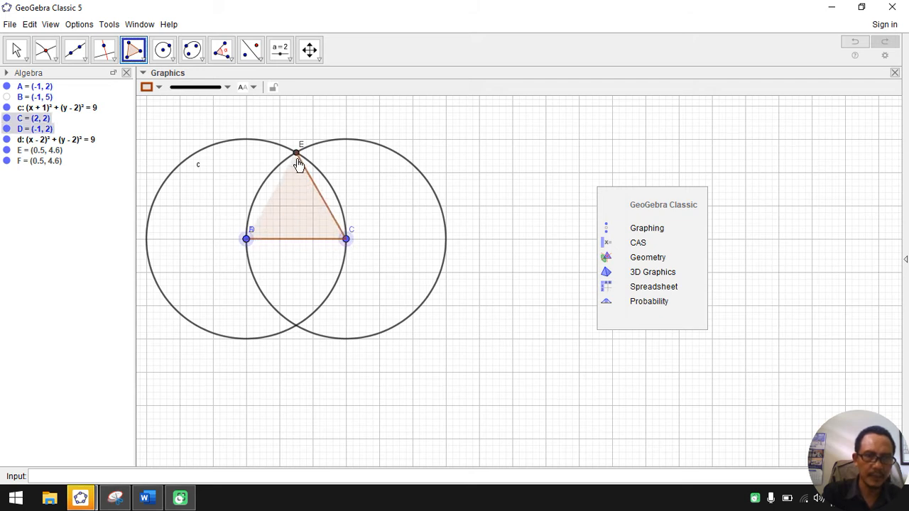
left_click(296, 153)
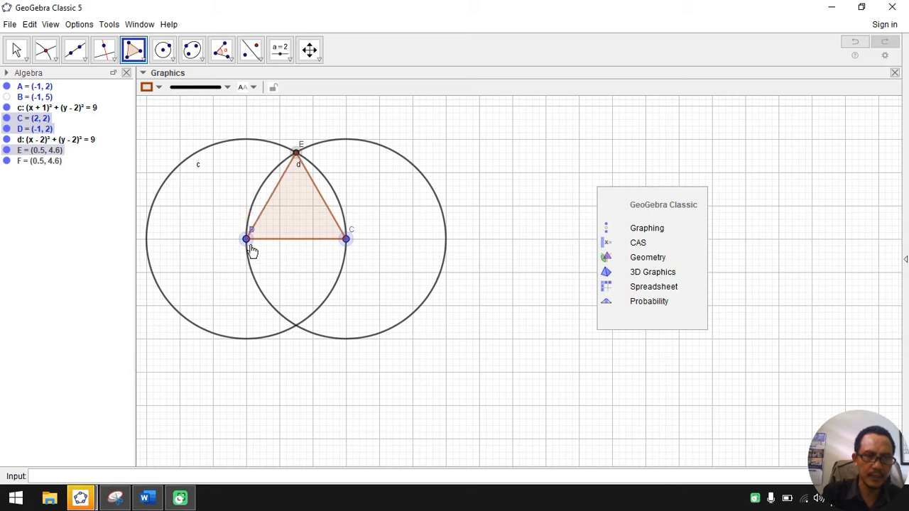
left_click(246, 241)
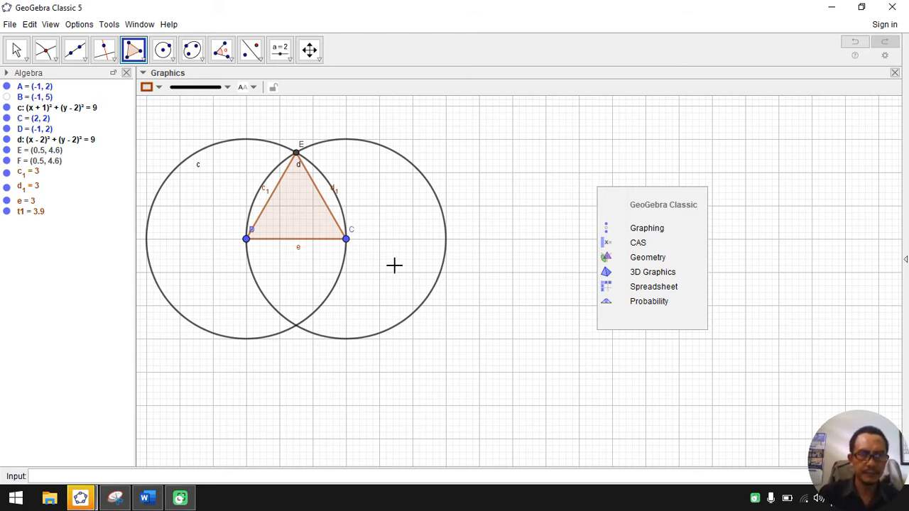
right_click(407, 166)
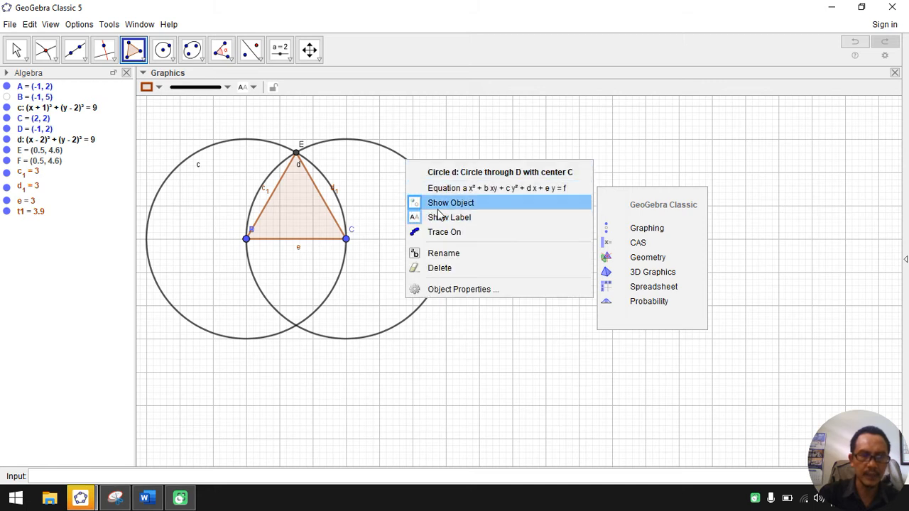
left_click(391, 150)
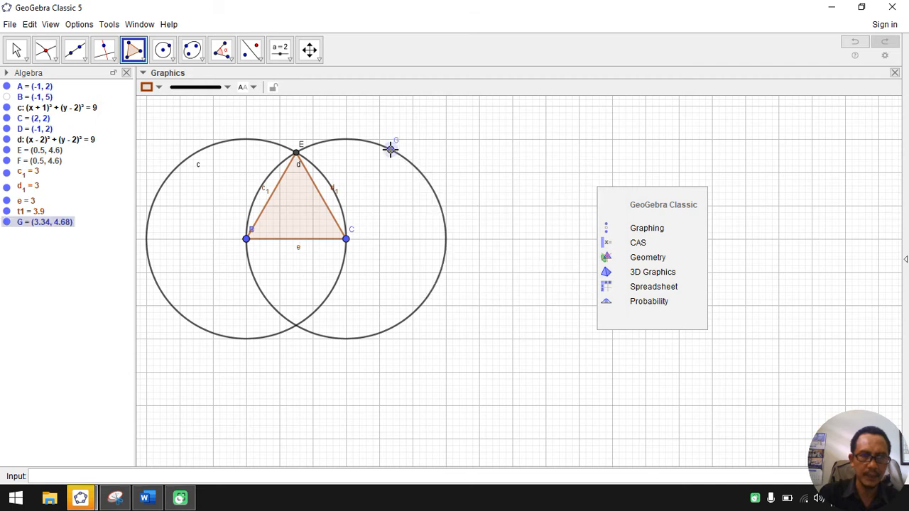
right_click(418, 171)
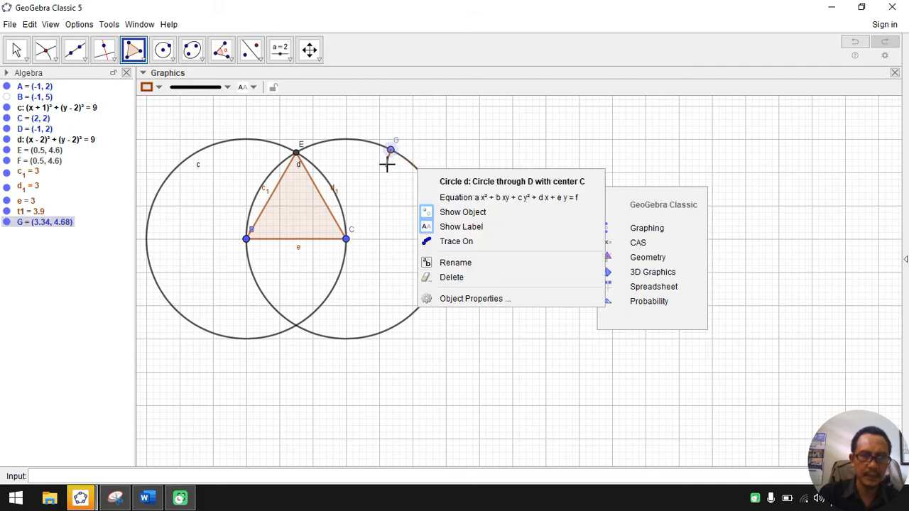
left_click(392, 149)
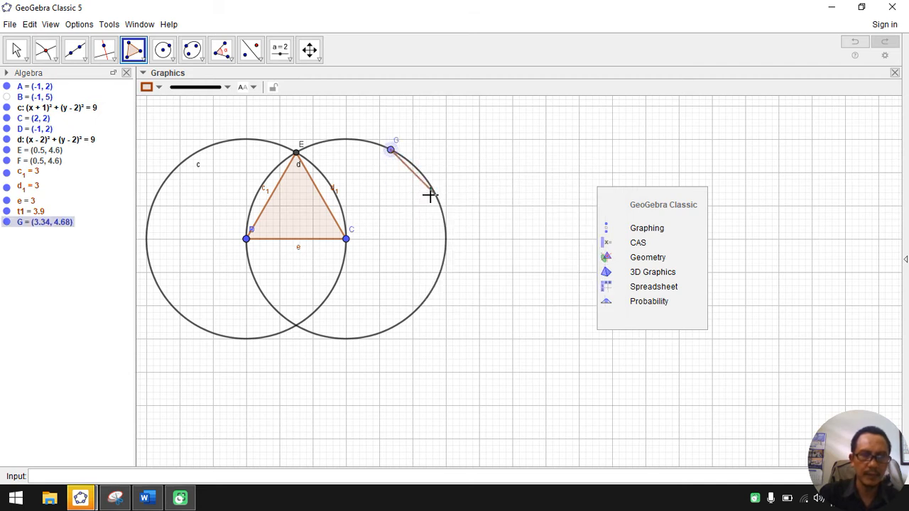
left_click(13, 52)
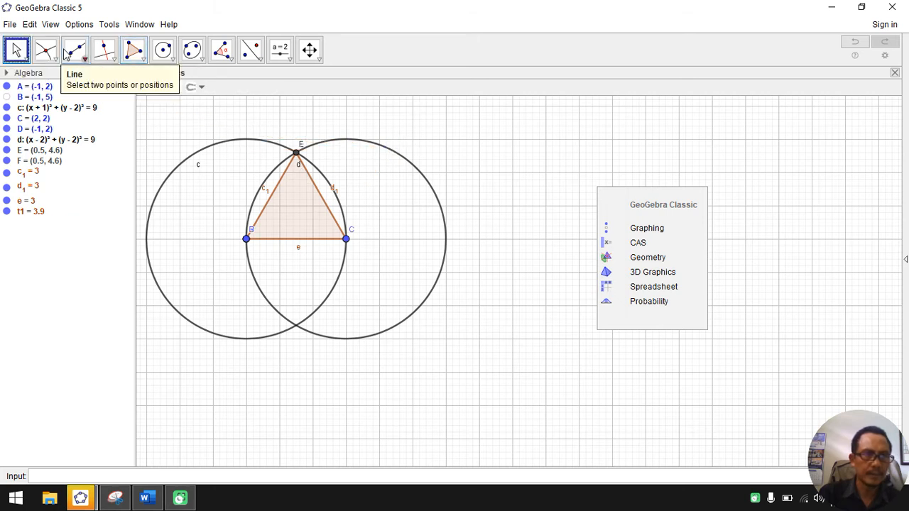
left_click(50, 24)
mouse_move(29, 24)
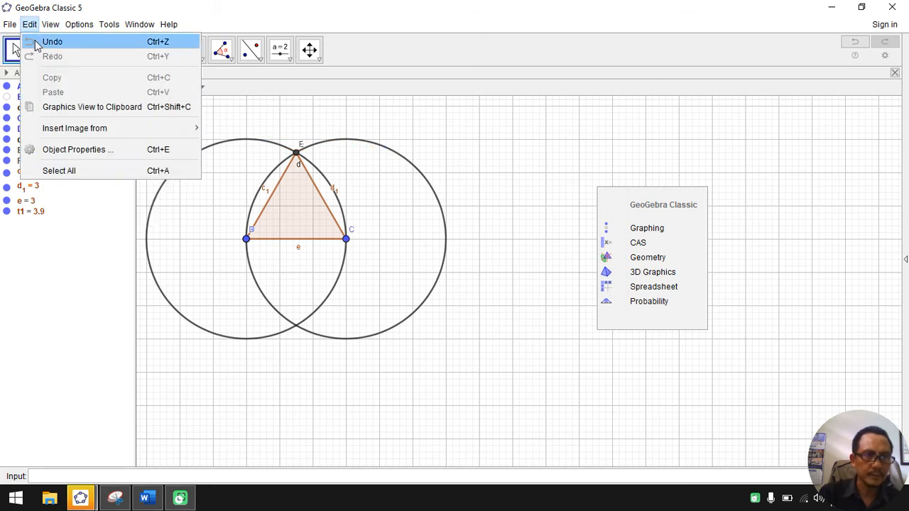
left_click(35, 40)
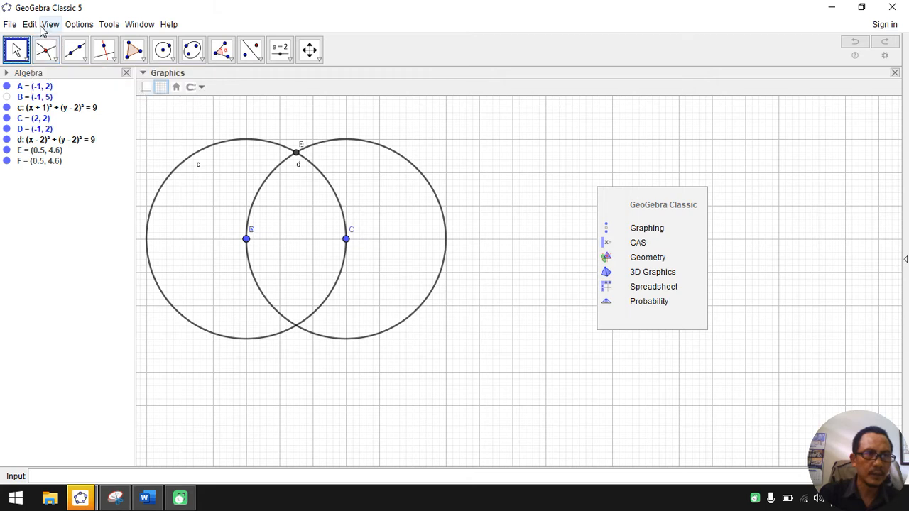
left_click(34, 25)
left_click(45, 55)
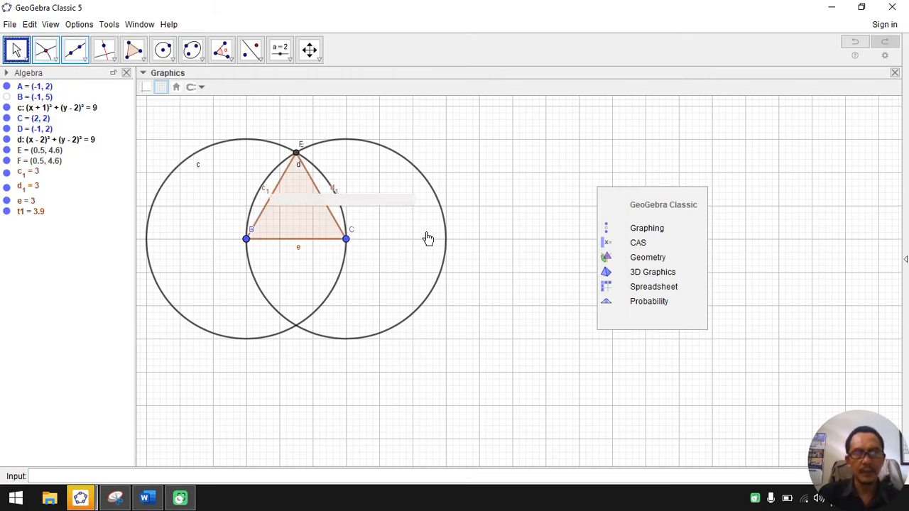
Step: Hide both circles, d and c, so that only the triangle and its points are displayed
right_click(410, 167)
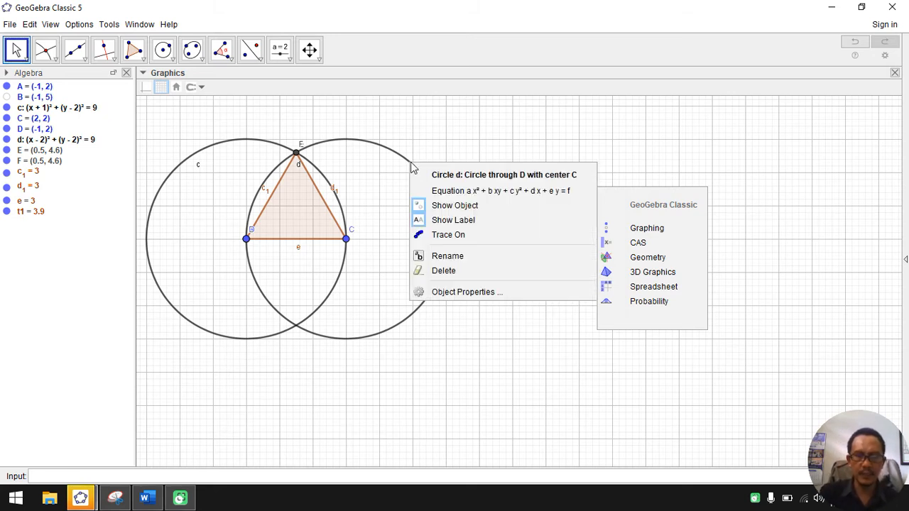
left_click(434, 208)
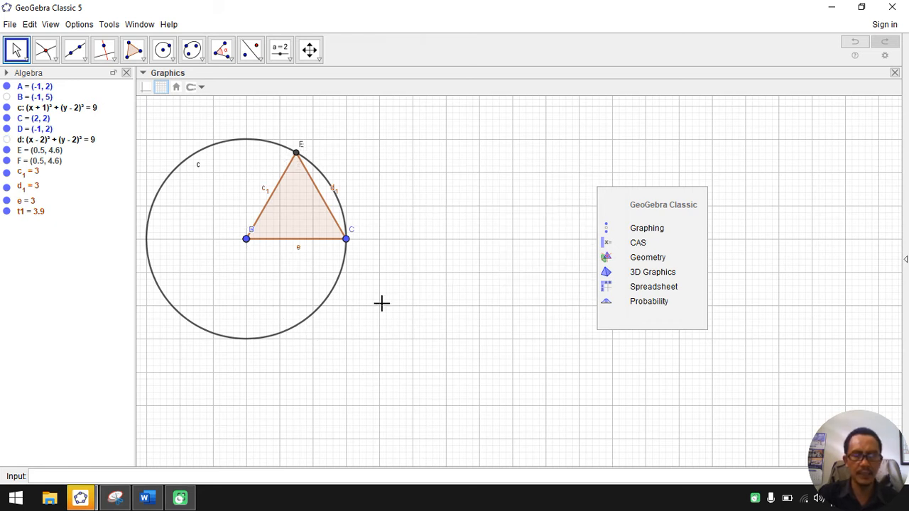
right_click(226, 141)
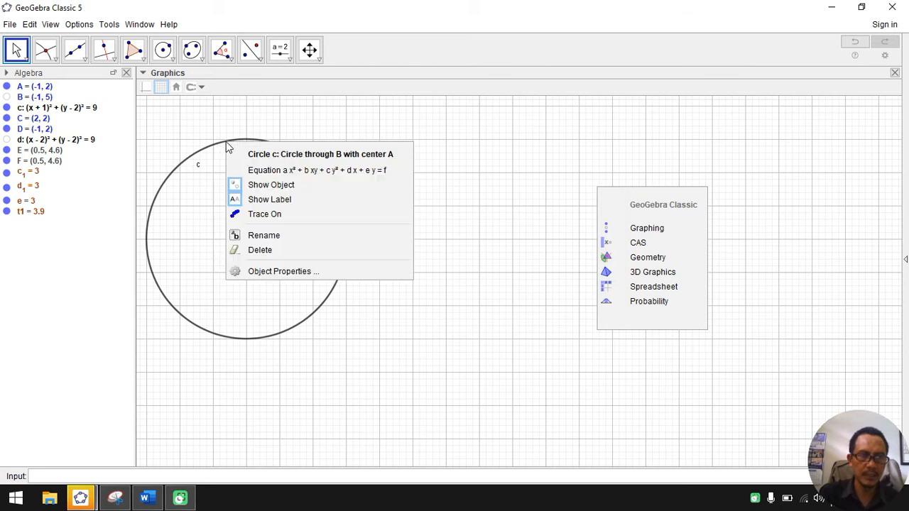
left_click(270, 186)
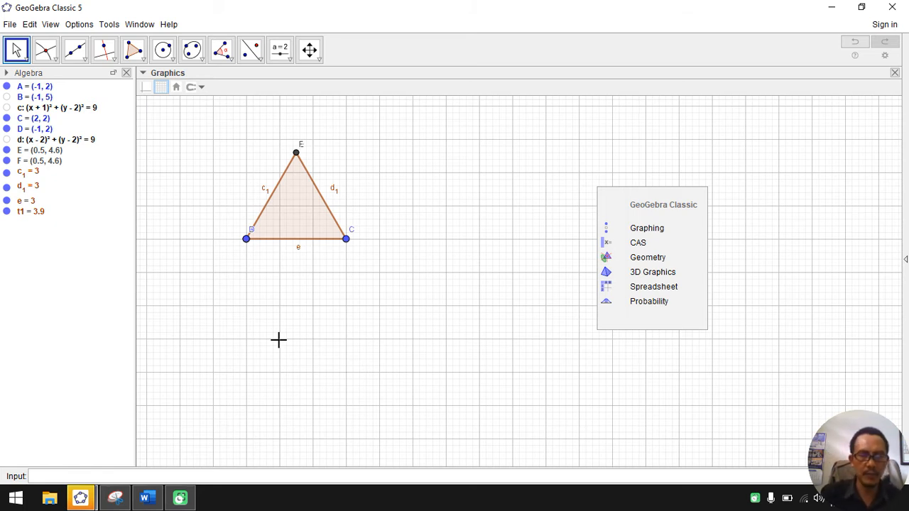
Step: Set the label of the triangle's base segment e to show its Value
right_click(298, 250)
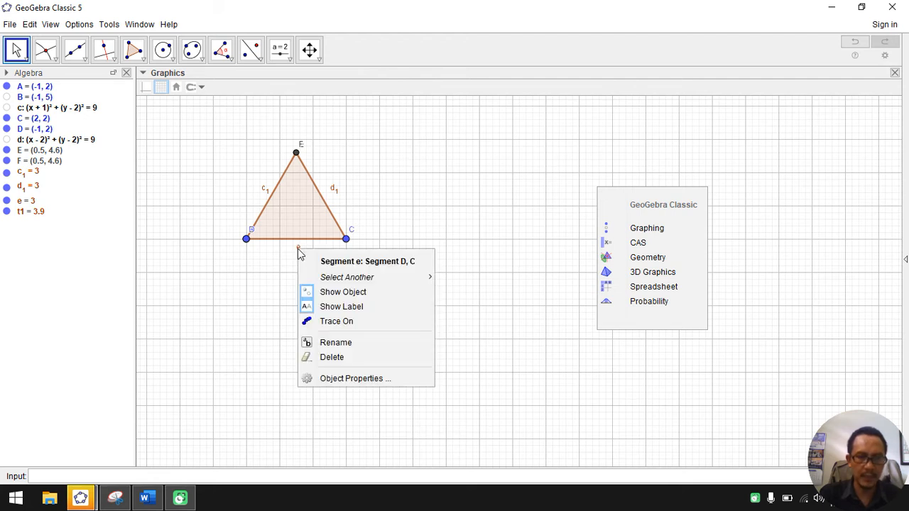
left_click(375, 380)
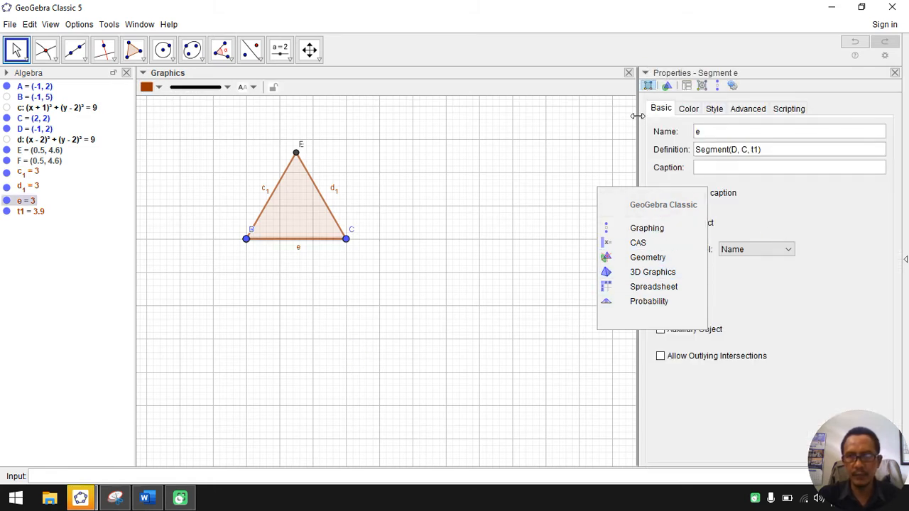
left_click_drag(637, 115, 735, 213)
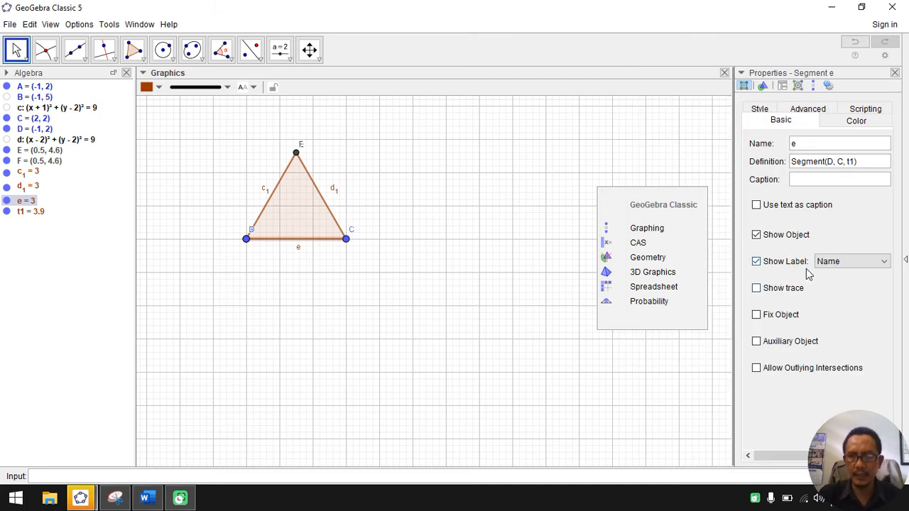
left_click(837, 263)
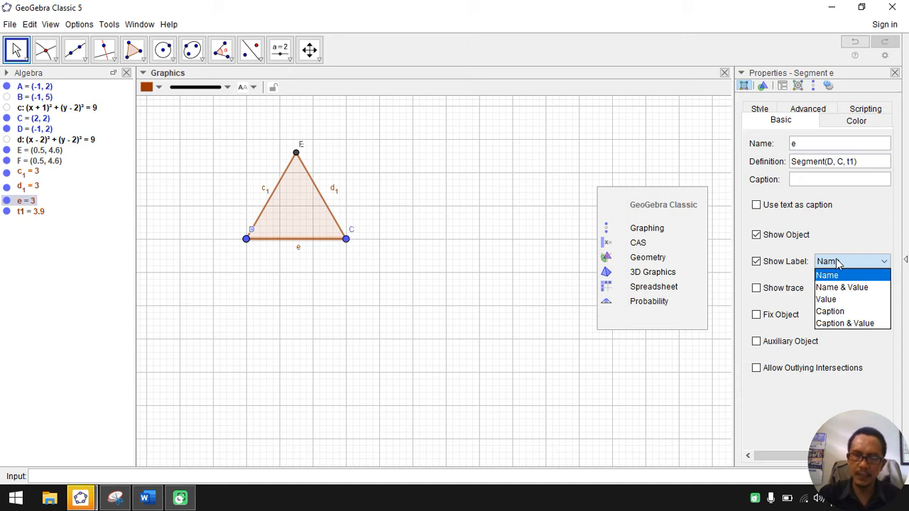
left_click(836, 301)
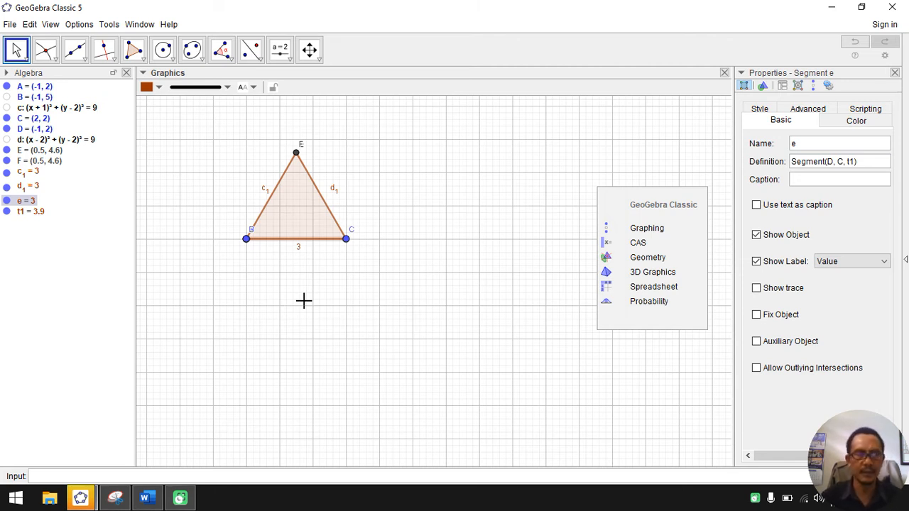
Step: Set the labels of the triangle's two slanted sides, segments CE and ED, to Value and close the object properties
right_click(336, 193)
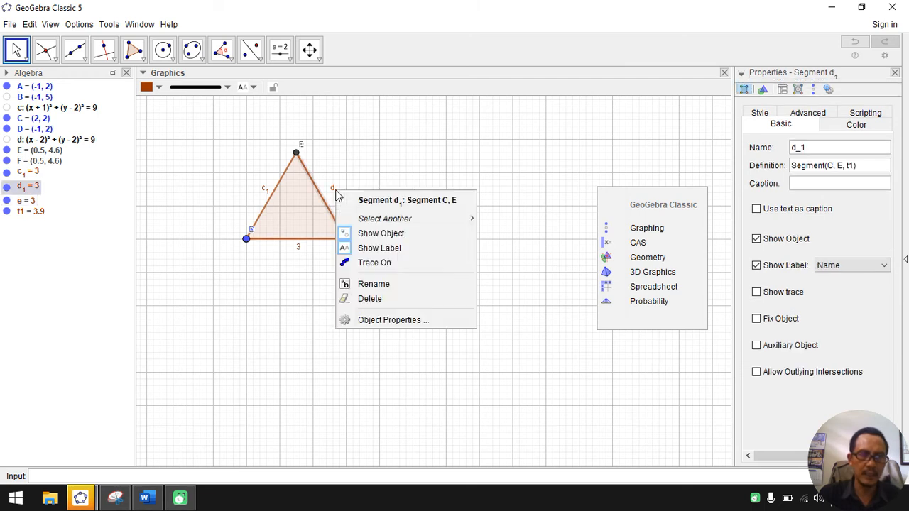
left_click(411, 320)
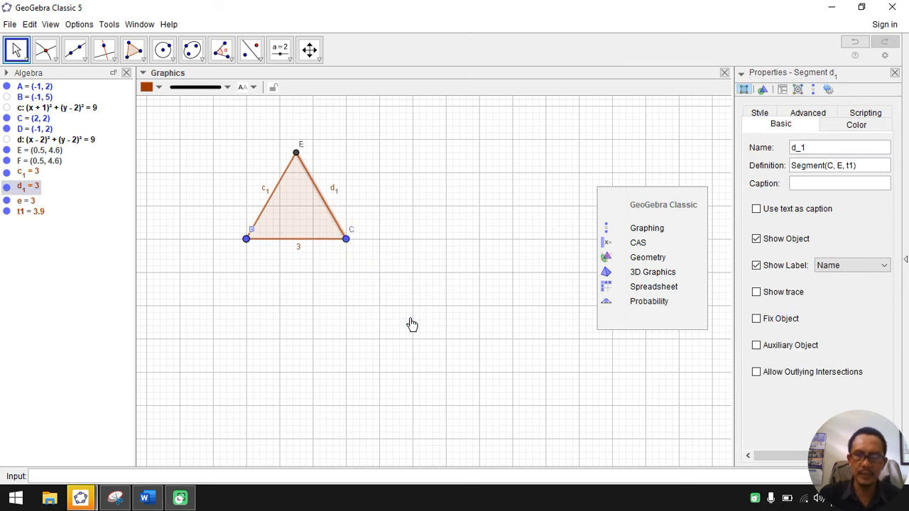
left_click(834, 271)
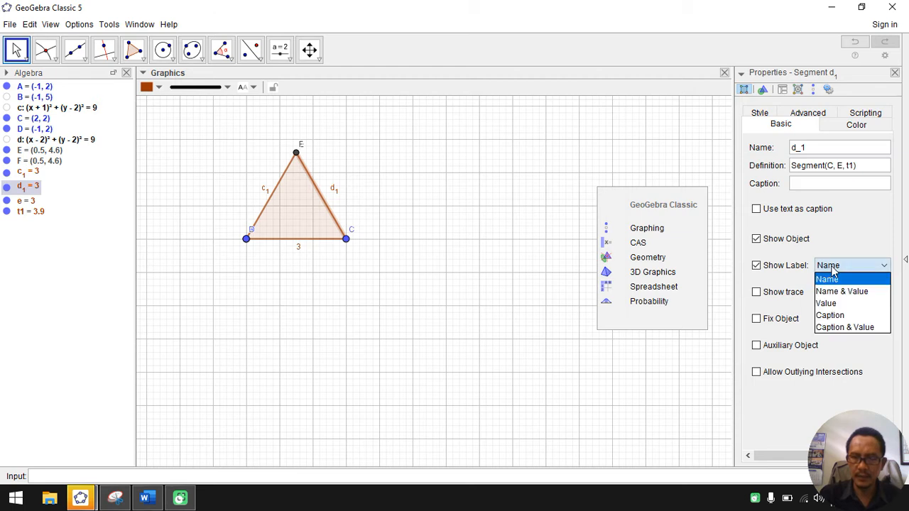
left_click(829, 304)
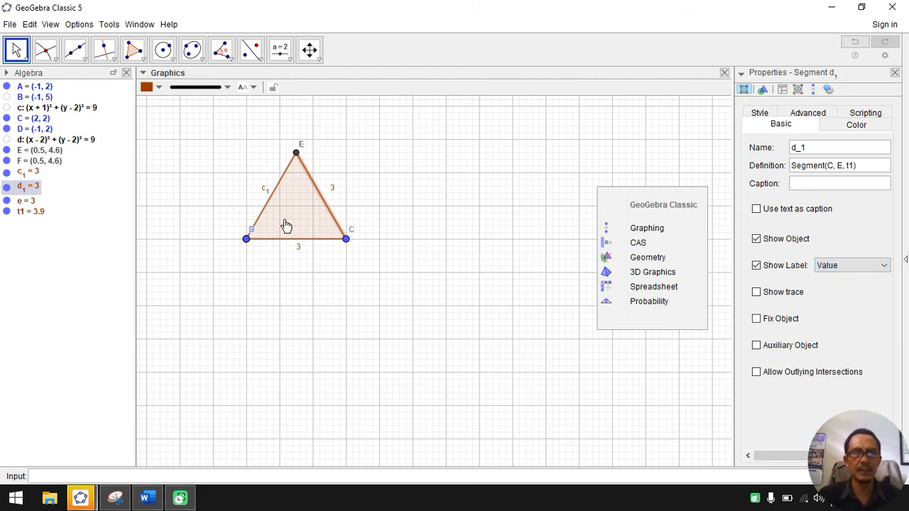
right_click(264, 194)
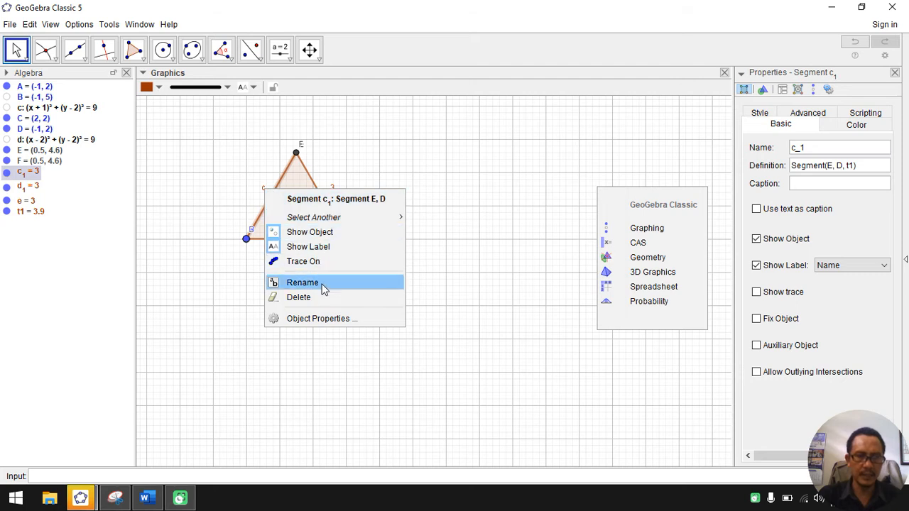
left_click(830, 273)
left_click(826, 303)
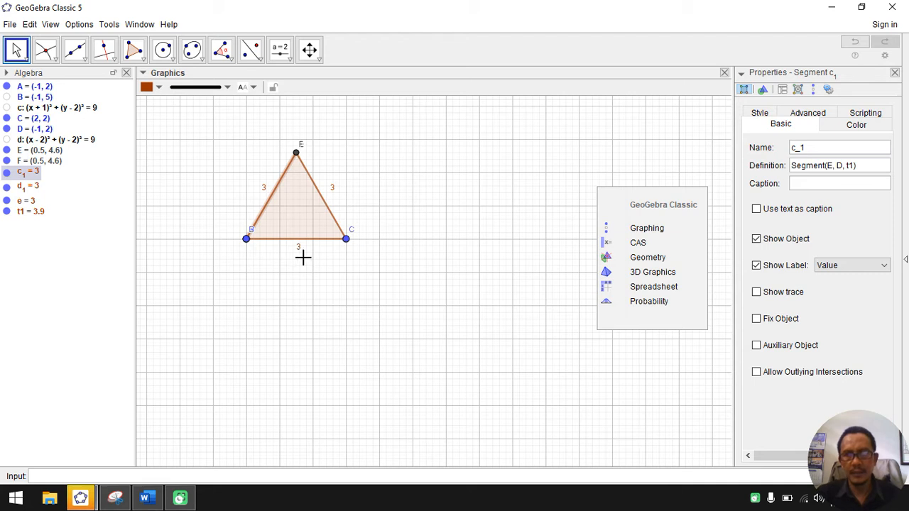
left_click(895, 74)
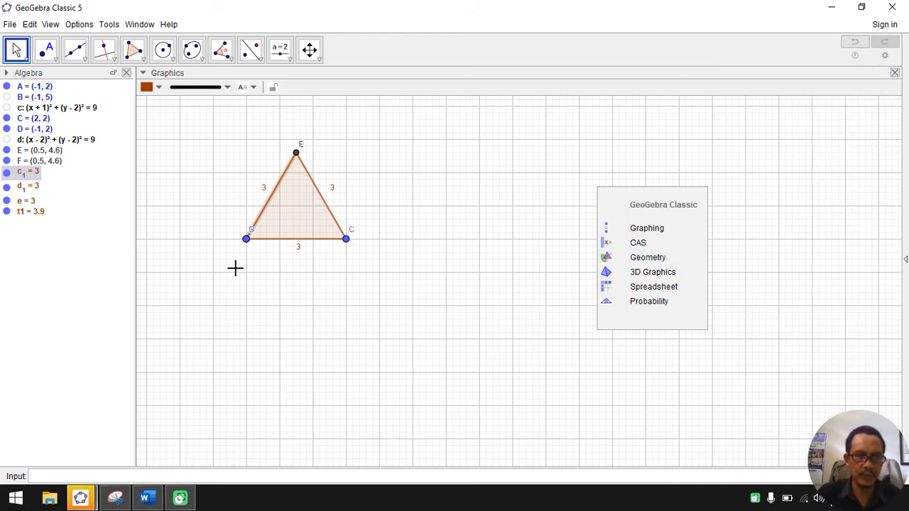
Step: Hide the points at all three triangle vertices, including the coincident points A and D, and E and F
right_click(346, 242)
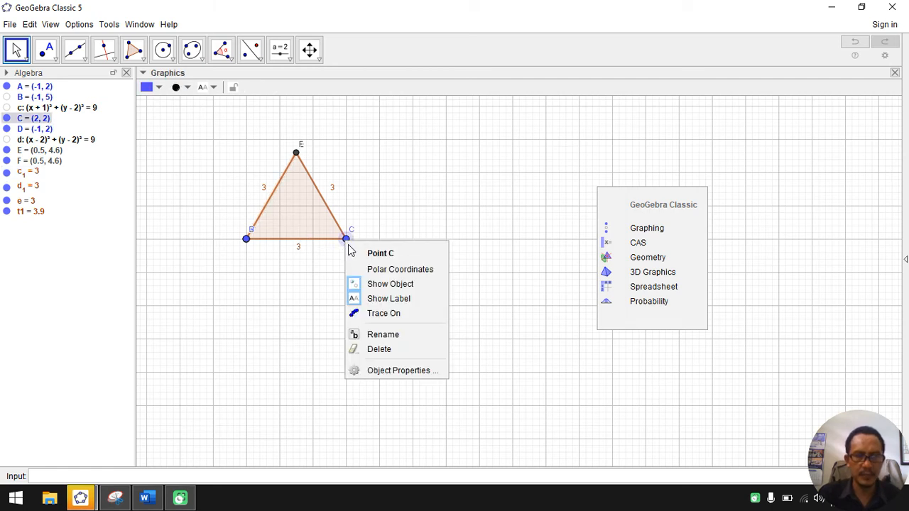
left_click(377, 286)
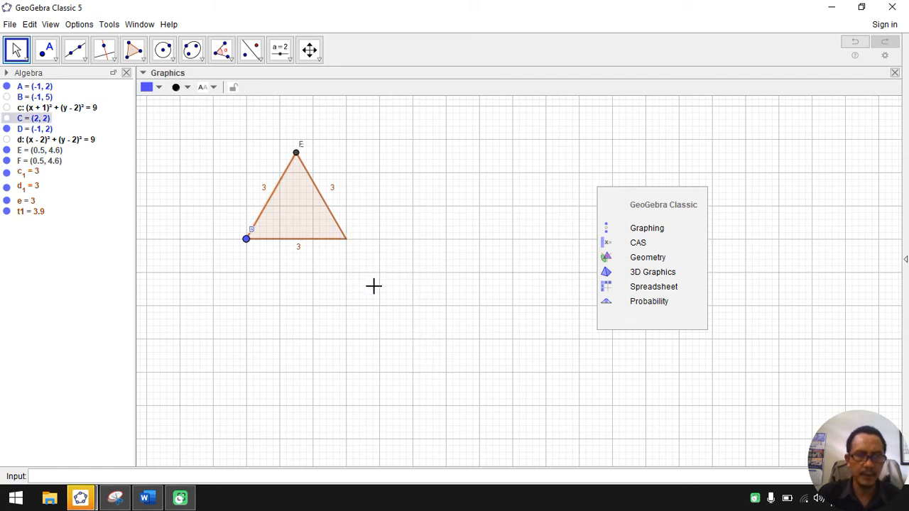
right_click(246, 240)
left_click(284, 285)
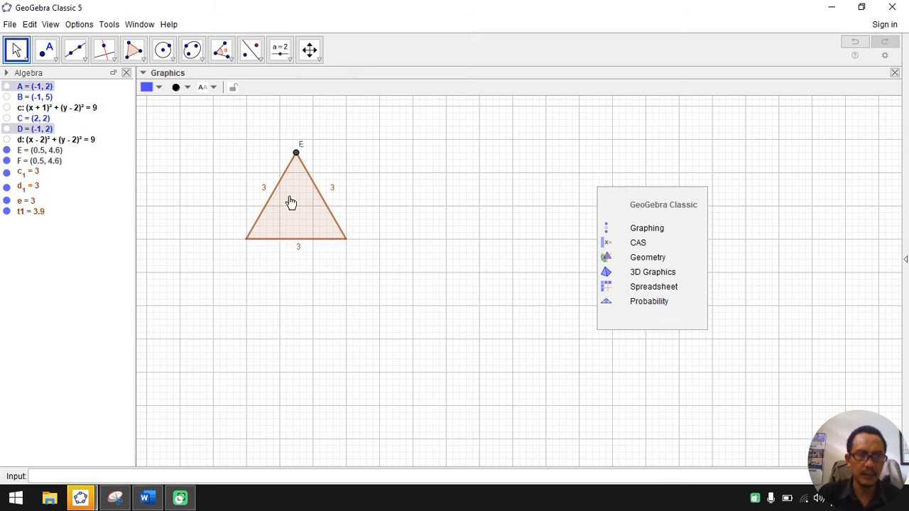
right_click(295, 153)
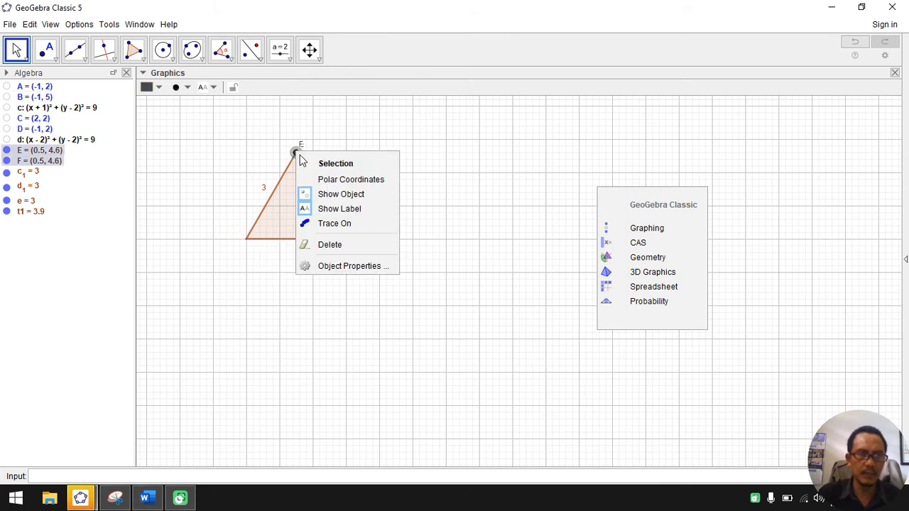
left_click(322, 197)
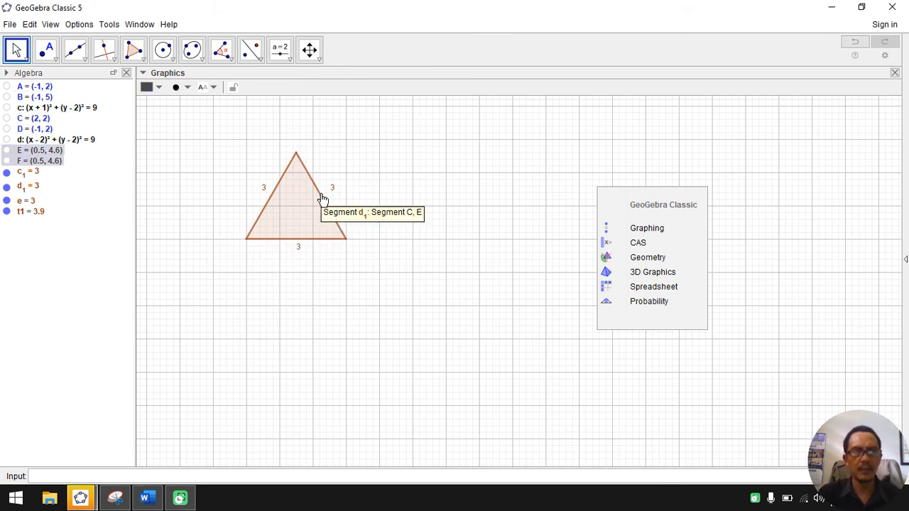
Step: Hide the length labels of all three sides of the triangle
right_click(298, 264)
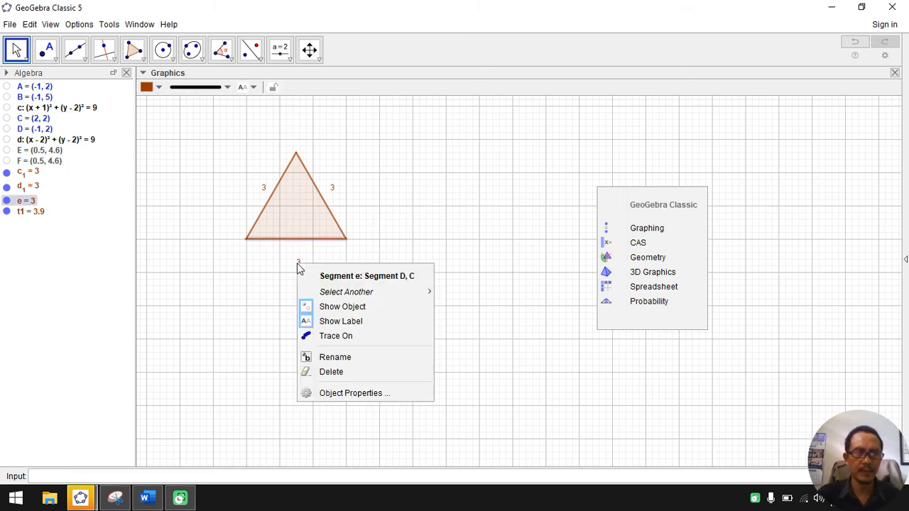
left_click(338, 320)
right_click(332, 192)
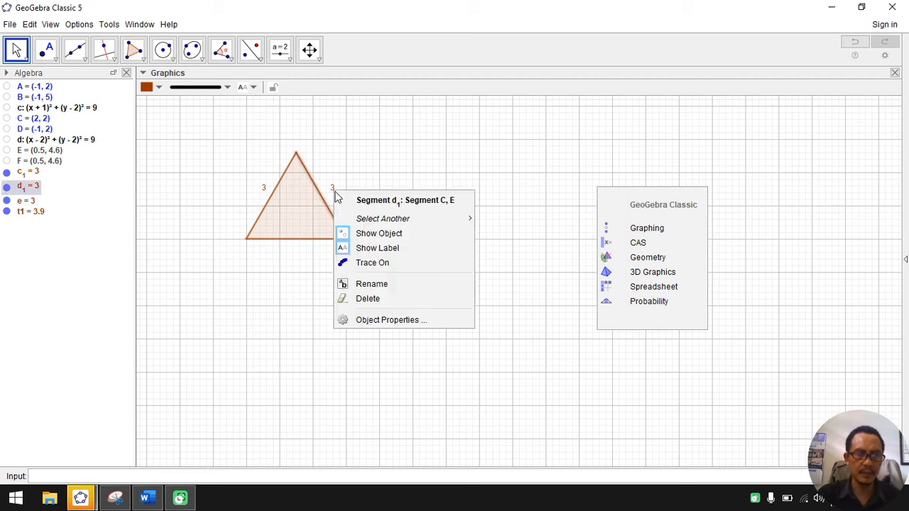
left_click(362, 248)
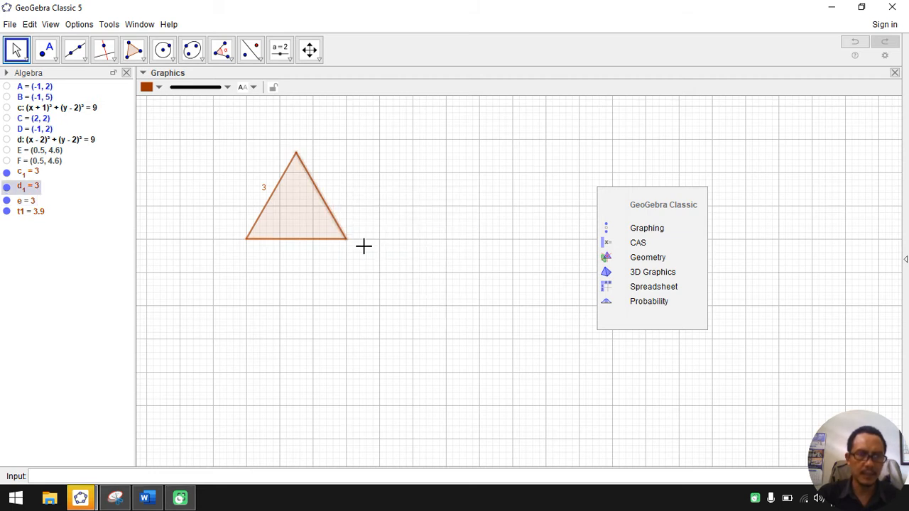
right_click(263, 192)
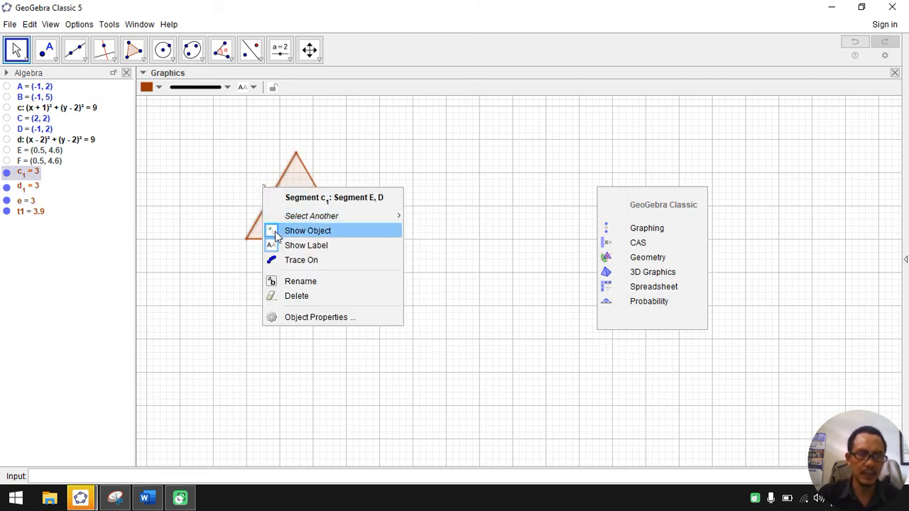
left_click(273, 245)
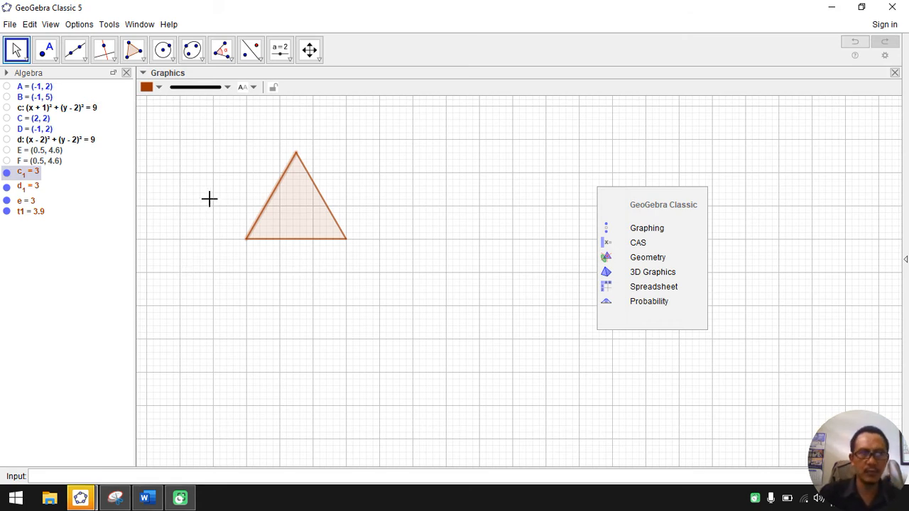
Step: Create an angle with the Angle tool from three new free points placed below and beyond the triangle's lower-right vertex
left_click(222, 52)
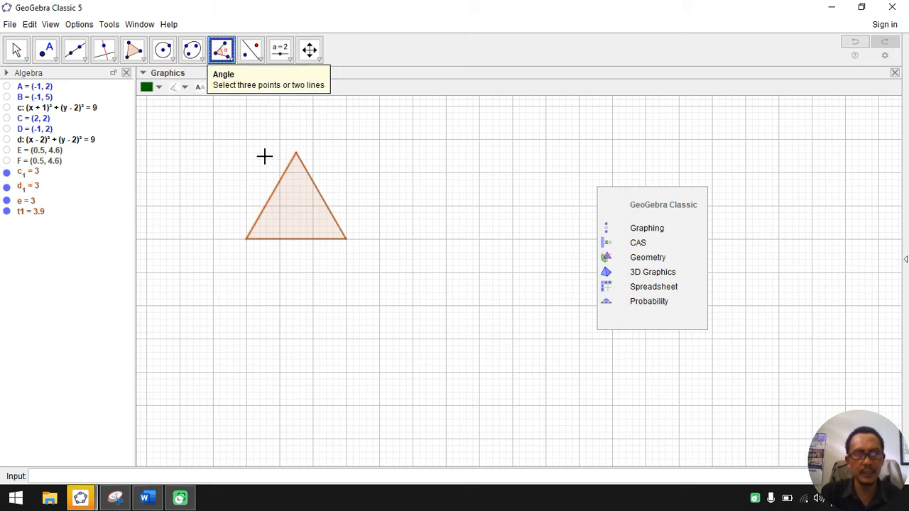
left_click(387, 312)
left_click(458, 312)
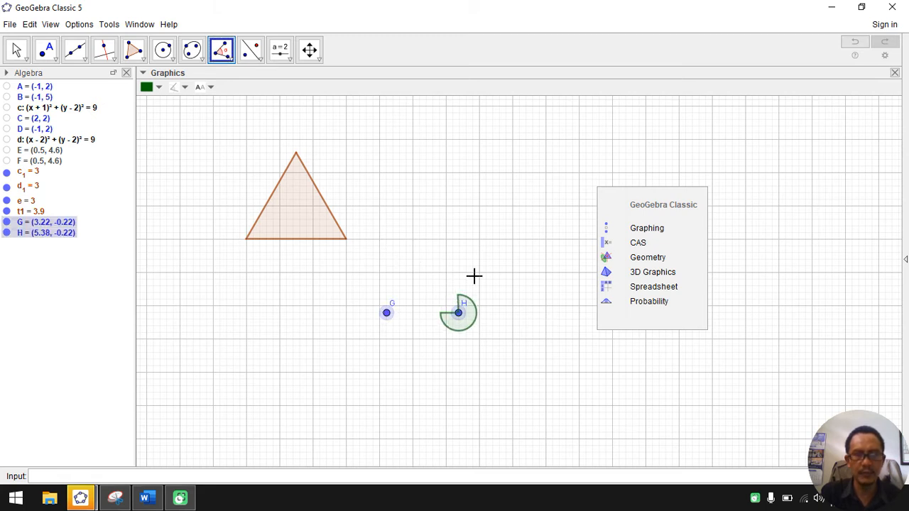
left_click(460, 353)
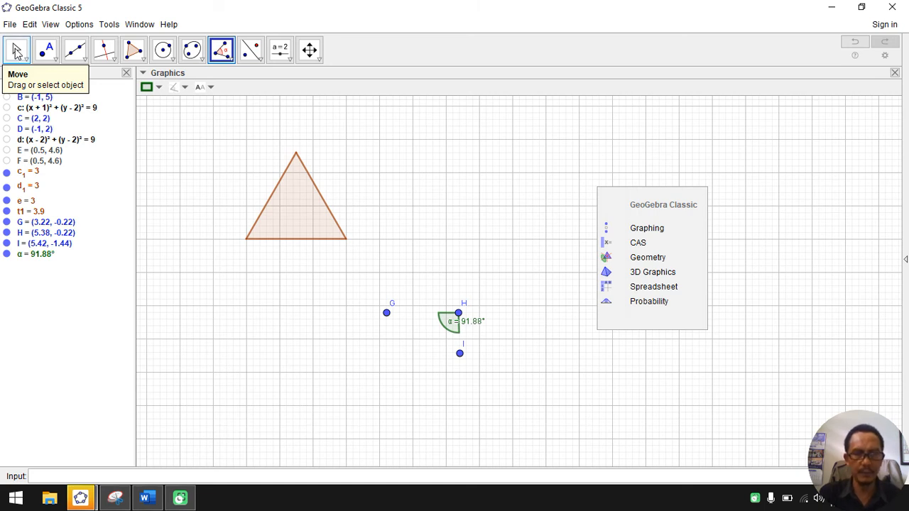
Step: Move the angle's points onto the triangle's vertices: H to the lower-left, I to the apex and G to the lower-right
left_click(17, 50)
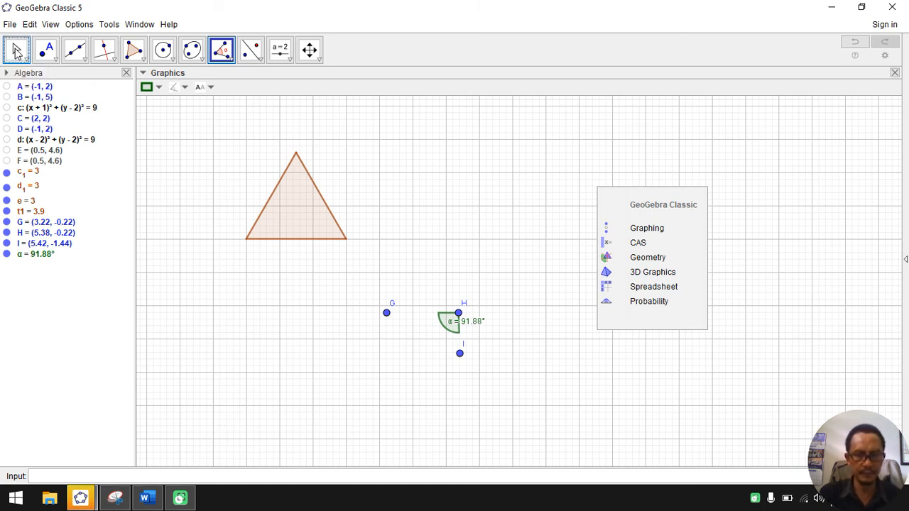
mouse_move(460, 318)
left_mouse_down()
mouse_move(381, 241)
mouse_move(244, 247)
mouse_move(246, 239)
left_mouse_up()
left_click(460, 353)
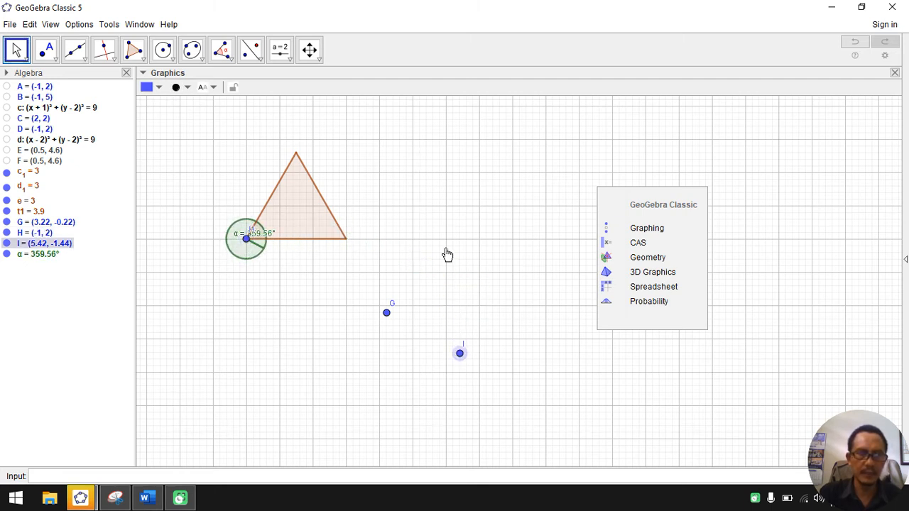
left_click_drag(447, 255, 297, 152)
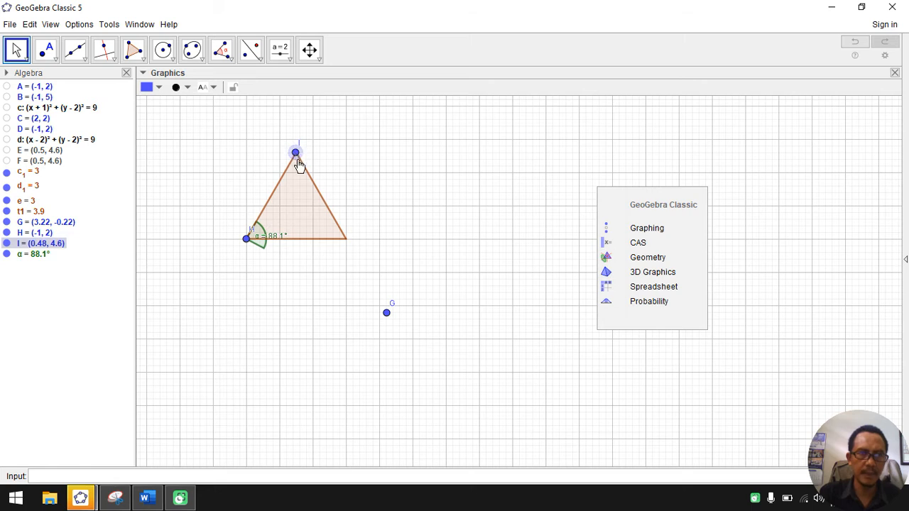
left_click_drag(386, 313, 346, 239)
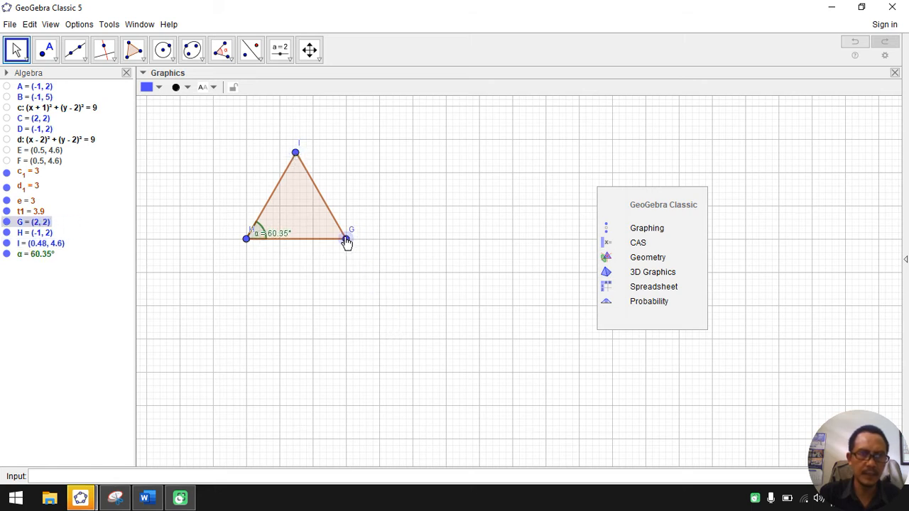
left_click(297, 153)
left_click_drag(298, 154, 298, 158)
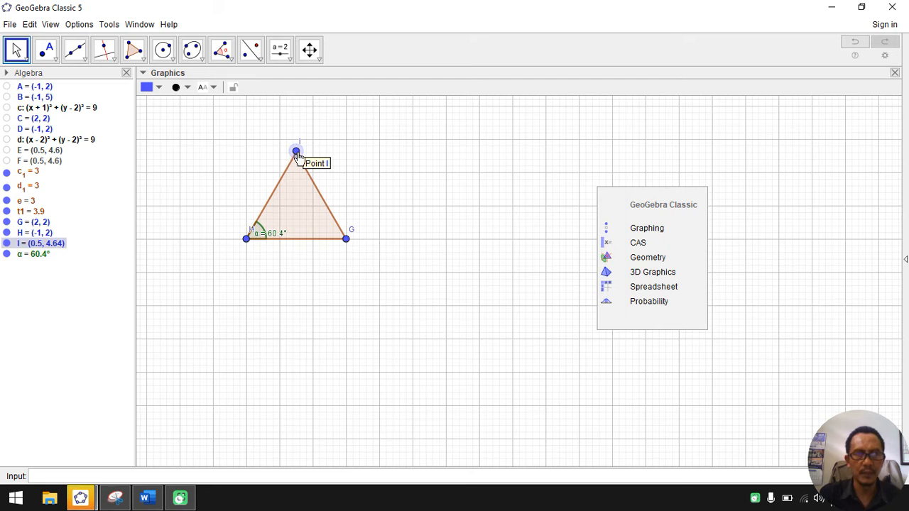
Step: Hide the angle's defining points I, G and H at the three triangle vertices
right_click(296, 153)
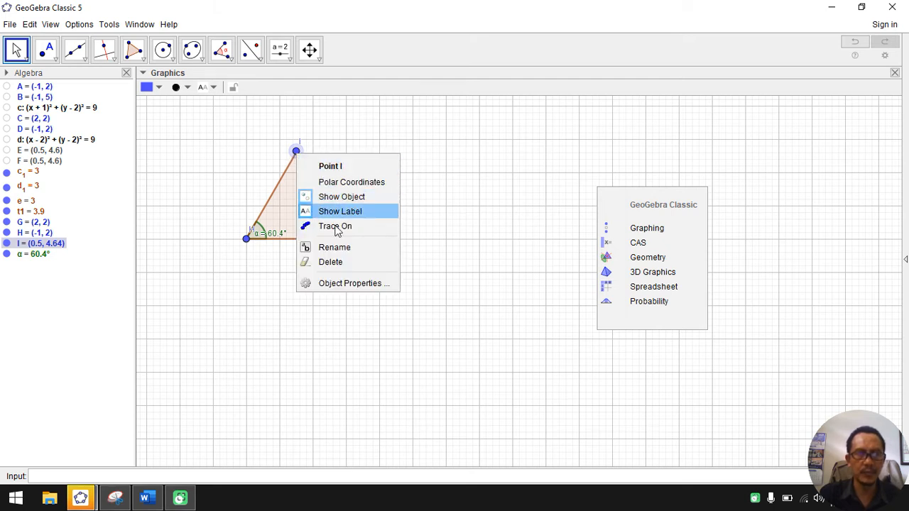
left_click(337, 196)
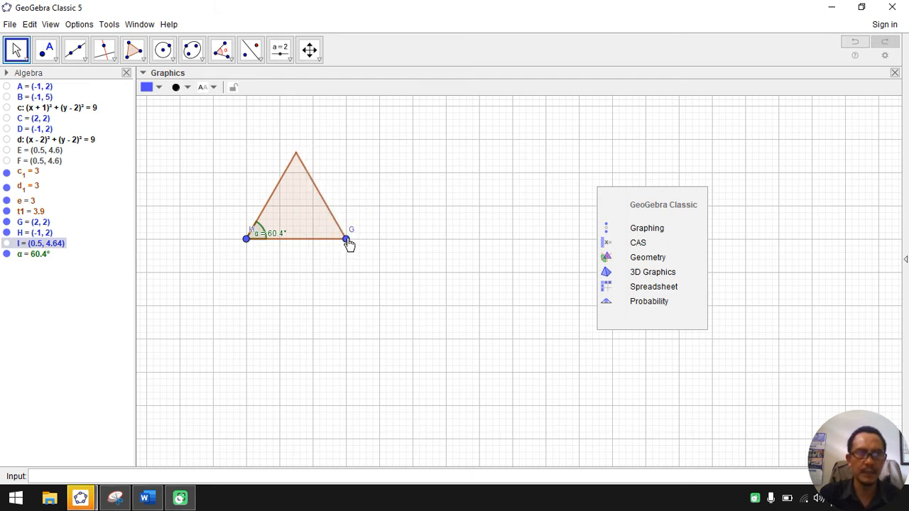
right_click(347, 239)
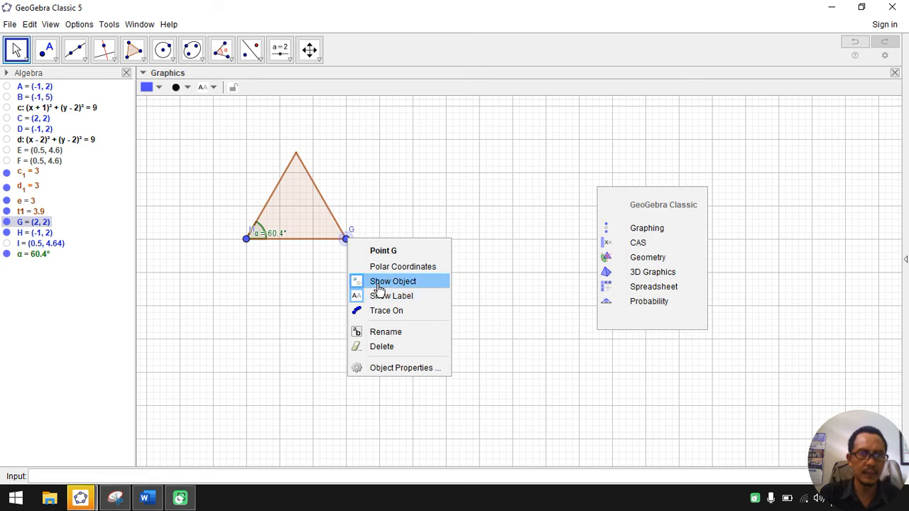
left_click(378, 283)
right_click(246, 239)
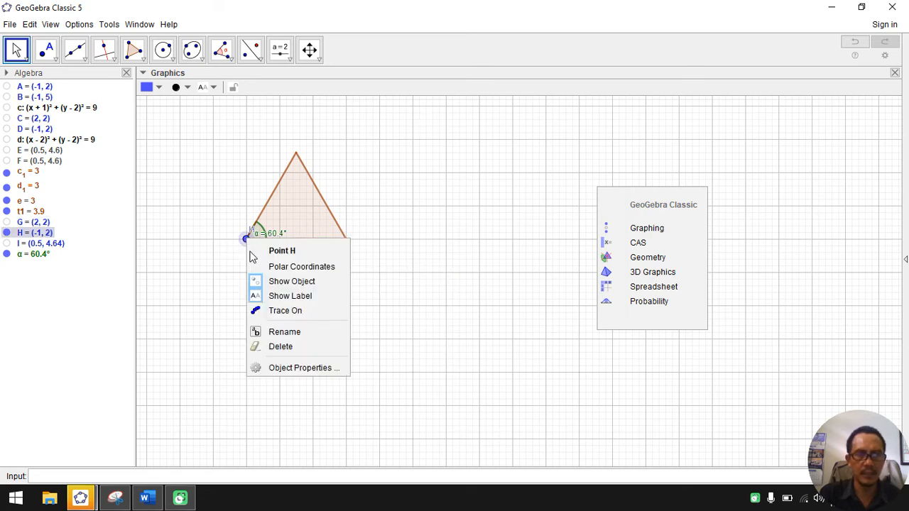
left_click(274, 284)
left_click(259, 235)
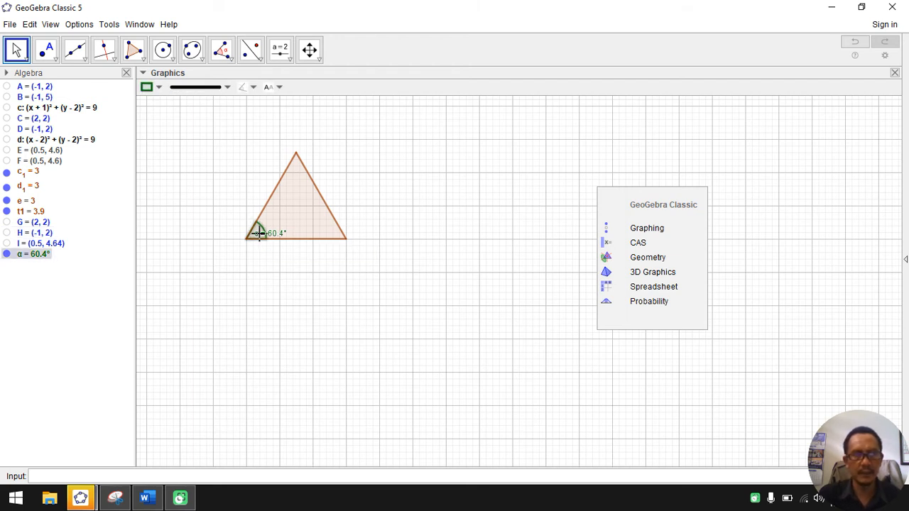
left_click(148, 88)
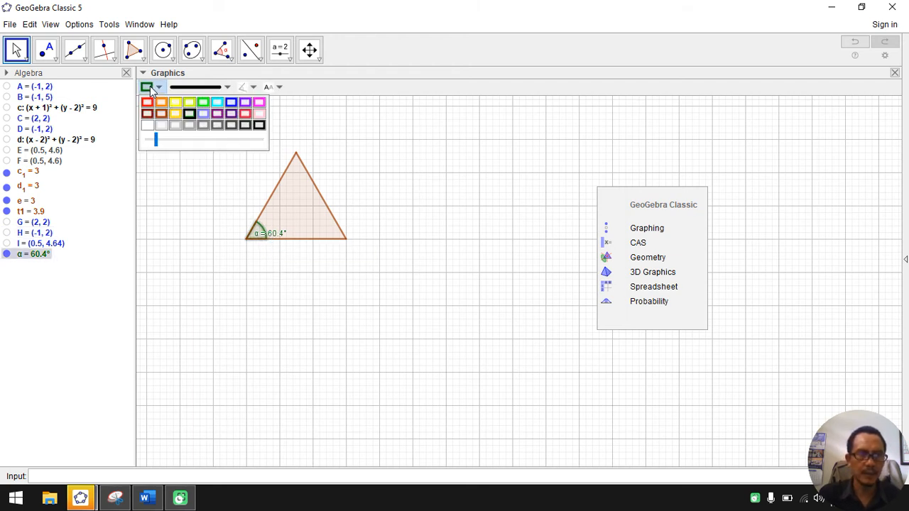
left_click(30, 25)
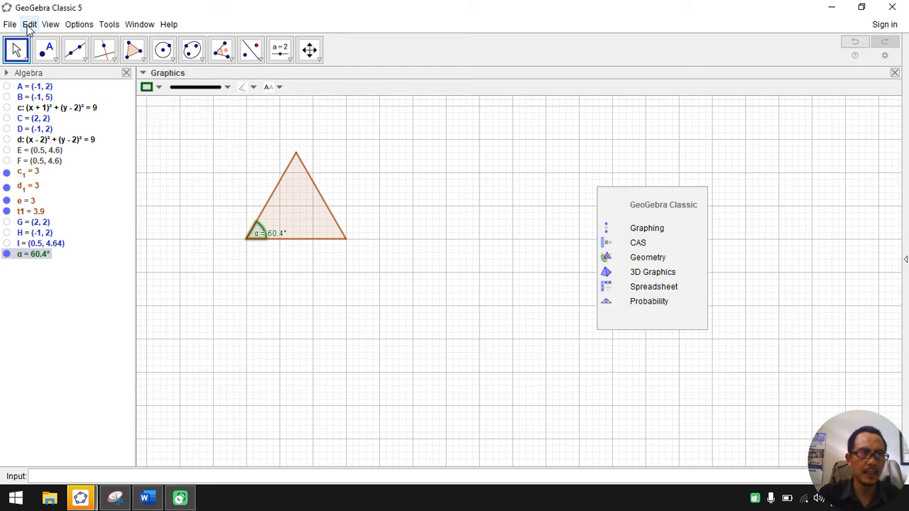
left_click(29, 25)
left_click(40, 39)
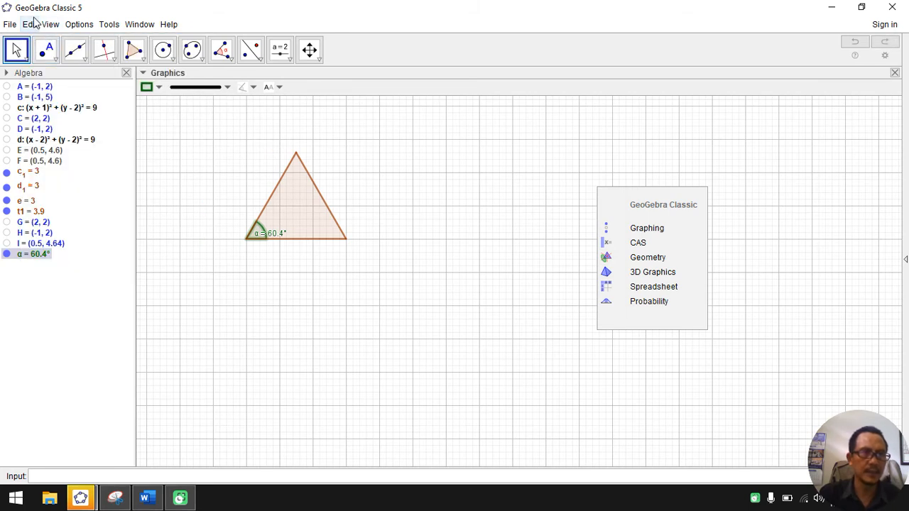
left_click(47, 24)
mouse_move(29, 24)
left_click(38, 39)
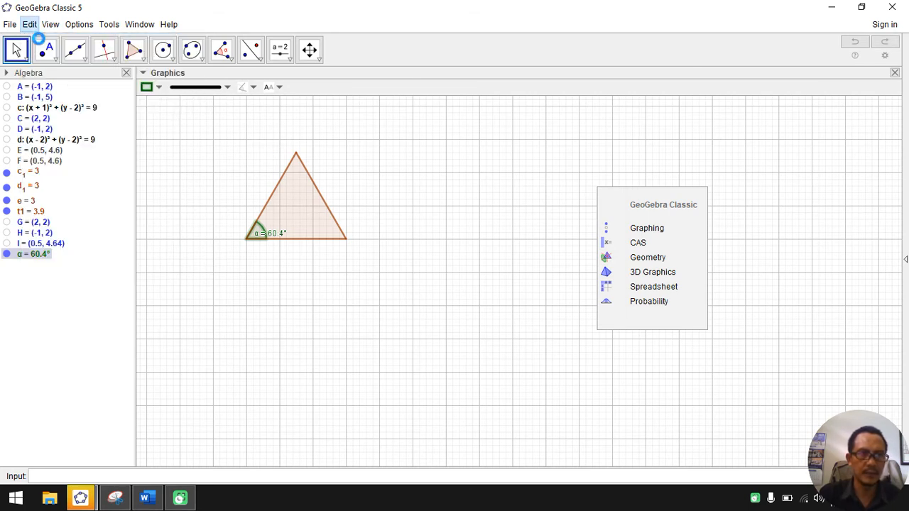
Step: Move the label of angle α below the triangle and hide the angle
left_click_drag(262, 237, 262, 287)
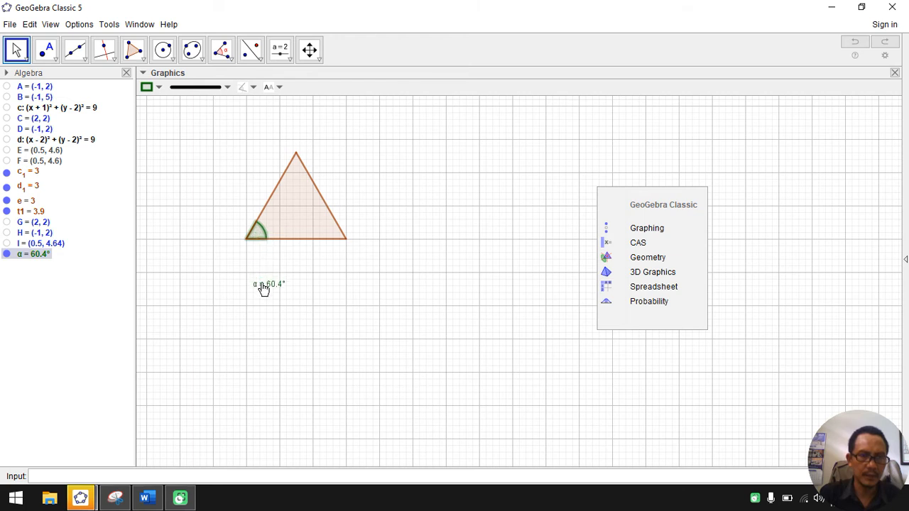
right_click(263, 287)
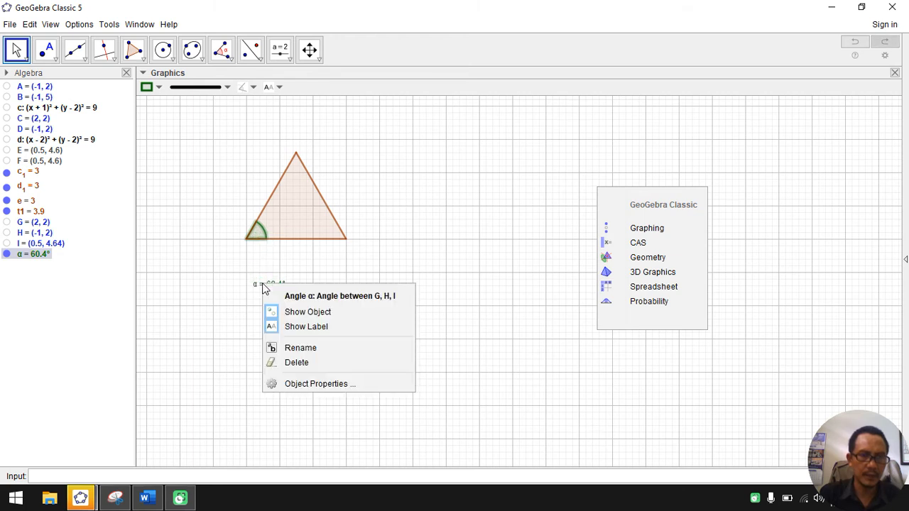
left_click(305, 313)
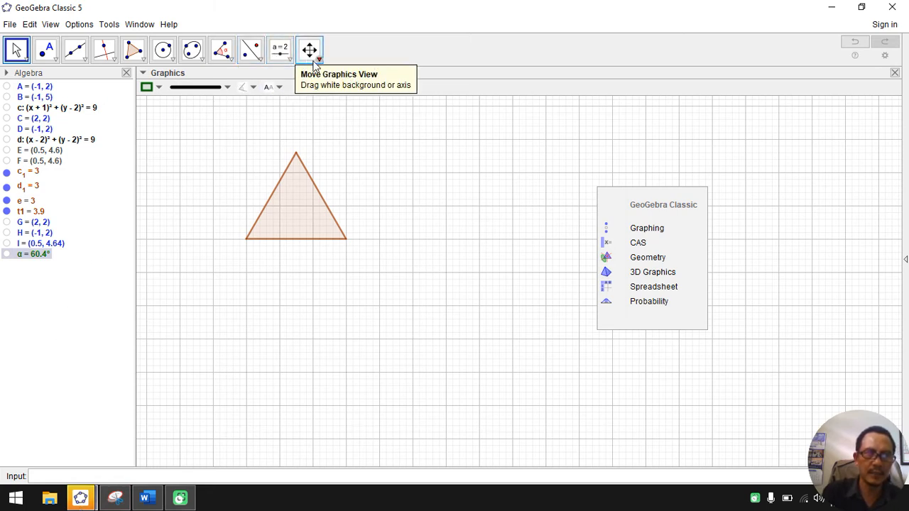
Step: Insert the text "A" as a LaTeX formula and place it beside the triangle's lower-left vertex
left_click(282, 60)
mouse_move(295, 68)
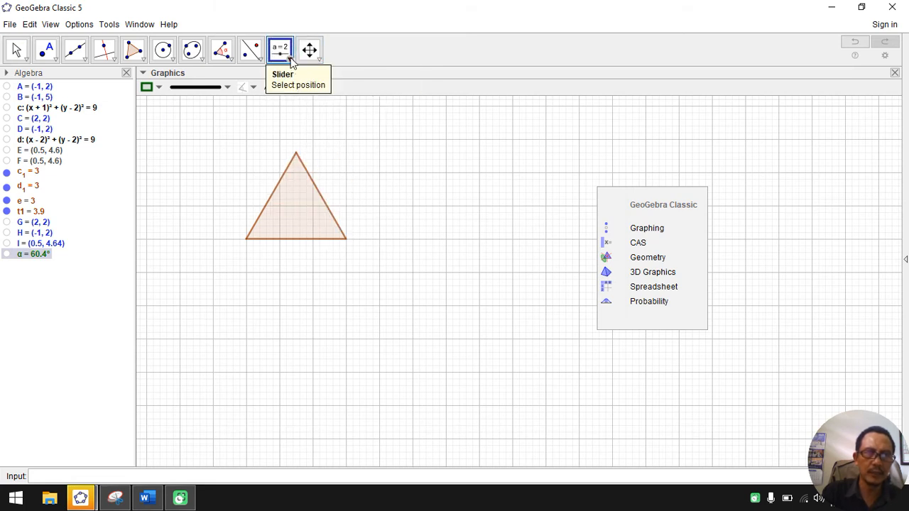
left_click(281, 60)
left_click(304, 107)
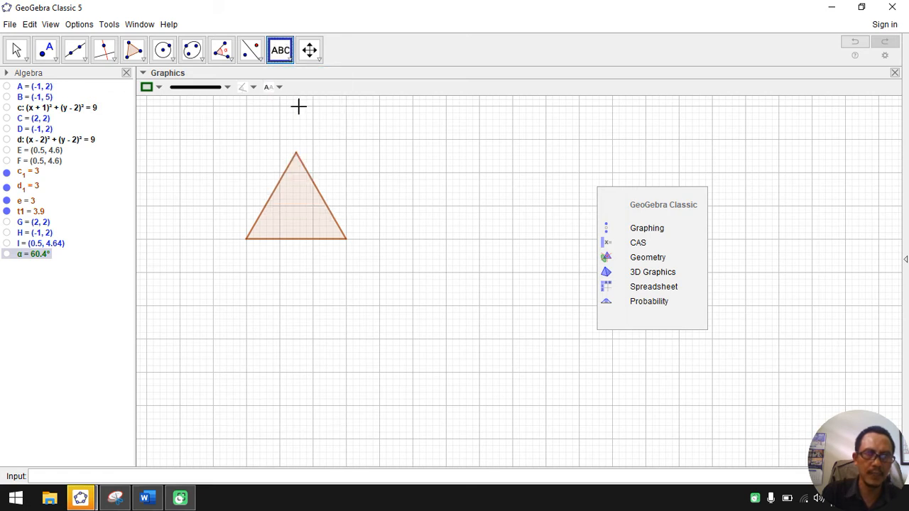
left_click(317, 282)
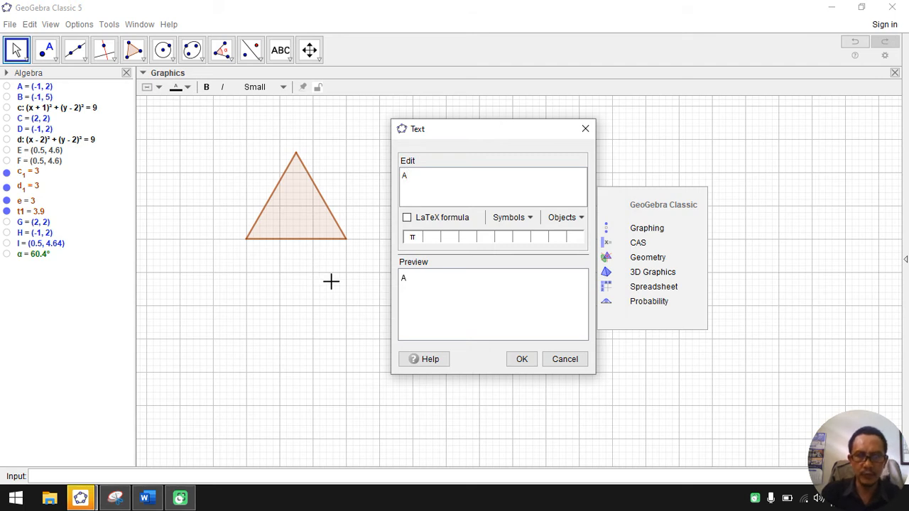
left_click(406, 218)
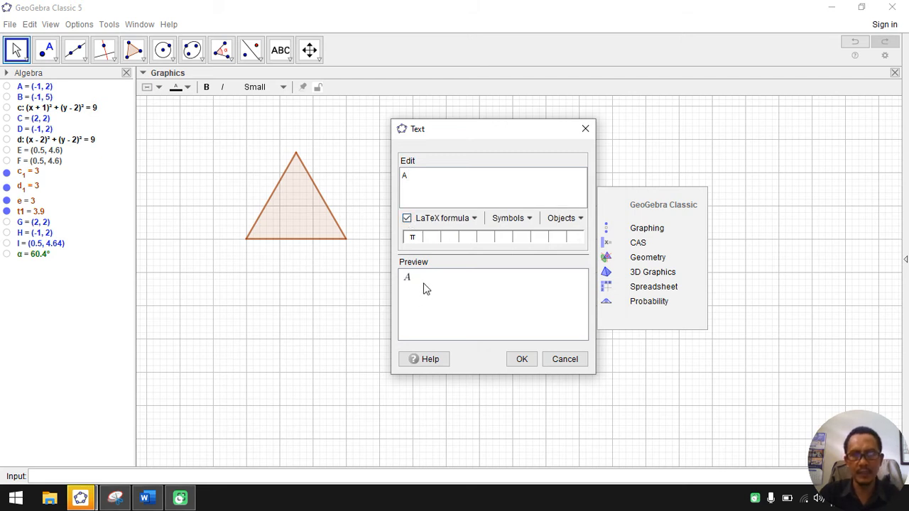
left_click(523, 360)
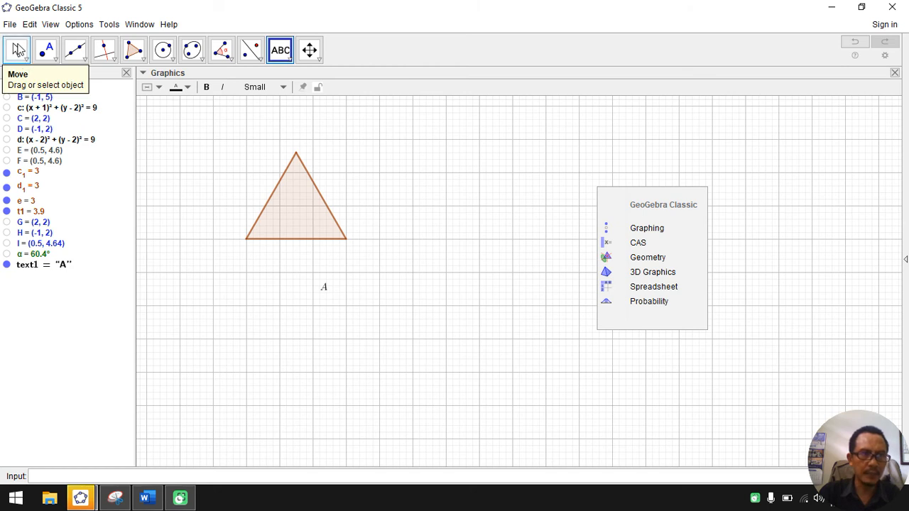
left_click(18, 48)
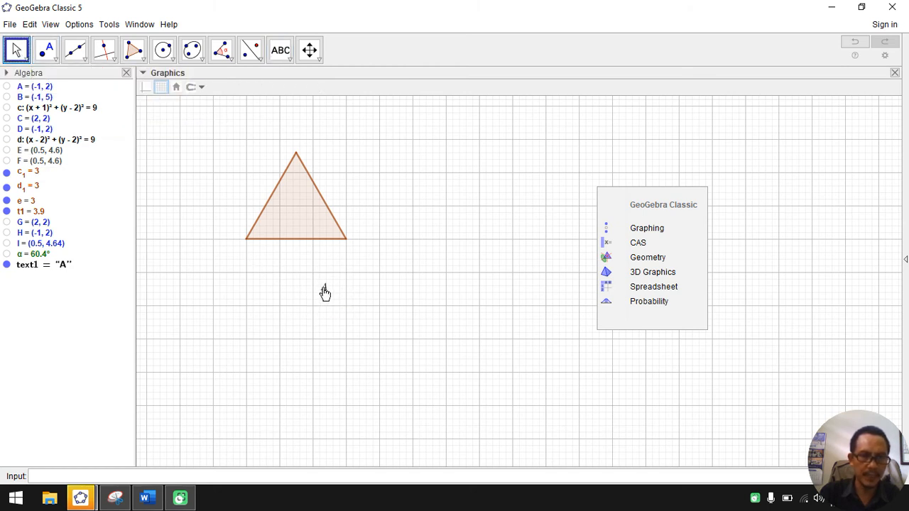
left_click_drag(324, 293, 238, 239)
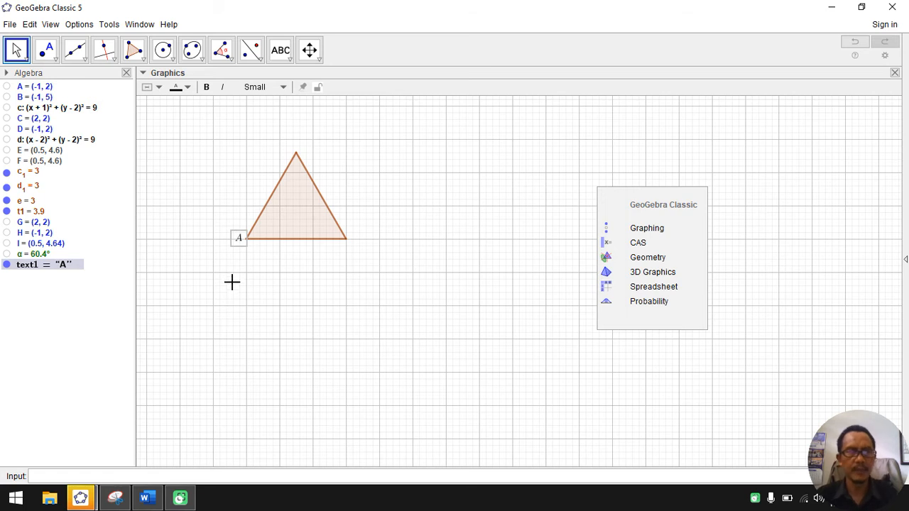
Step: Set the font size of the text A to Medium in its object properties
right_click(241, 242)
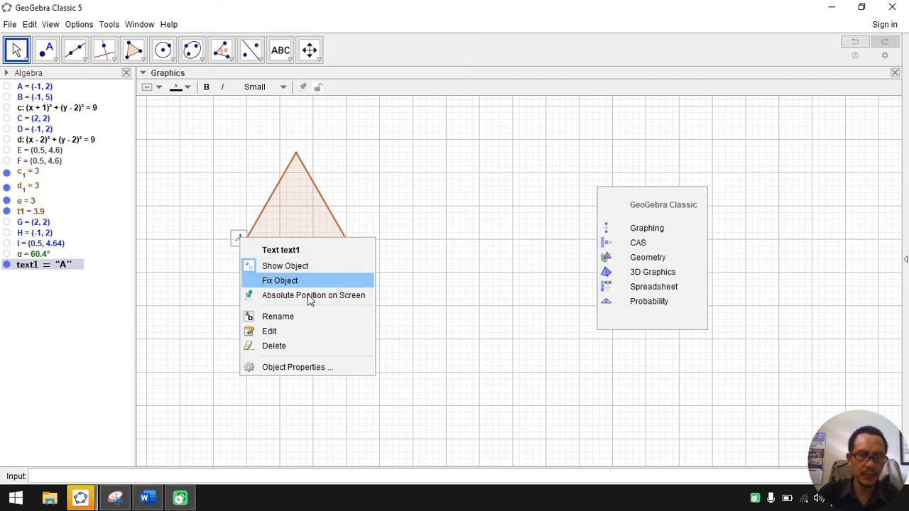
left_click(316, 370)
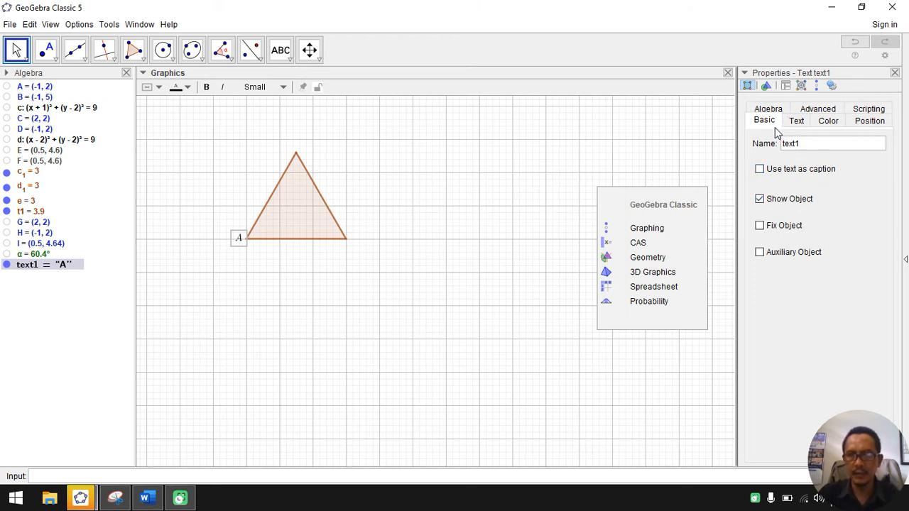
left_click(796, 121)
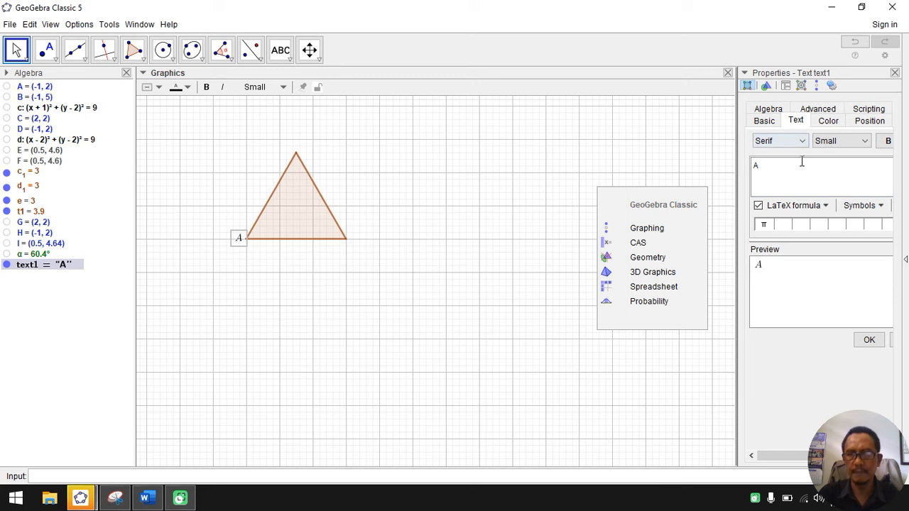
left_click(866, 143)
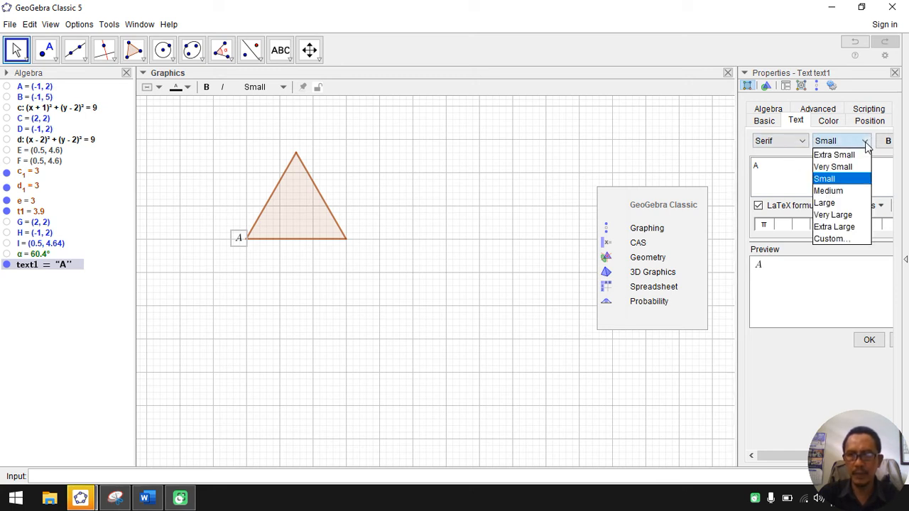
left_click(852, 196)
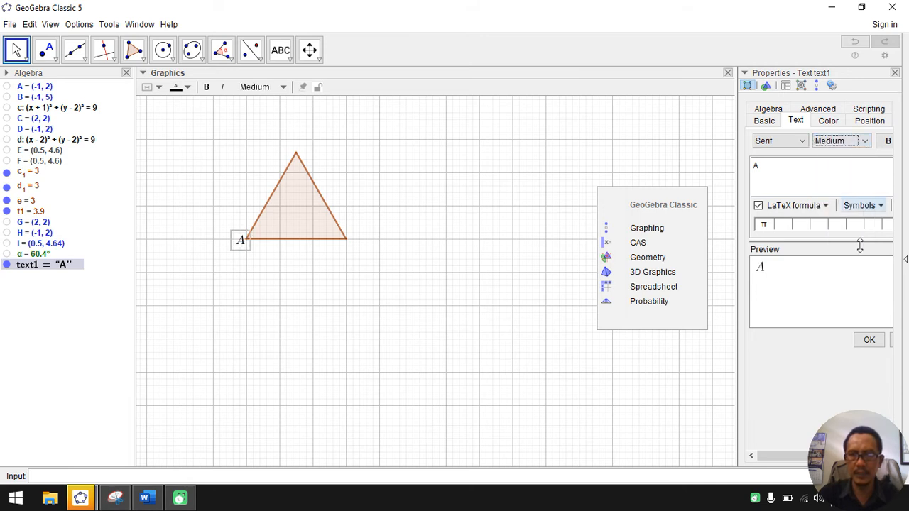
left_click(872, 339)
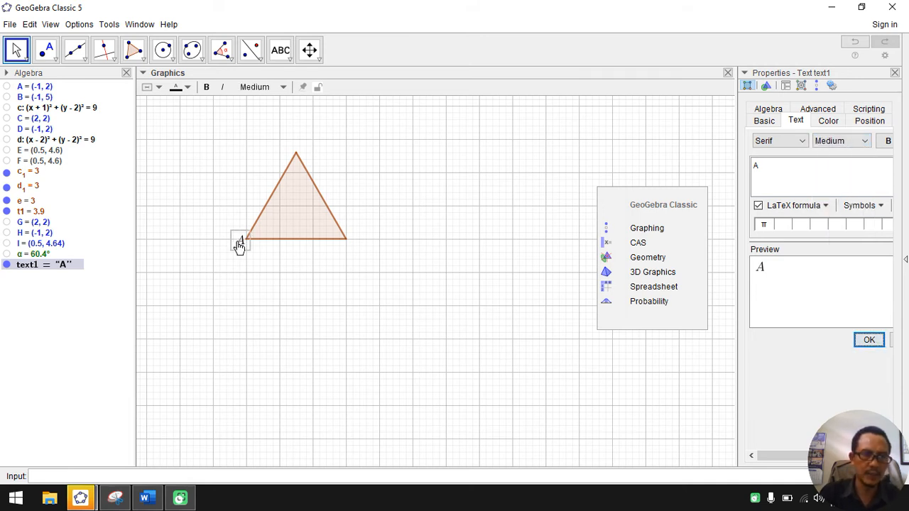
Step: Nudge the text A into place beside the lower-left vertex and make two copies of it
left_click_drag(239, 242, 235, 236)
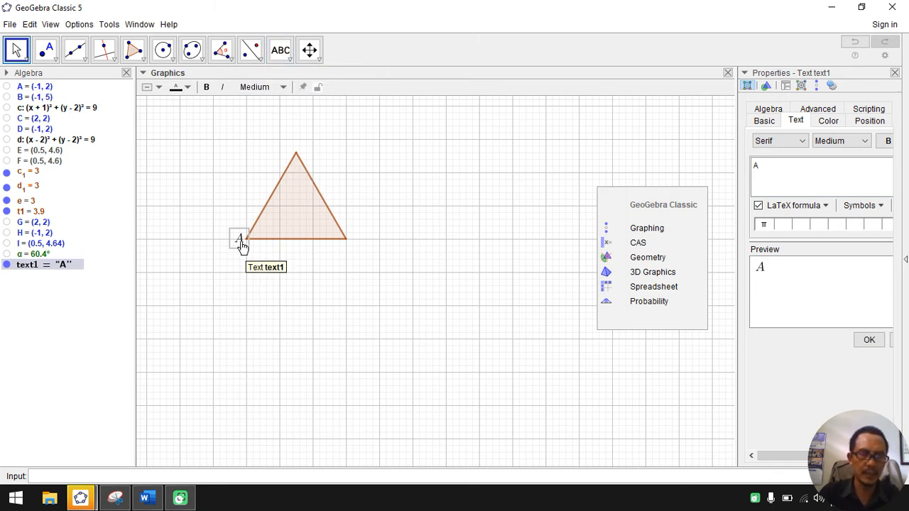
left_click_drag(240, 236, 240, 237)
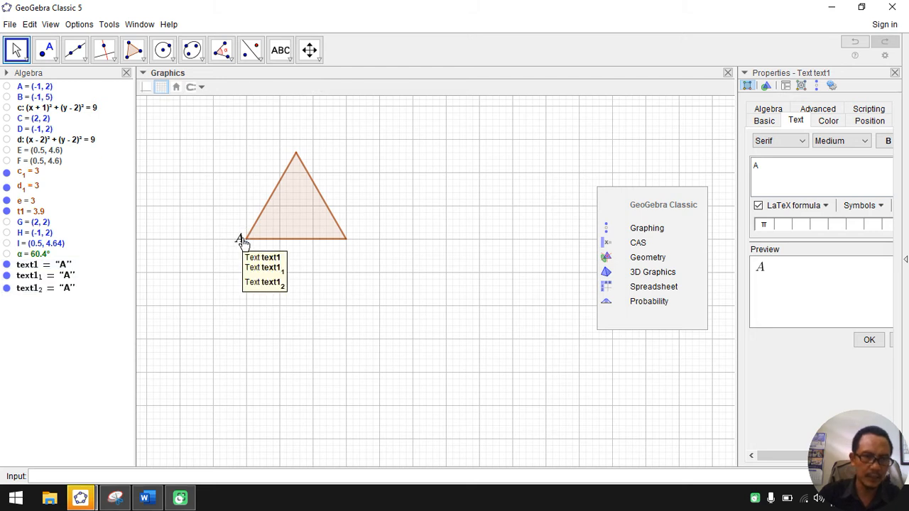
Step: Move one copy of the text A beside the triangle's lower-right vertex and change its content to B
left_click_drag(245, 239, 356, 240)
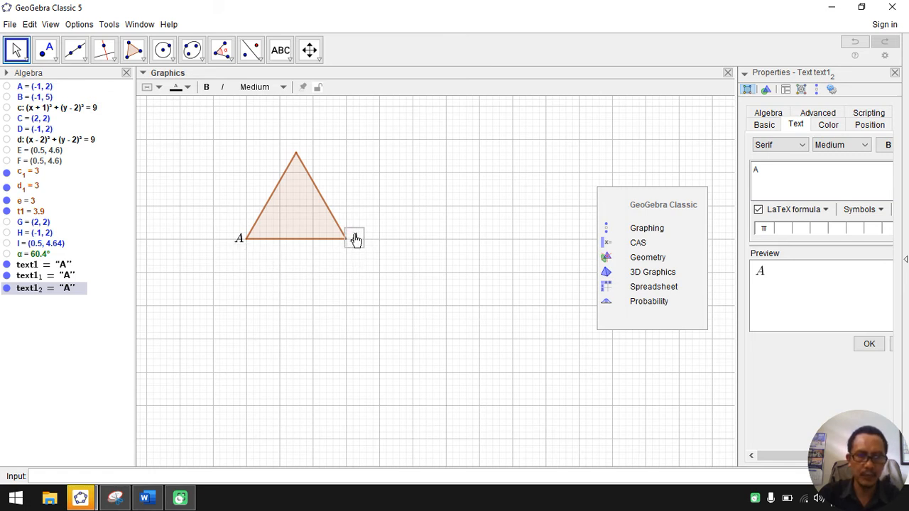
right_click(356, 240)
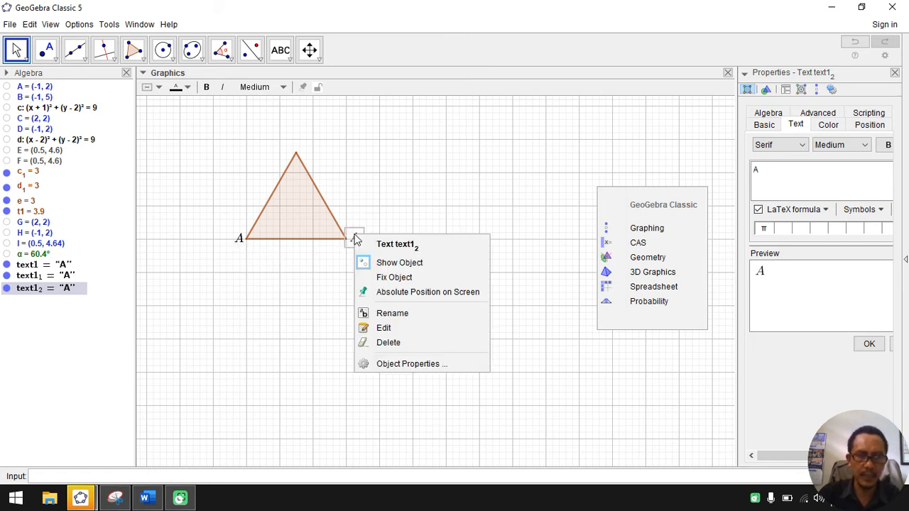
left_click(396, 327)
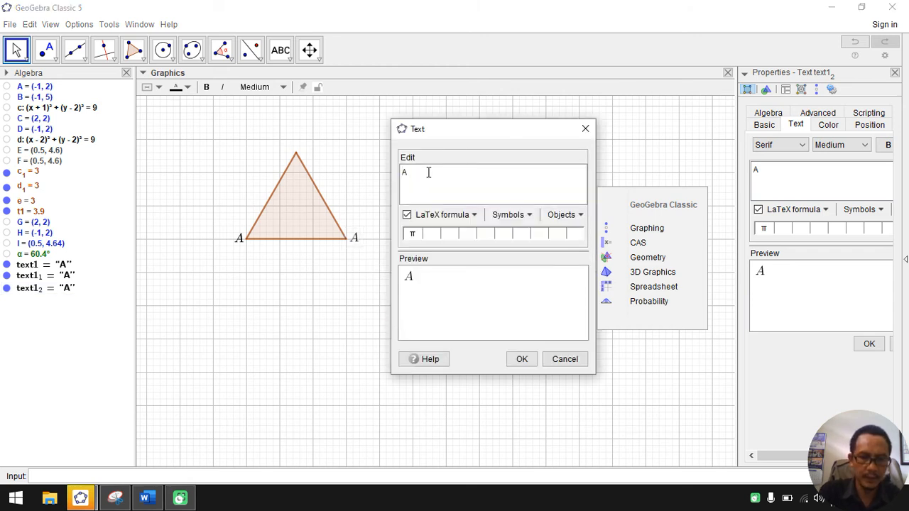
type("N")
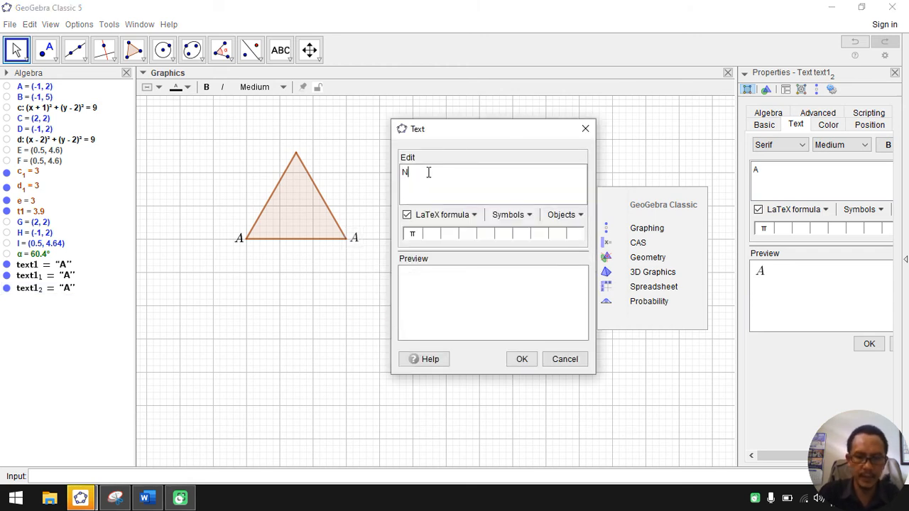
key("BackSpace")
type("B")
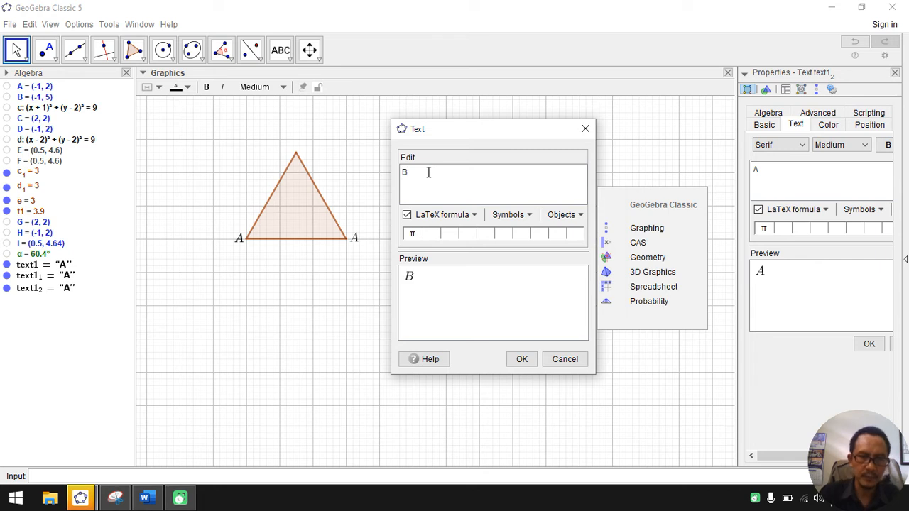
left_click(521, 357)
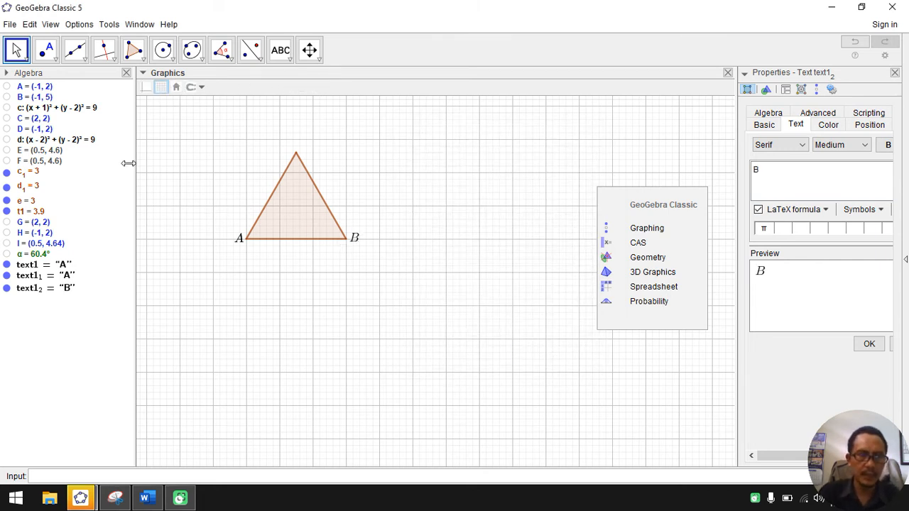
Step: Duplicate the text B and place one copy just above the triangle's top vertex
left_click(356, 241)
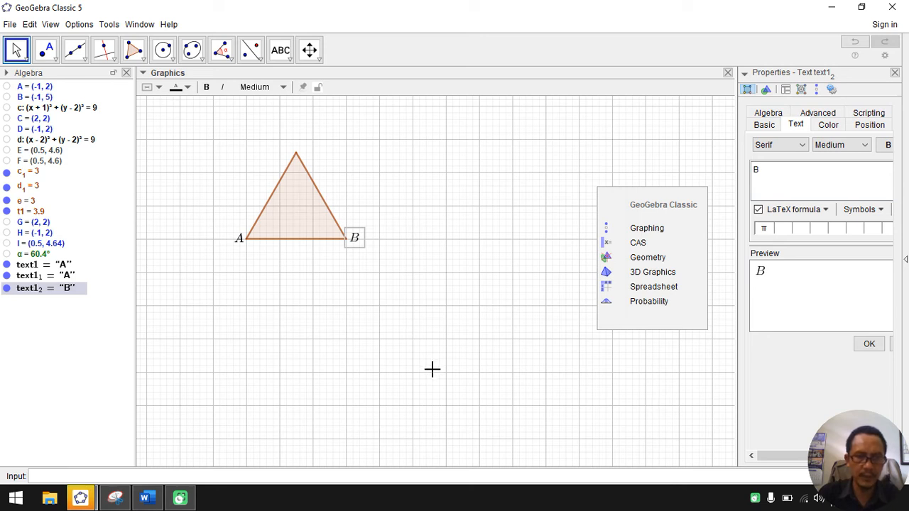
key("ctrl+v")
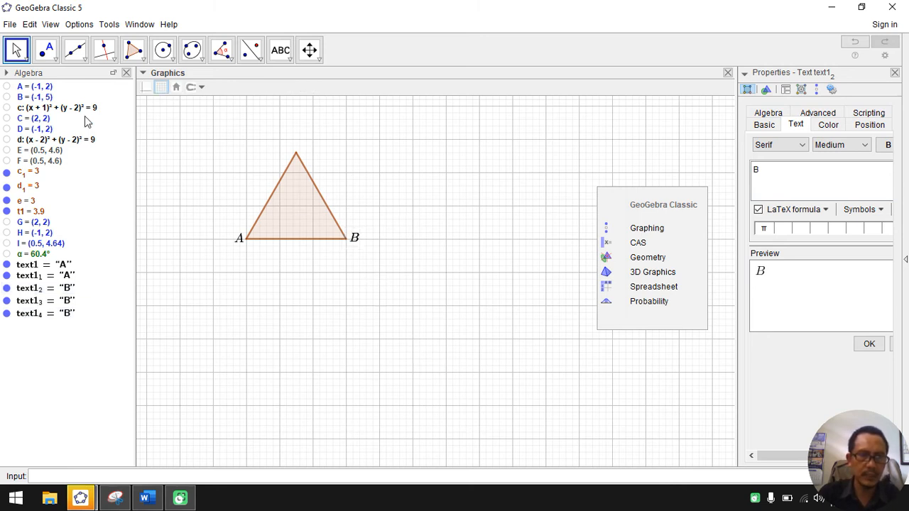
left_click(15, 49)
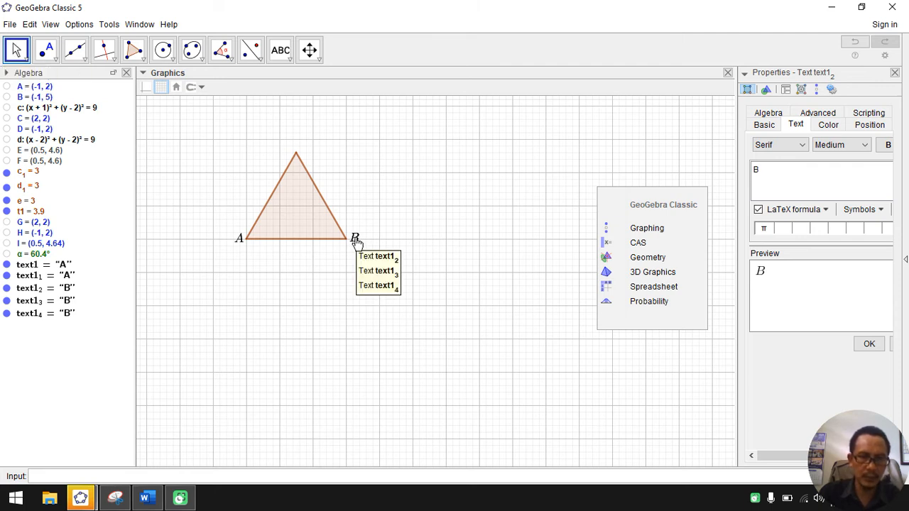
left_click_drag(357, 242, 298, 145)
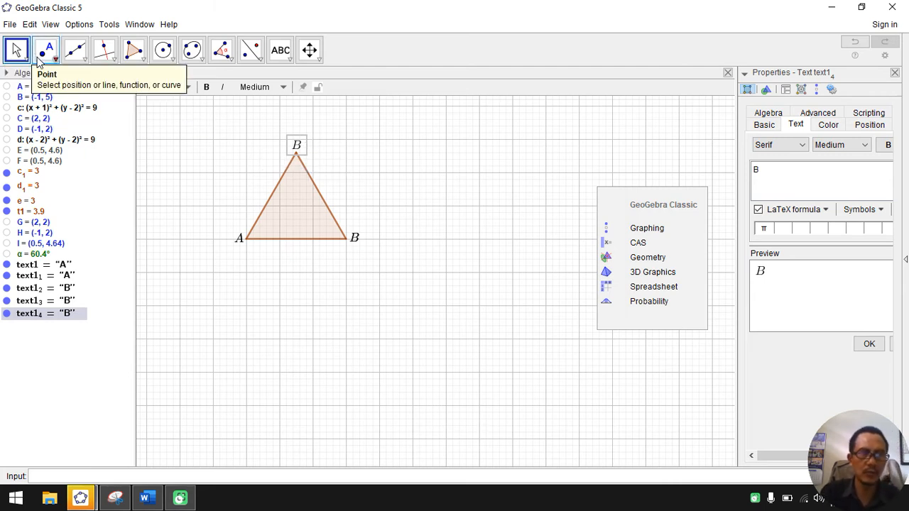
Step: Change the content of the text above the top vertex to C in its object properties
right_click(299, 146)
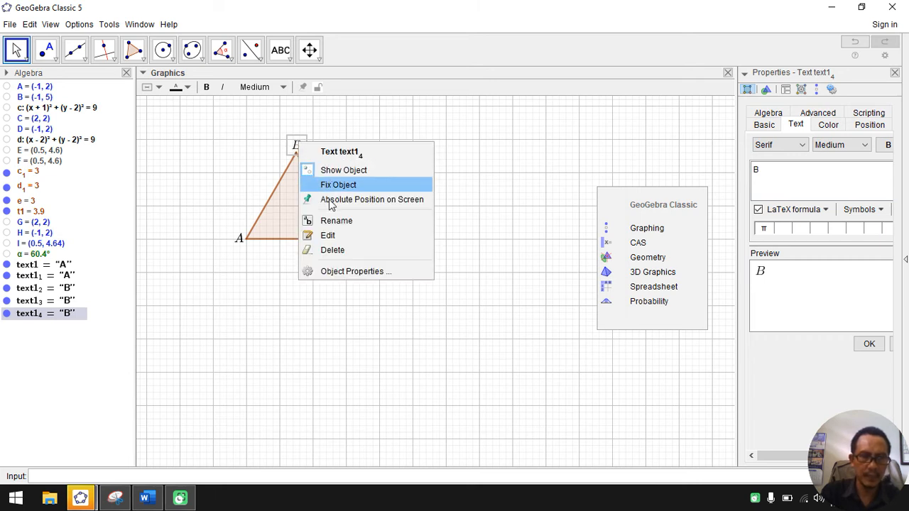
left_click(357, 273)
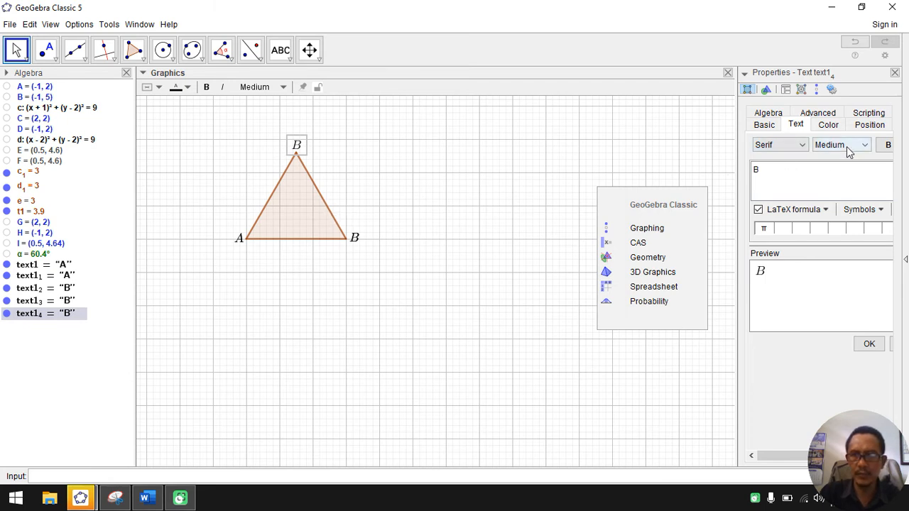
left_click(778, 173)
key("BackSpace")
type("C")
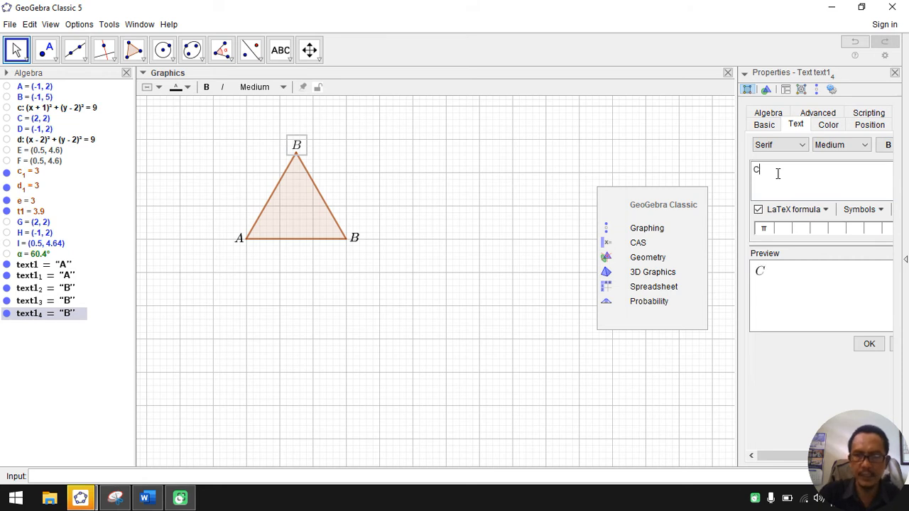
left_click(869, 344)
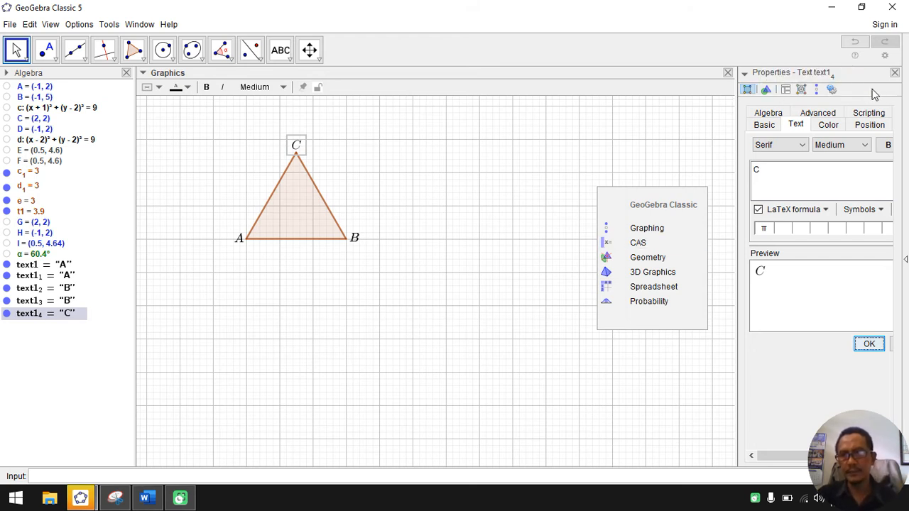
left_click(896, 73)
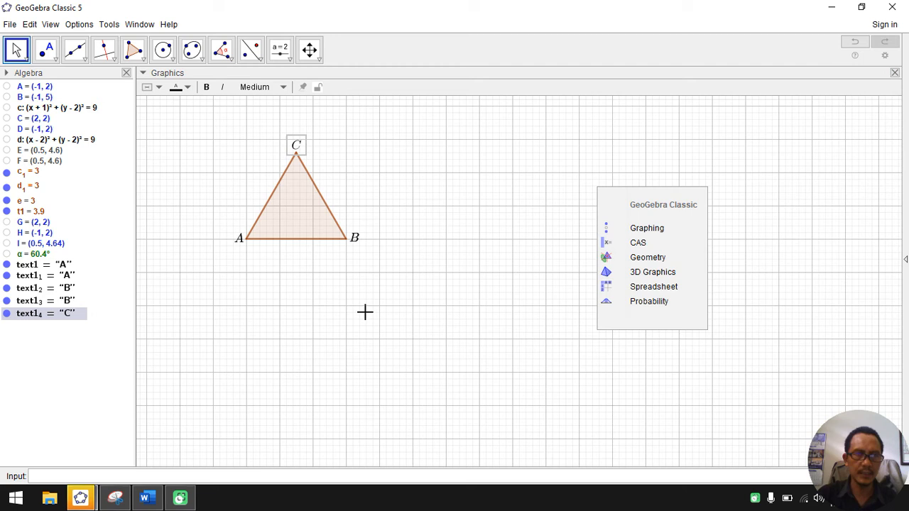
Step: Set the triangle's colour to black and its fill opacity to 0 in its object properties
right_click(323, 207)
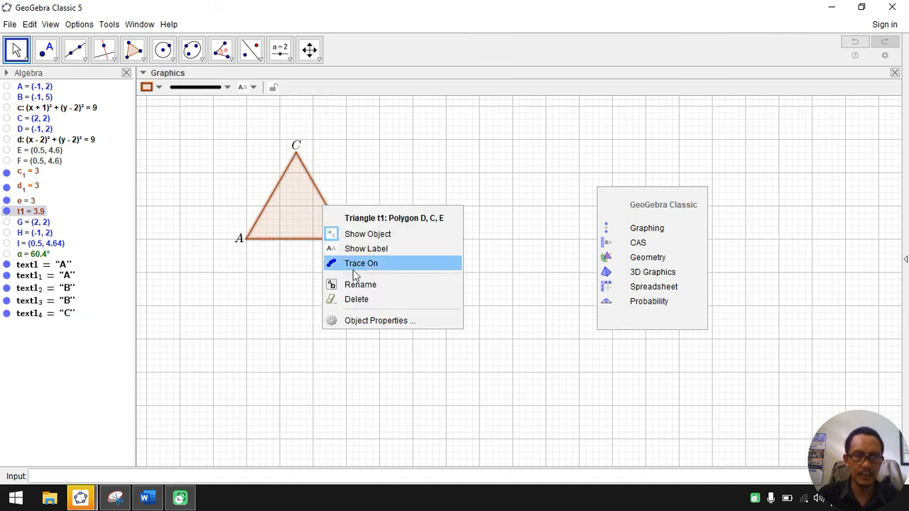
left_click(359, 320)
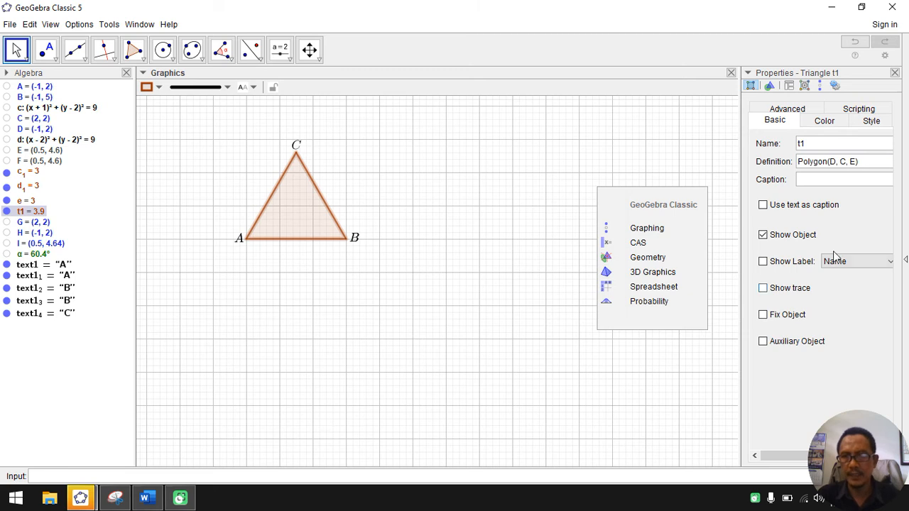
left_click(823, 122)
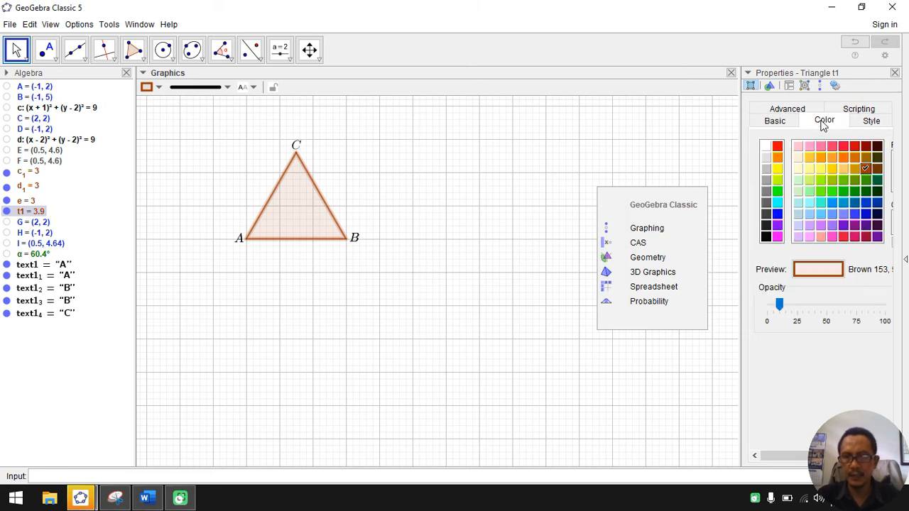
left_click(767, 236)
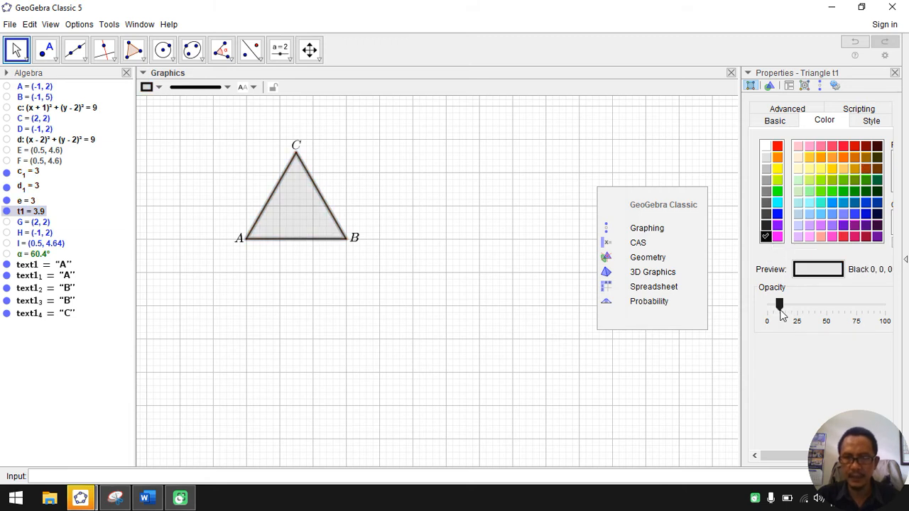
left_click_drag(780, 304, 757, 308)
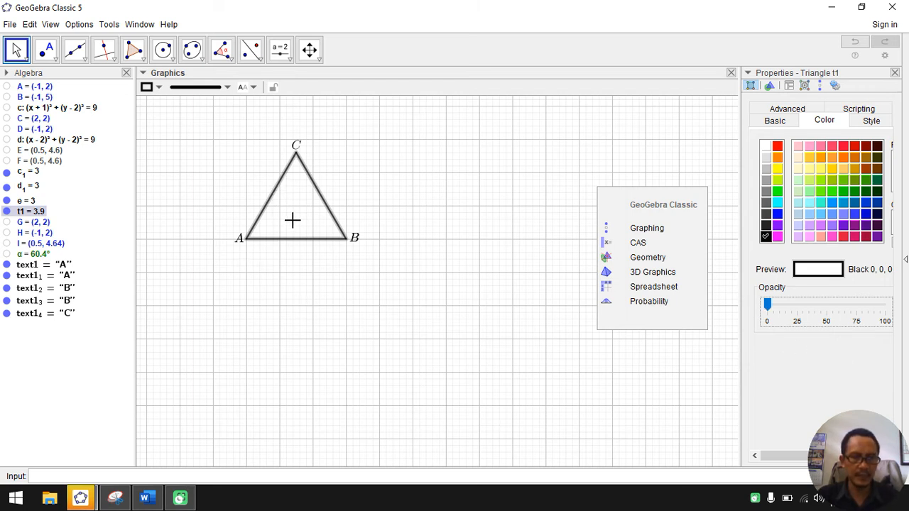
left_click(894, 73)
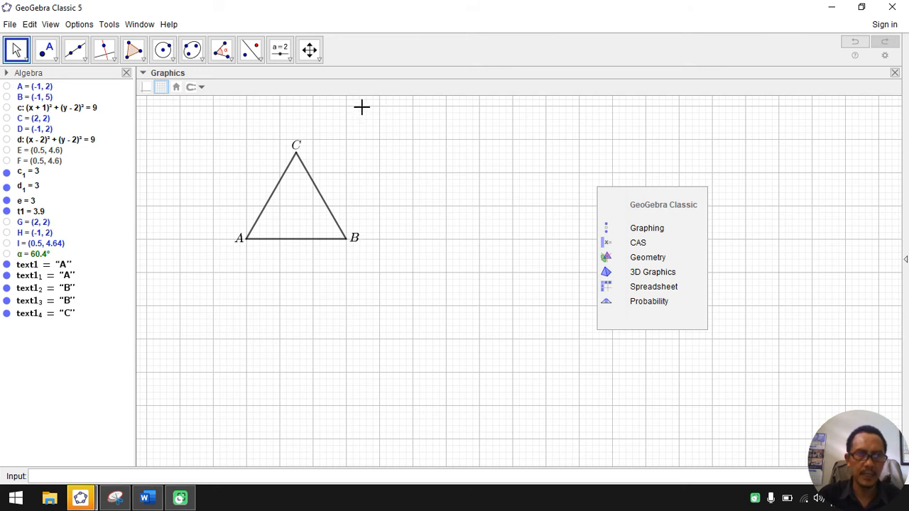
Step: Nudge the text C into place directly above the triangle's top vertex
scroll(361, 106, "up", 2)
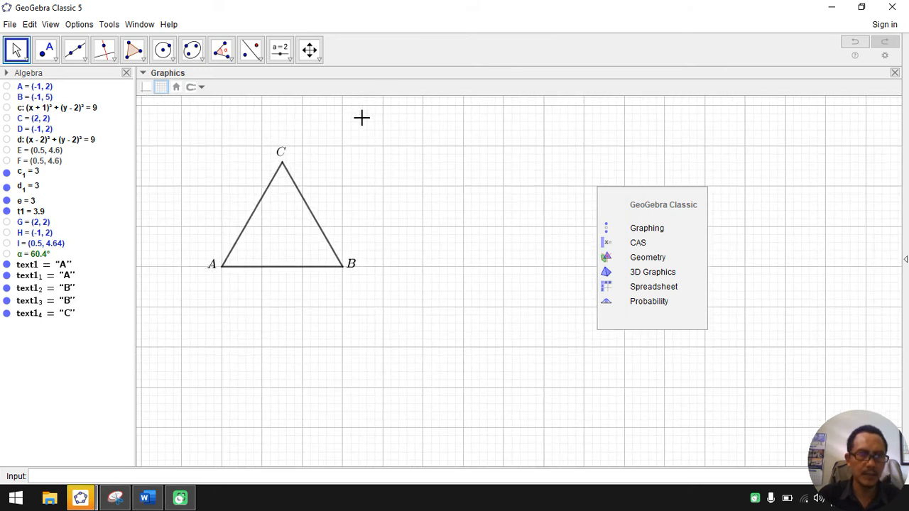
scroll(361, 117, "up", 1)
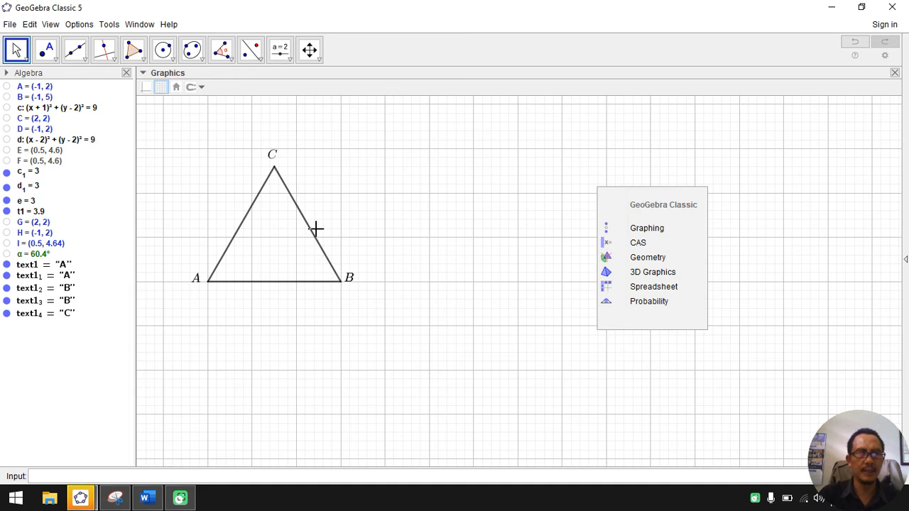
left_click(268, 158)
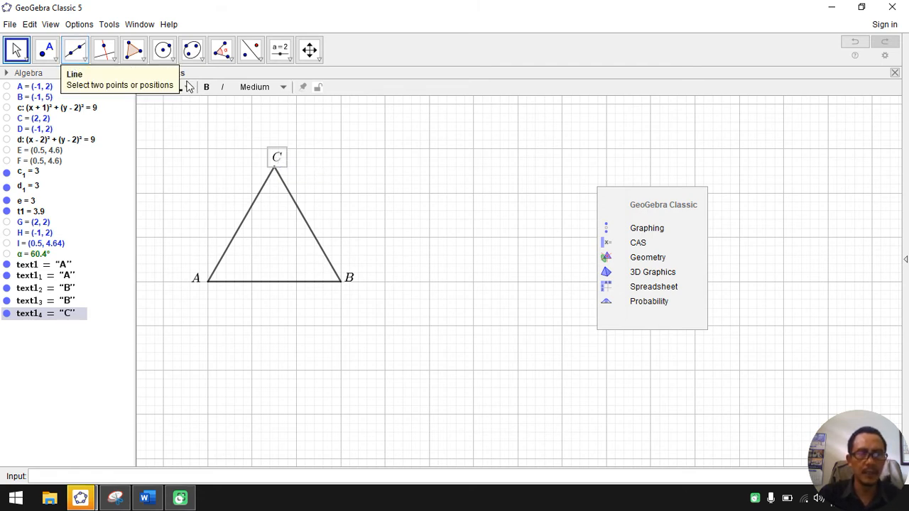
Step: Insert the text "3cm" as a LaTeX formula in the empty area beside side BC of the triangle
left_click(288, 59)
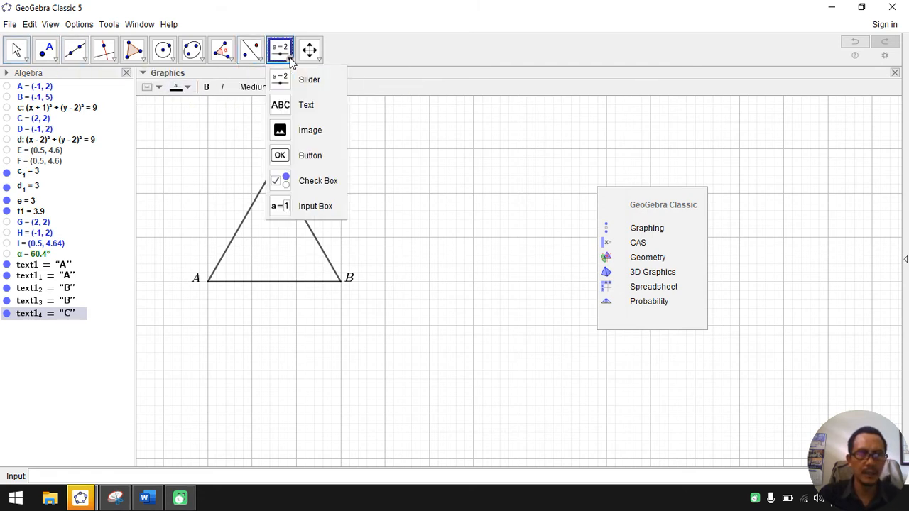
right_click(291, 63)
left_click(287, 60)
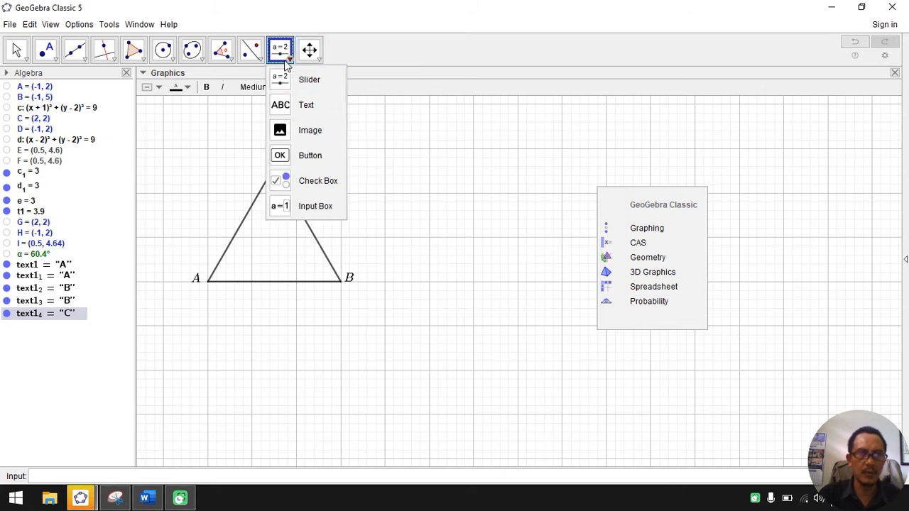
left_click(304, 106)
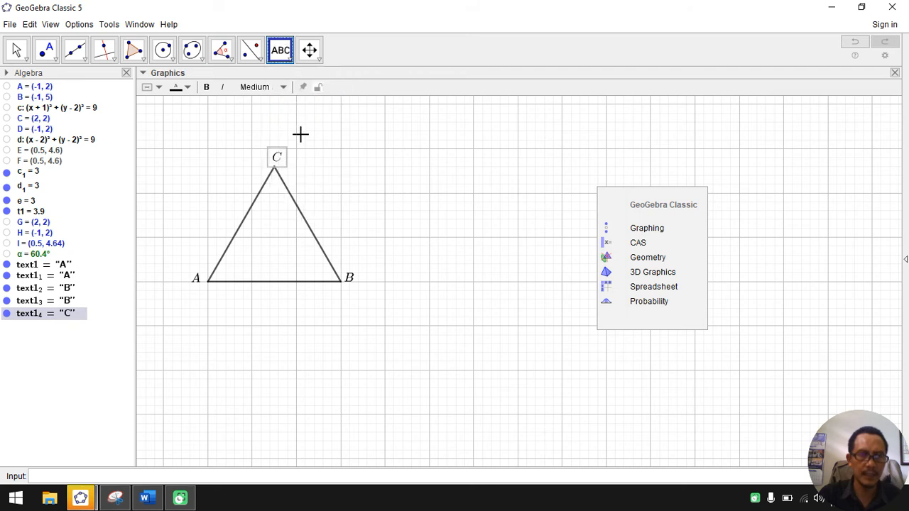
left_click(405, 177)
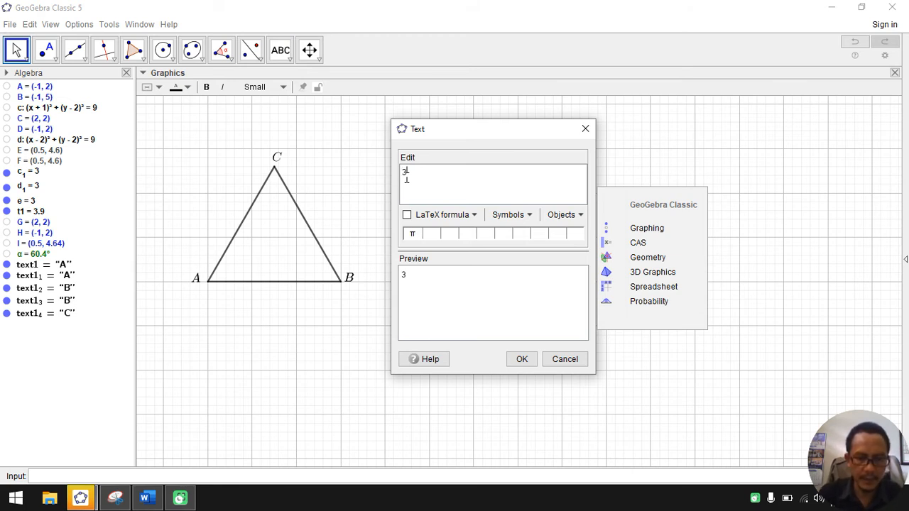
type("3cm")
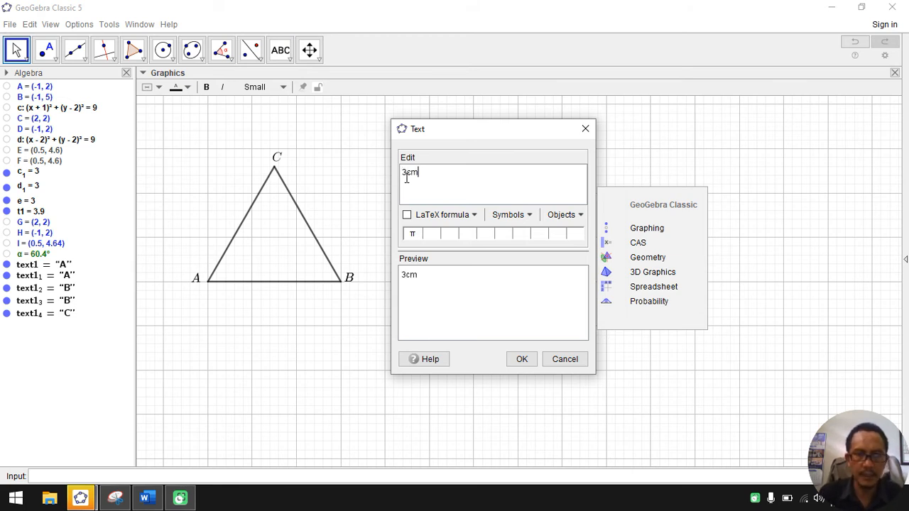
left_click(408, 219)
left_click(525, 359)
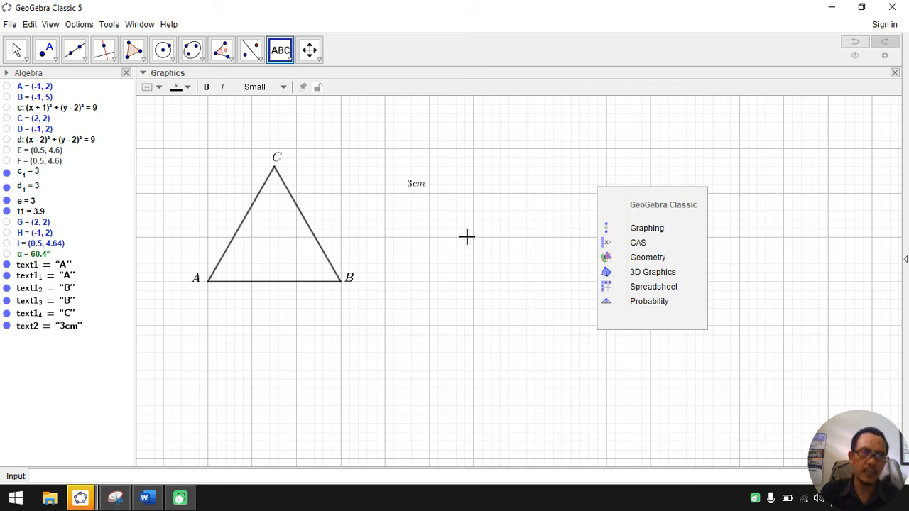
Step: Change the 3cm text's LaTeX content to $3$$cm$ and move it directly below the middle of side AB
right_click(416, 192)
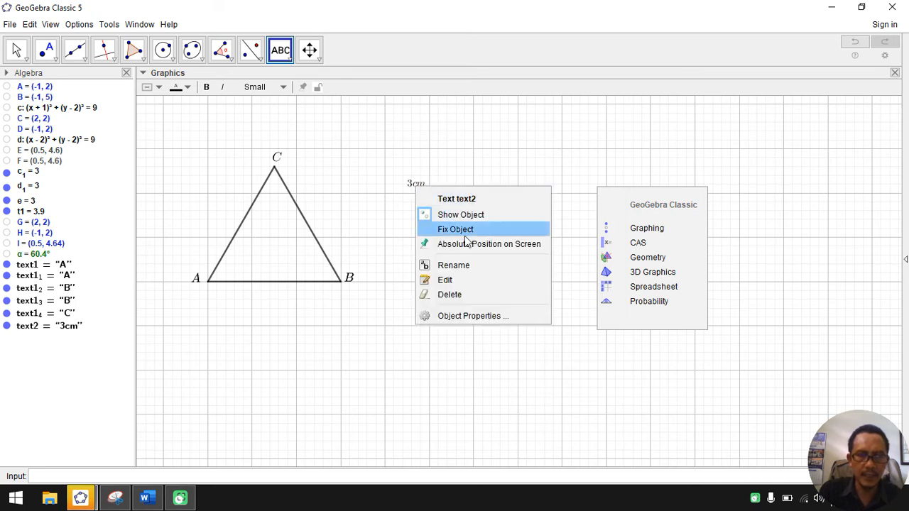
left_click(471, 317)
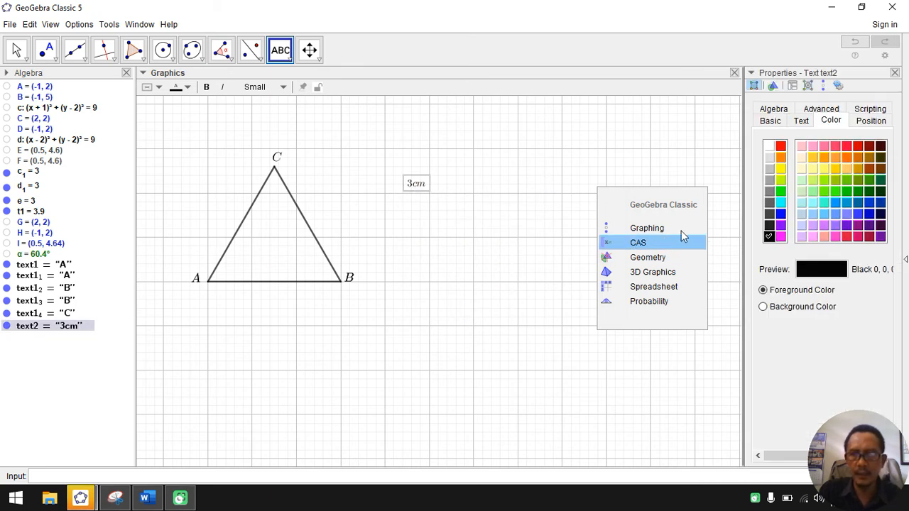
left_click(801, 121)
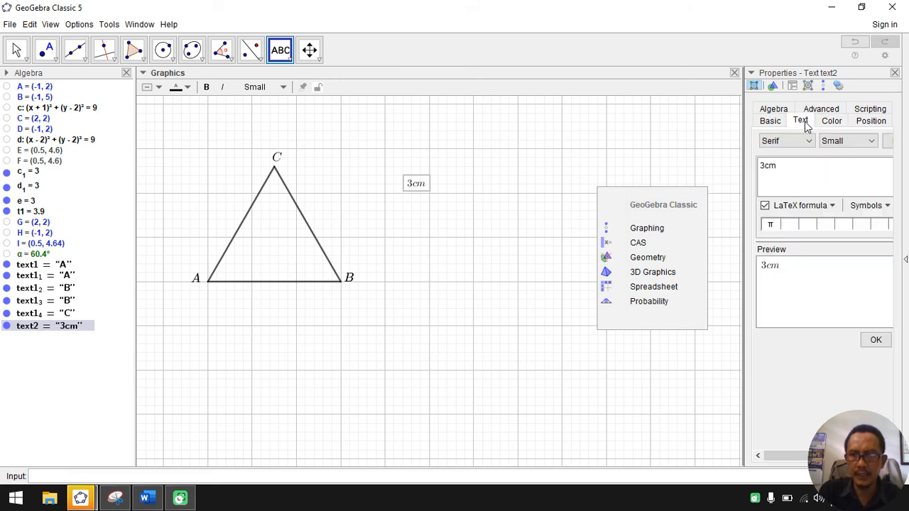
left_click(762, 169)
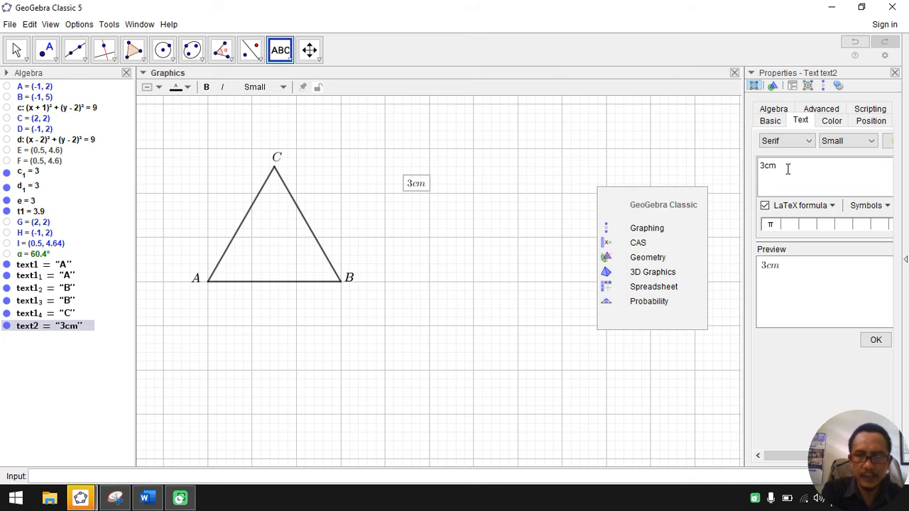
type("$3")
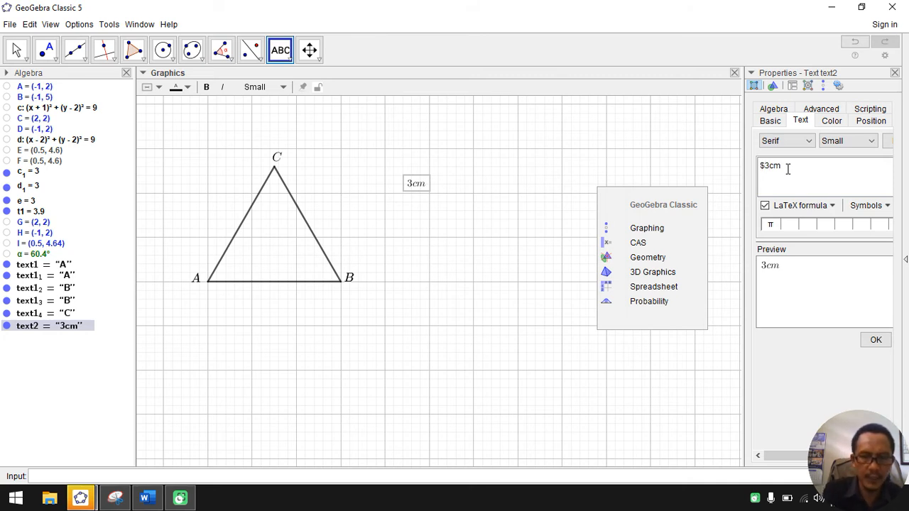
type("$$cm$")
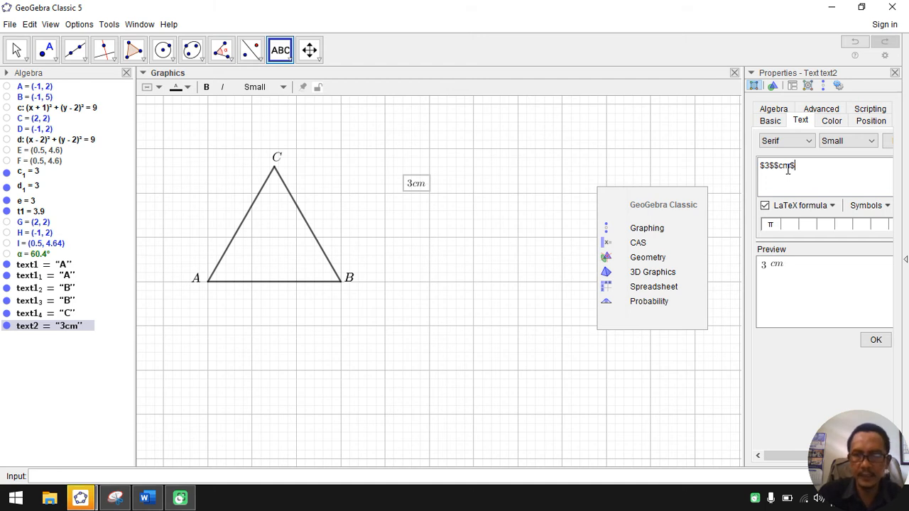
left_click(875, 339)
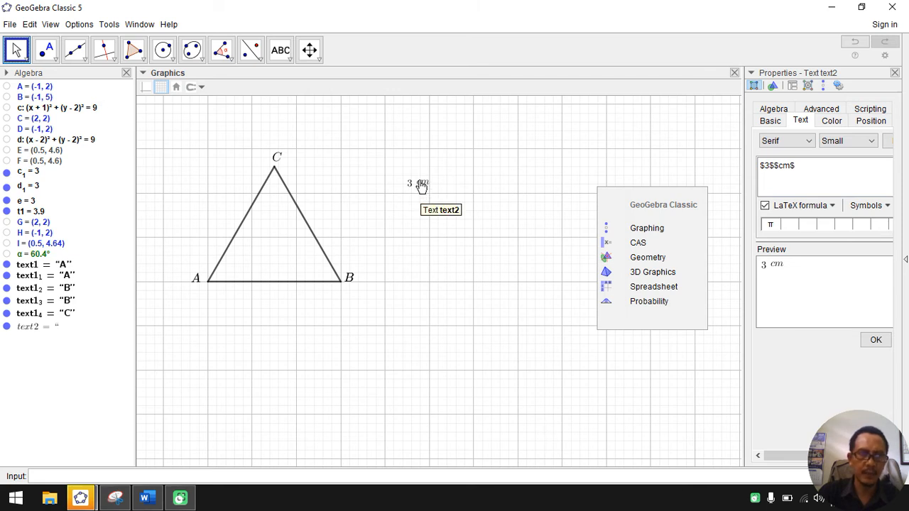
left_click_drag(421, 189, 272, 301)
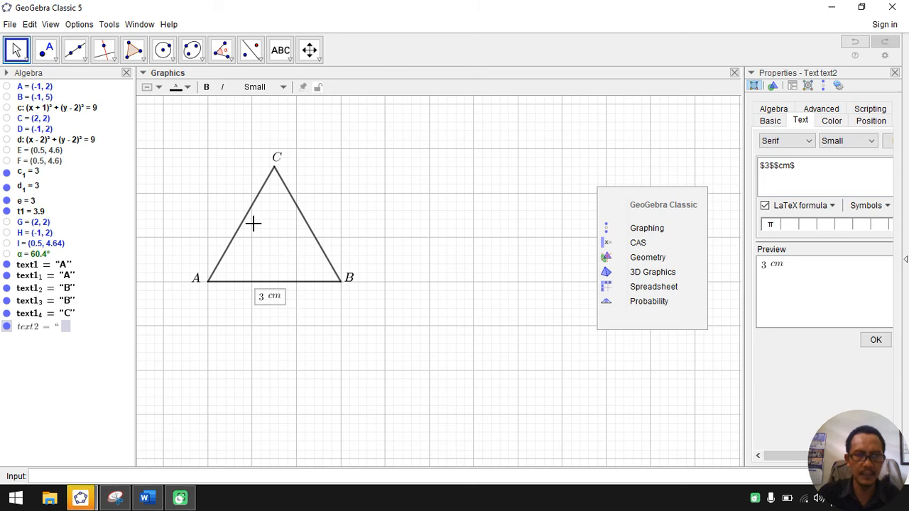
Step: Draw short tick segments about 0.25 units long across the middles of sides BC, AB and AC
left_click(84, 61)
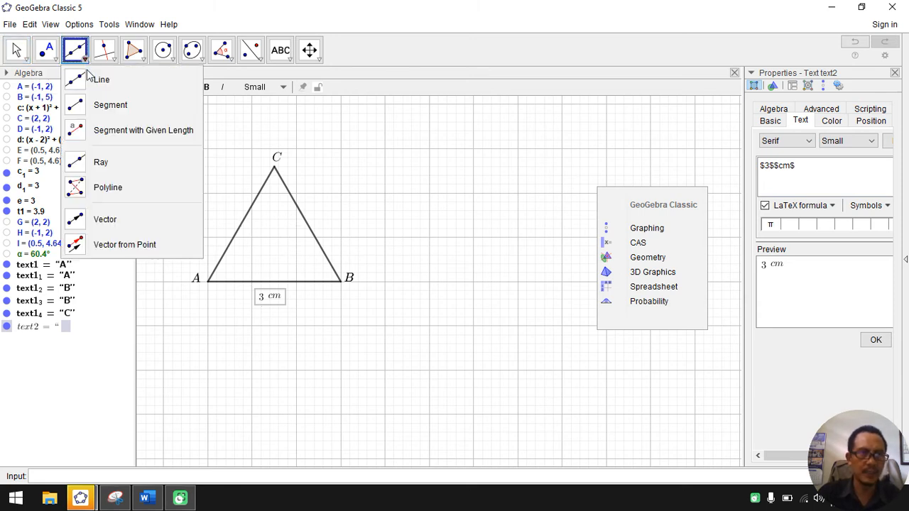
left_click(99, 105)
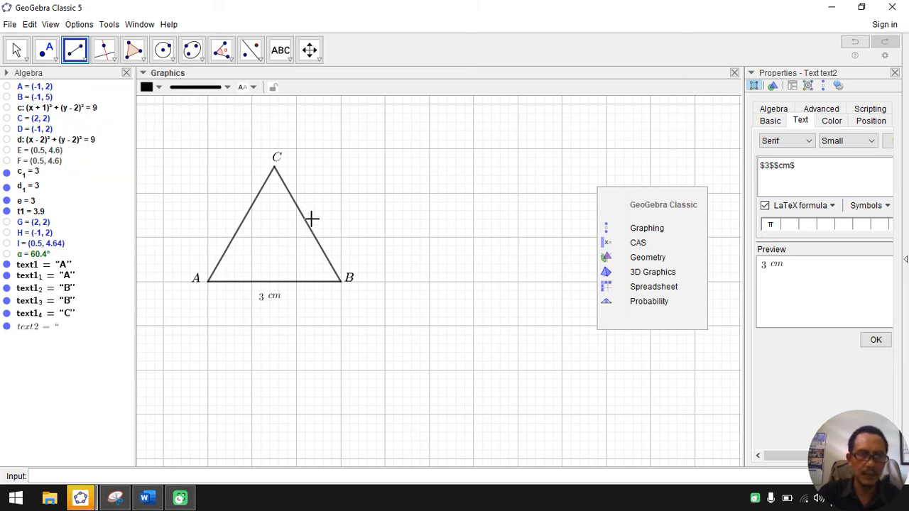
left_click(313, 221)
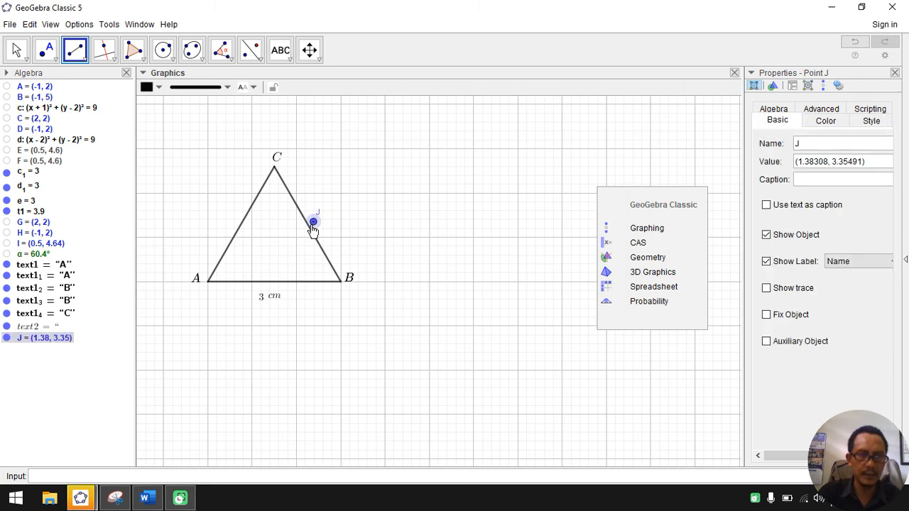
left_click(304, 228)
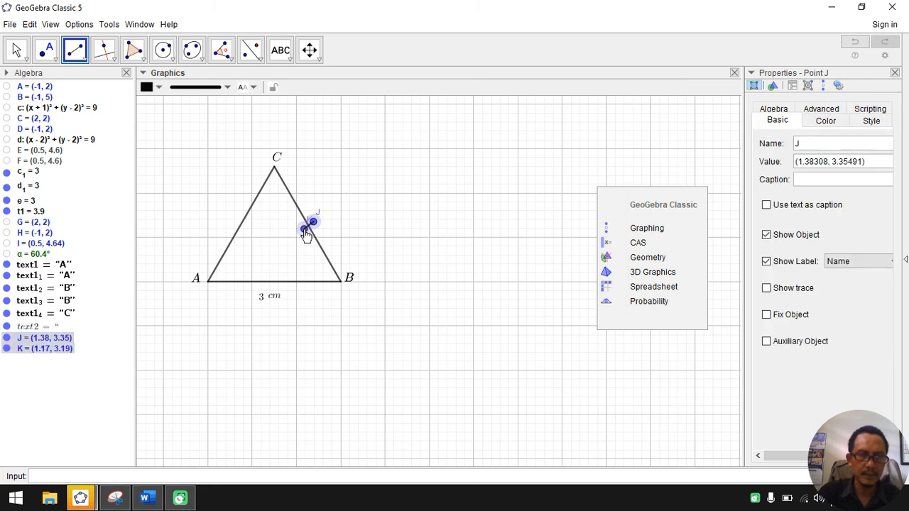
left_click(266, 277)
left_click(267, 287)
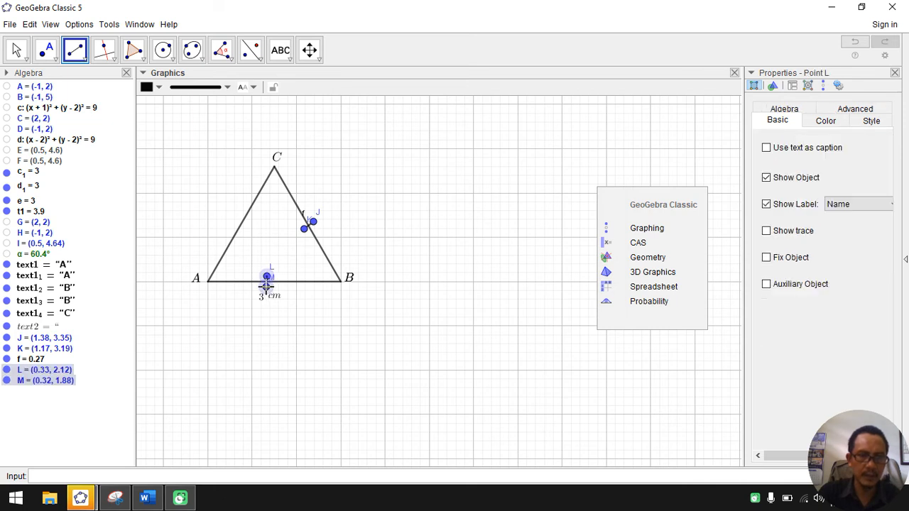
left_click(237, 218)
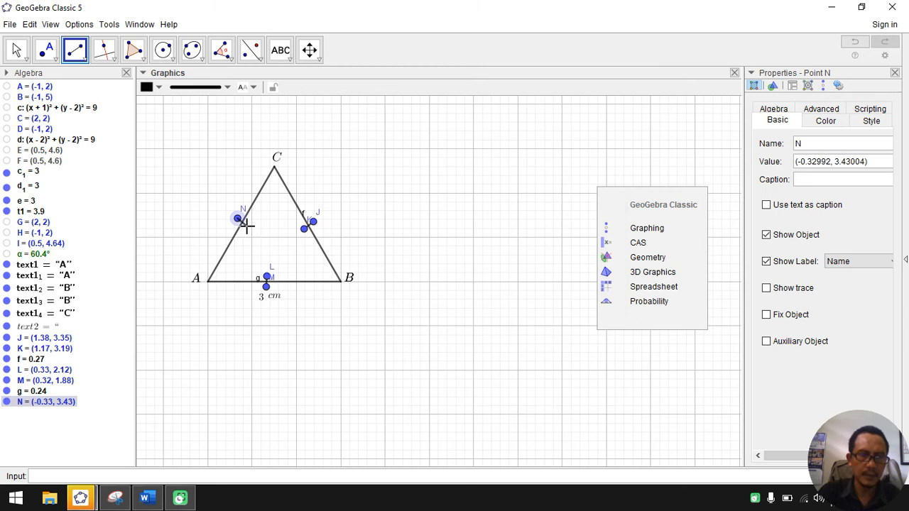
left_click(247, 225)
key("Escape")
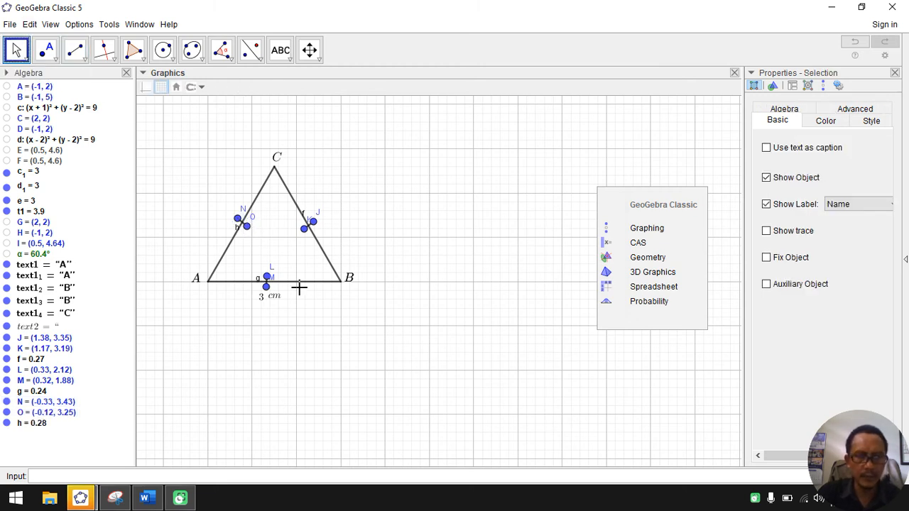
Step: Shorten the tick segments by moving their endpoints, to about 0.16 units on BC, 0.2 on AC and 0.21 on AB
left_click_drag(305, 231, 311, 226)
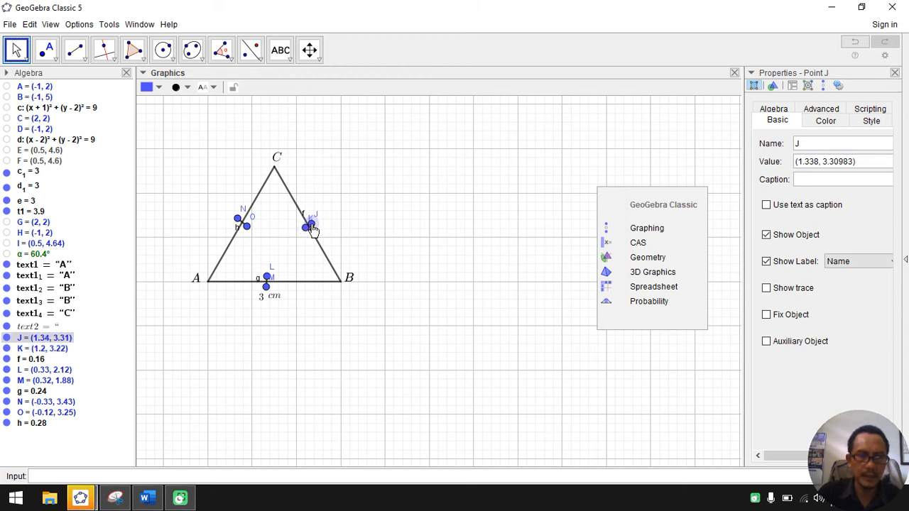
left_click(246, 227)
left_click_drag(246, 228, 240, 221)
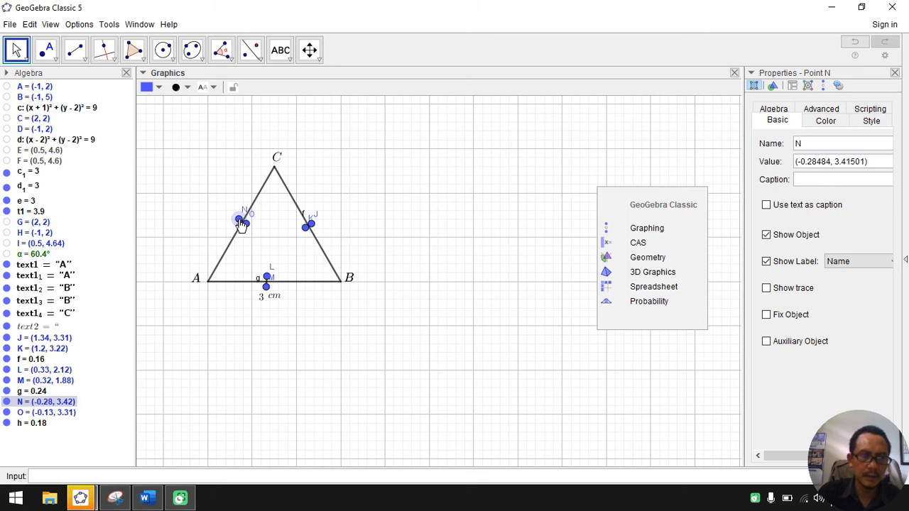
left_click(264, 286)
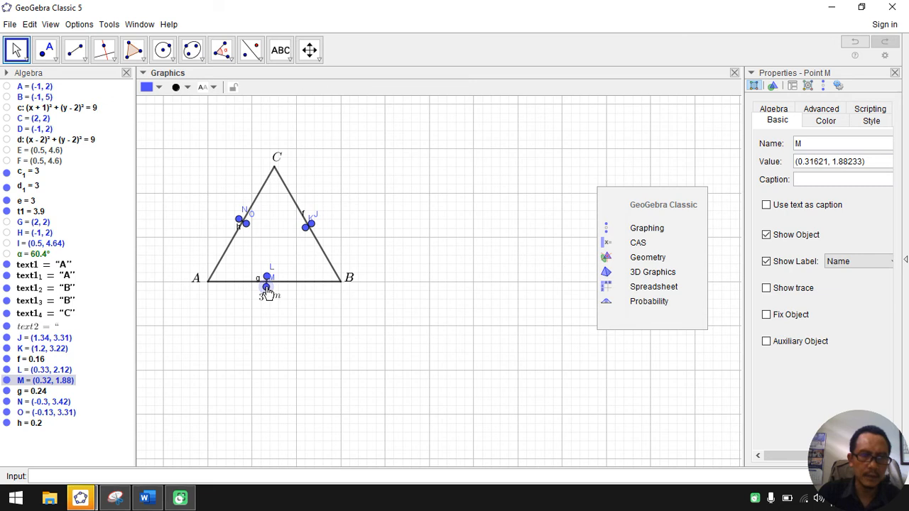
left_click_drag(265, 286, 270, 292)
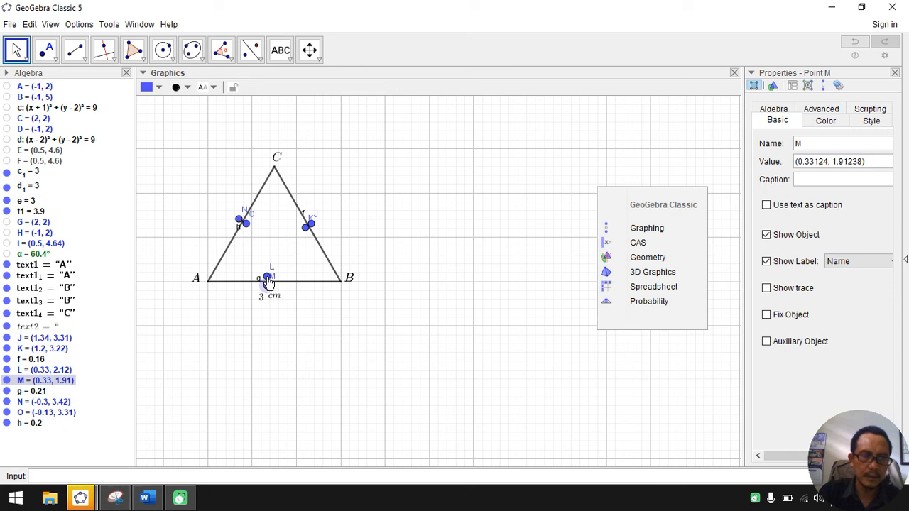
mouse_move(268, 281)
left_mouse_down()
mouse_move(270, 267)
mouse_move(268, 293)
left_mouse_up()
Step: Hide the endpoints of the three tick segments on sides BC, AC and AB
right_click(310, 227)
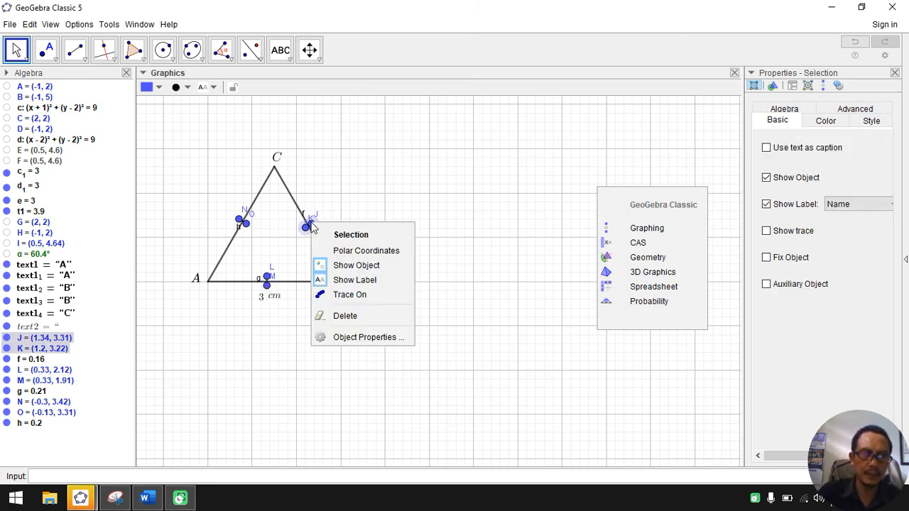
left_click(344, 268)
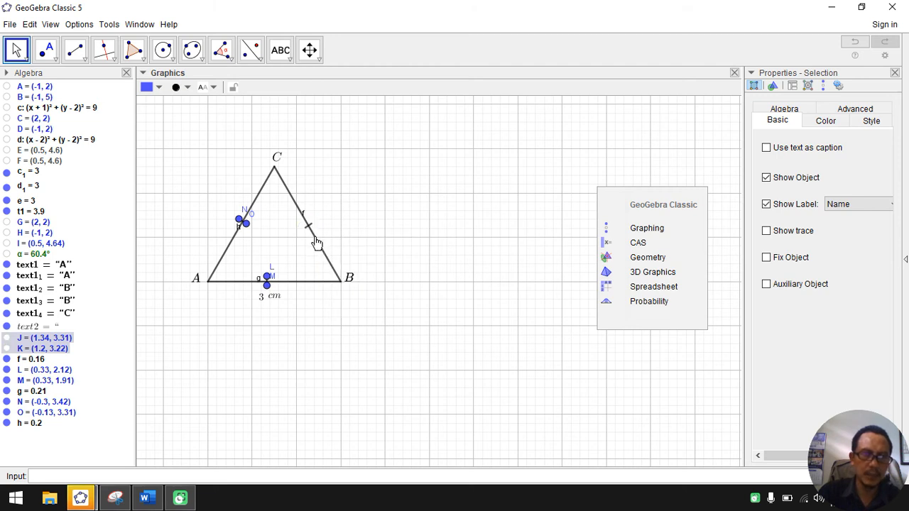
right_click(240, 221)
left_click(275, 259)
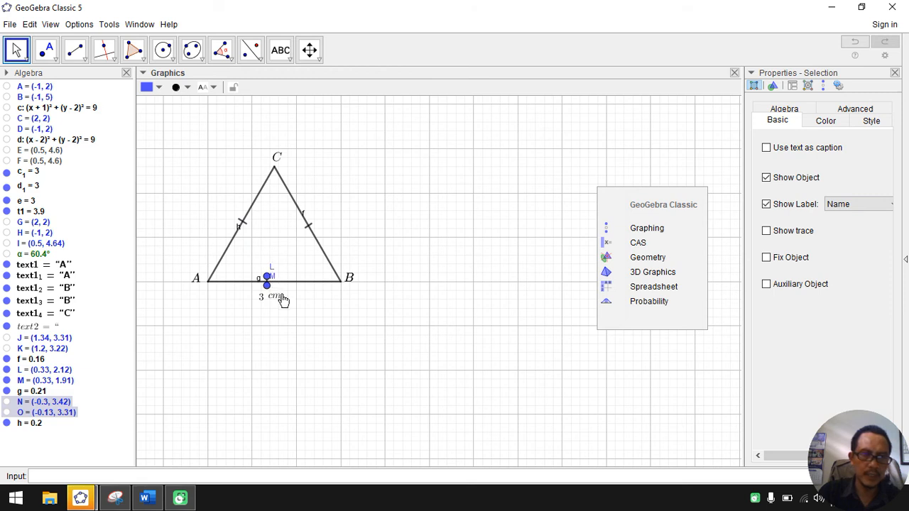
right_click(269, 282)
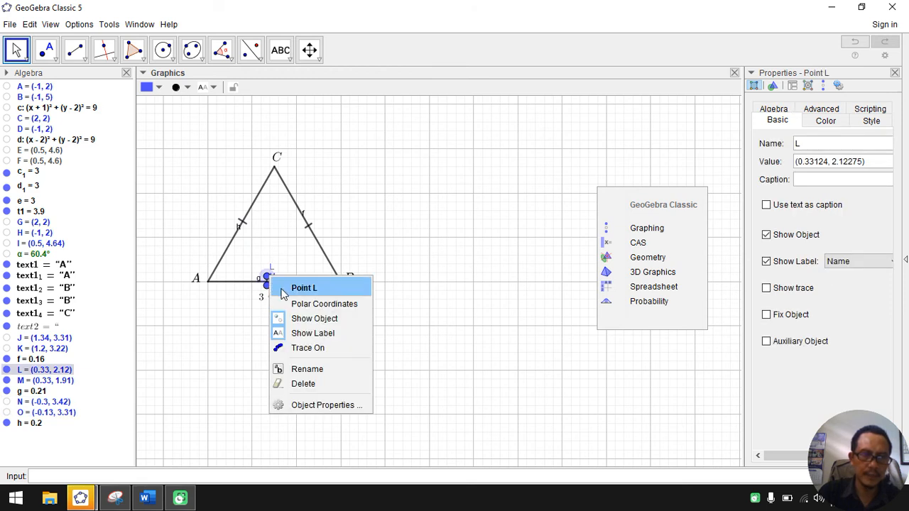
left_click(302, 319)
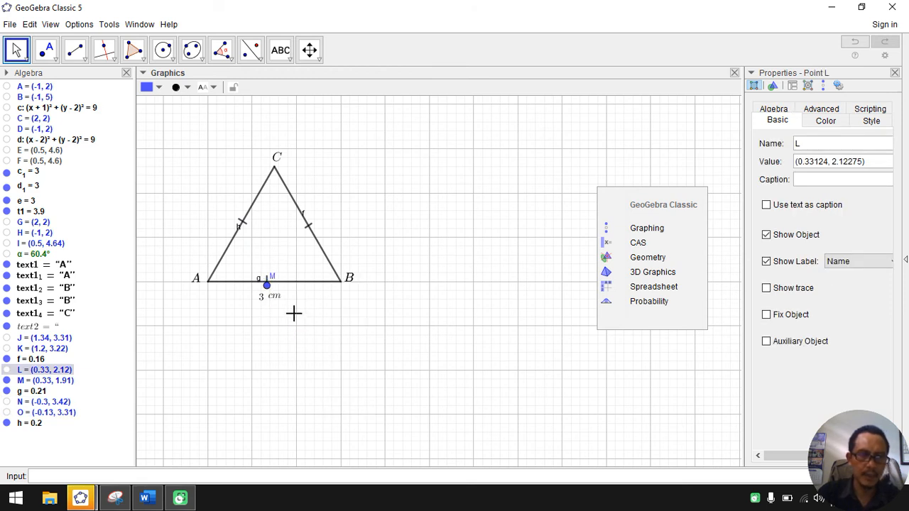
right_click(268, 287)
left_click(298, 326)
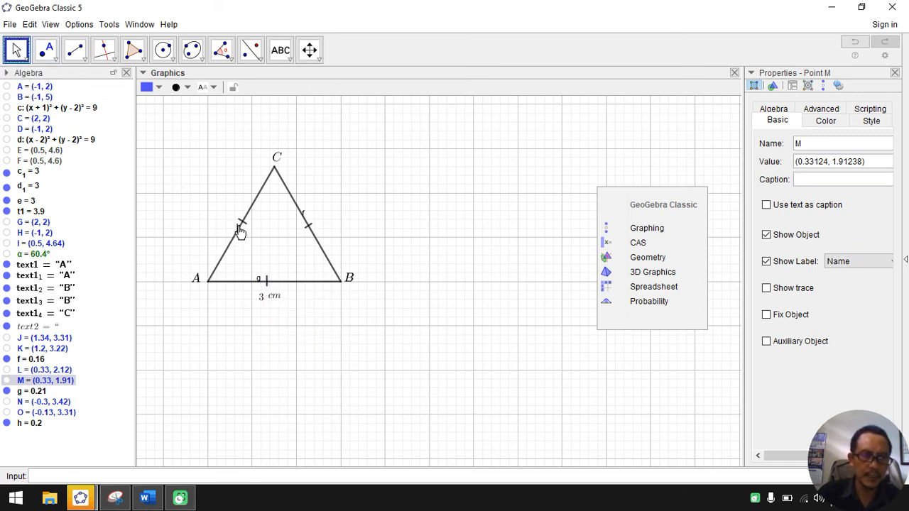
Step: Move the labels h, f and g clear of the three tick segments and turn off their display
left_click_drag(242, 229, 164, 205)
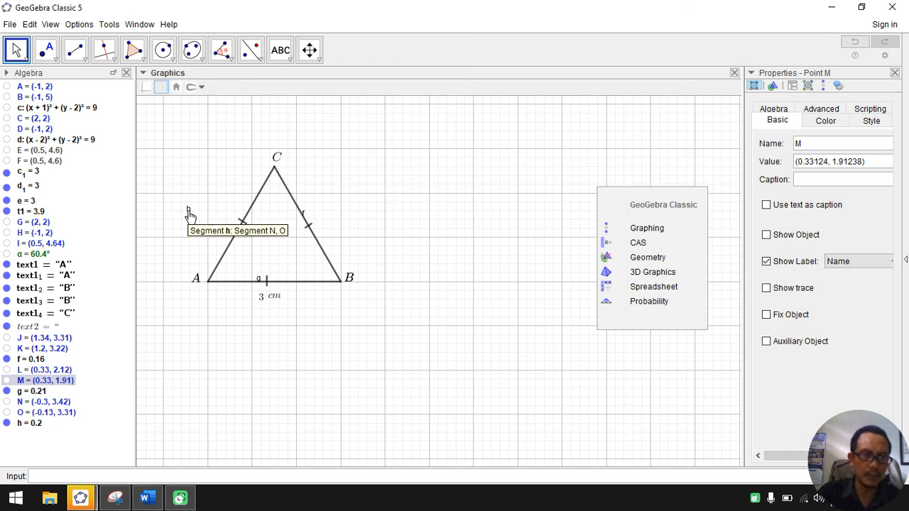
right_click(189, 212)
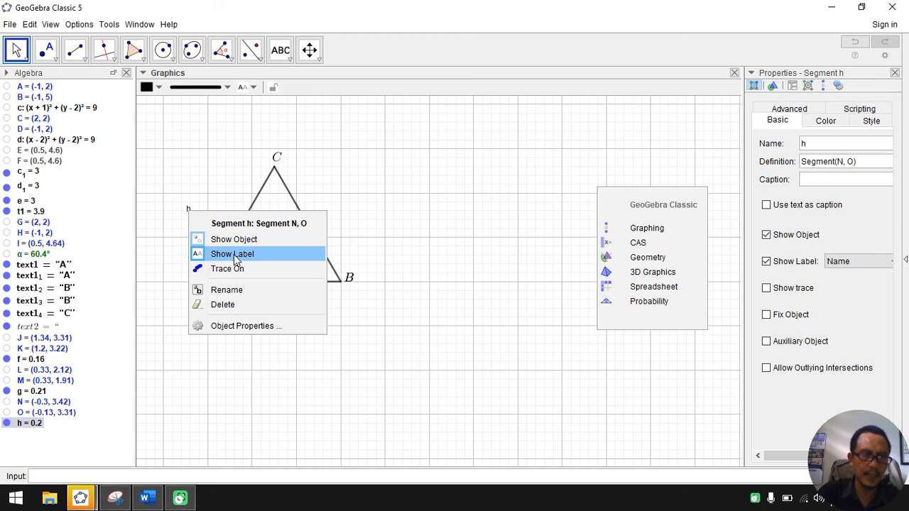
left_click(236, 260)
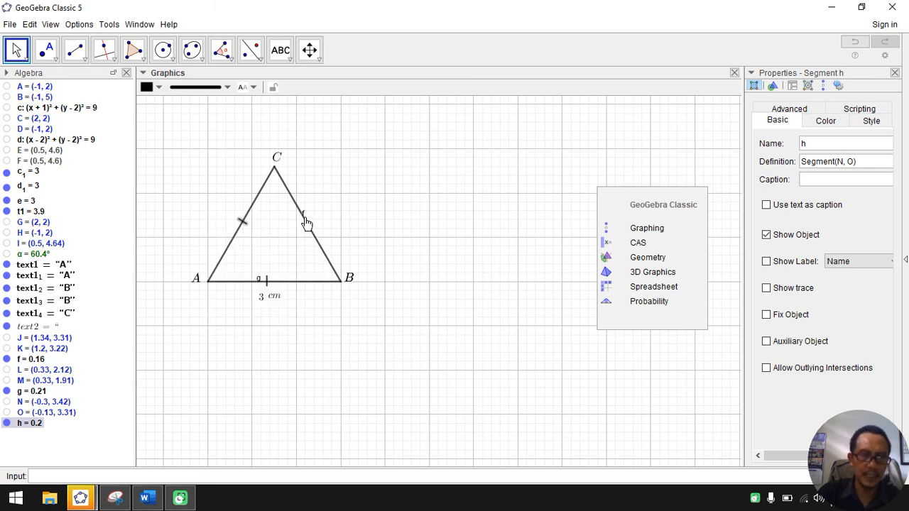
left_click_drag(303, 220, 367, 198)
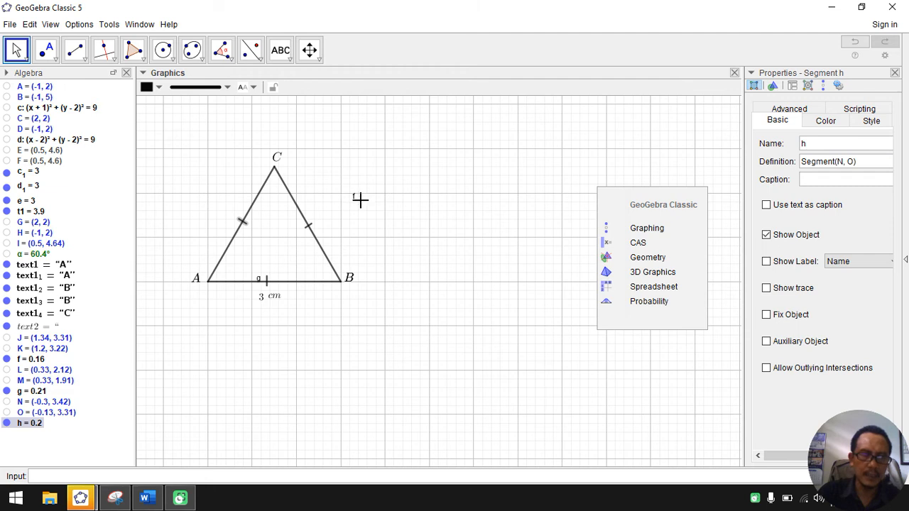
right_click(353, 199)
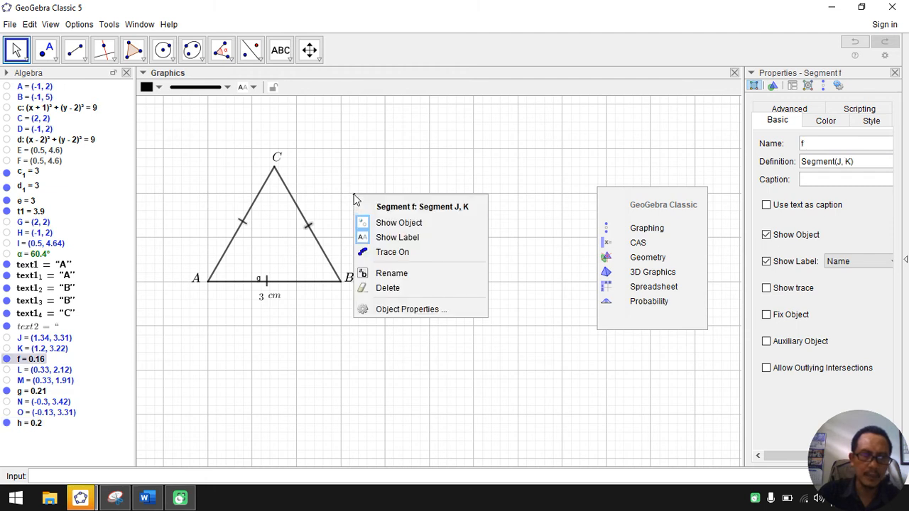
left_click(387, 241)
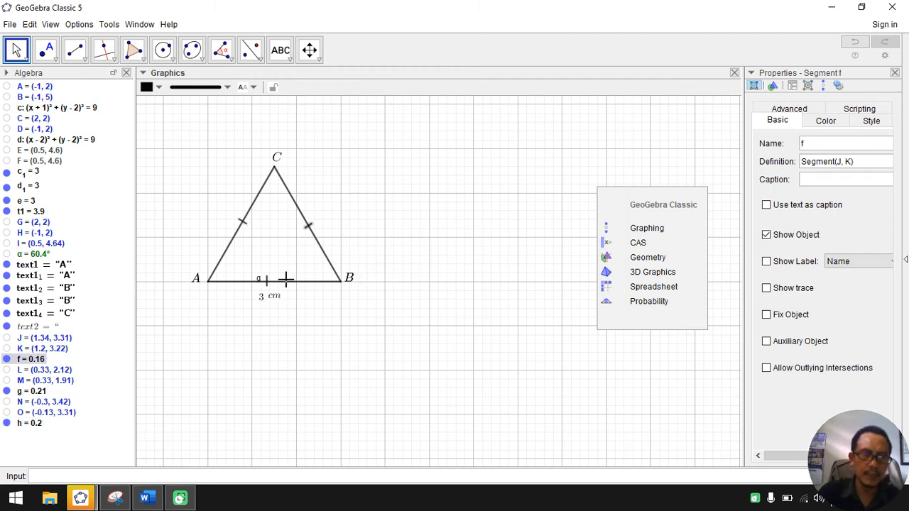
right_click(214, 311)
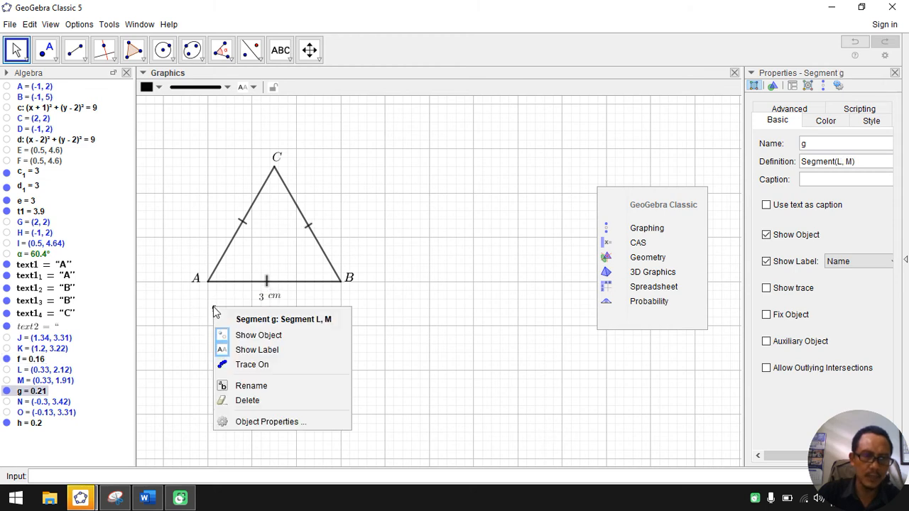
left_click(242, 350)
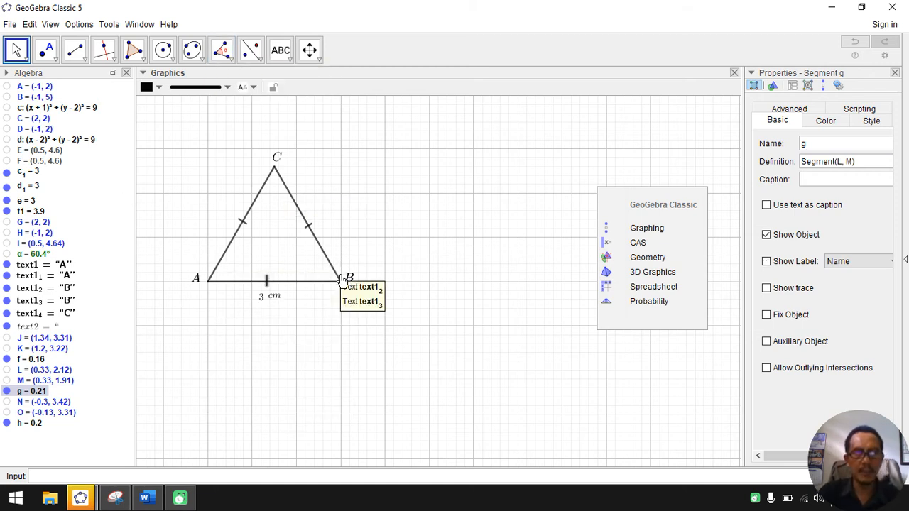
Step: Add the LaTeX caption "$Gambar$$1.1$" centred below the triangle's 3 cm label and close the object properties
left_click(281, 50)
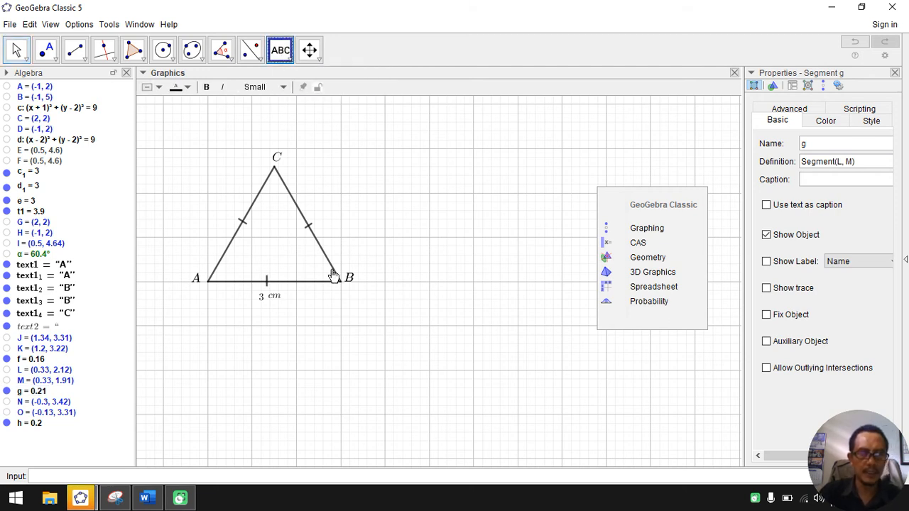
left_click(440, 197)
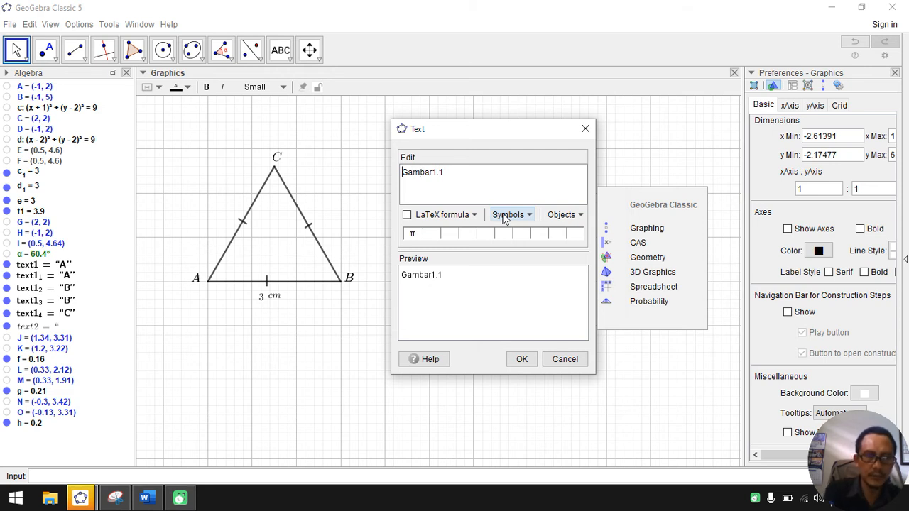
type("$")
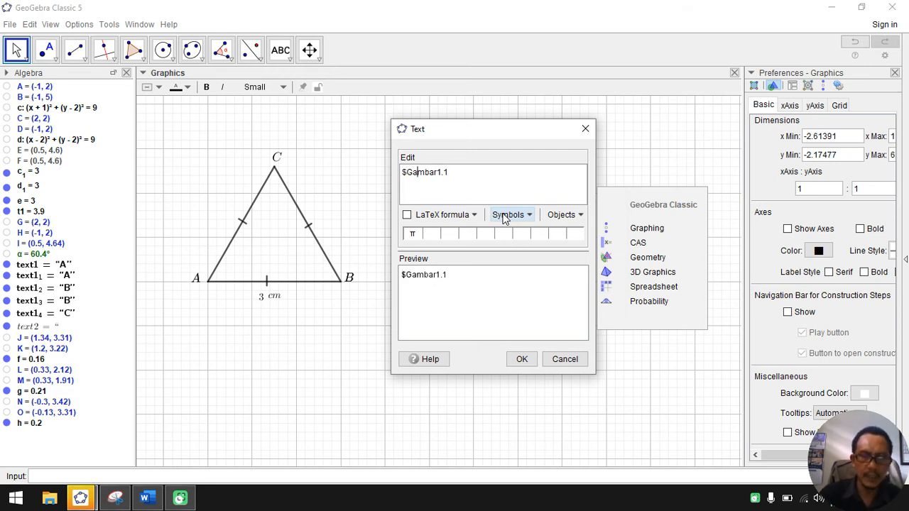
type("$$")
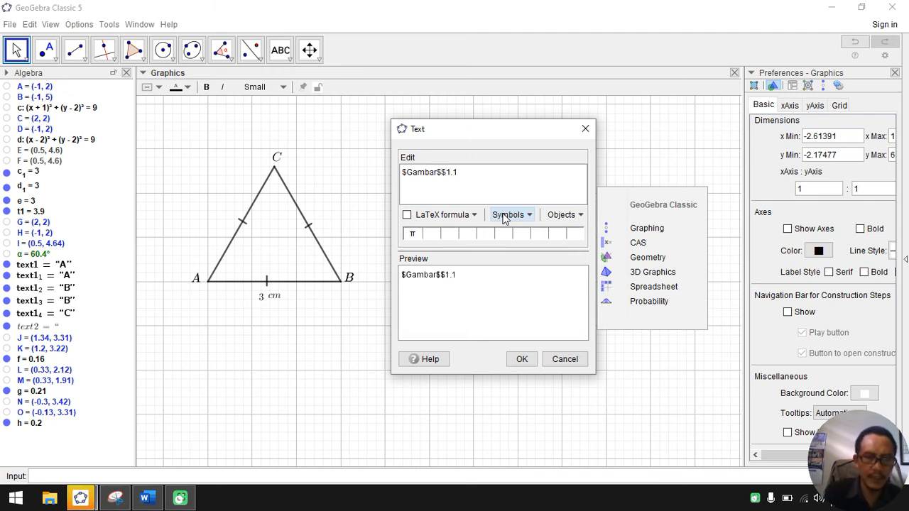
left_click(407, 216)
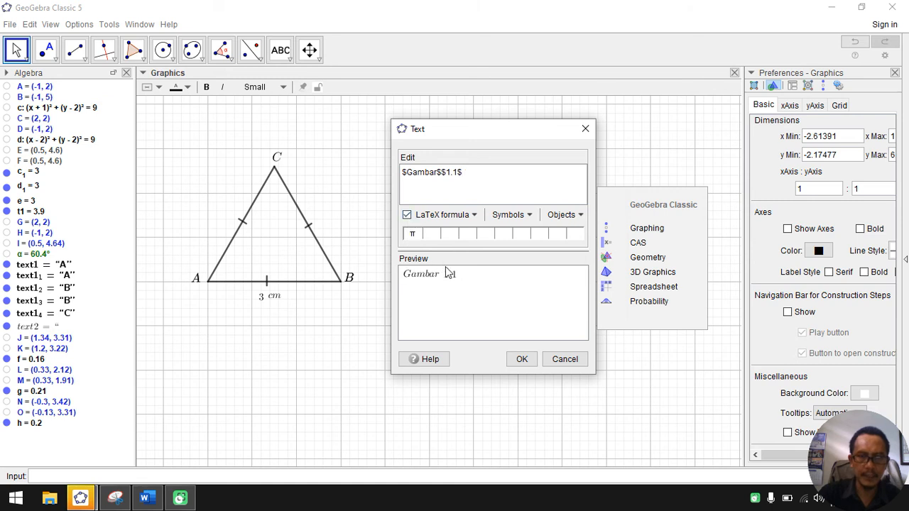
left_click(521, 360)
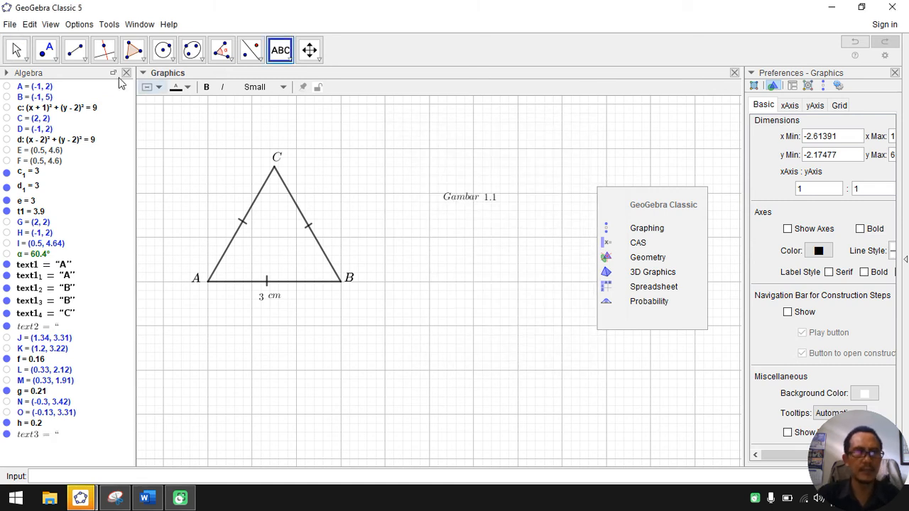
left_click(23, 48)
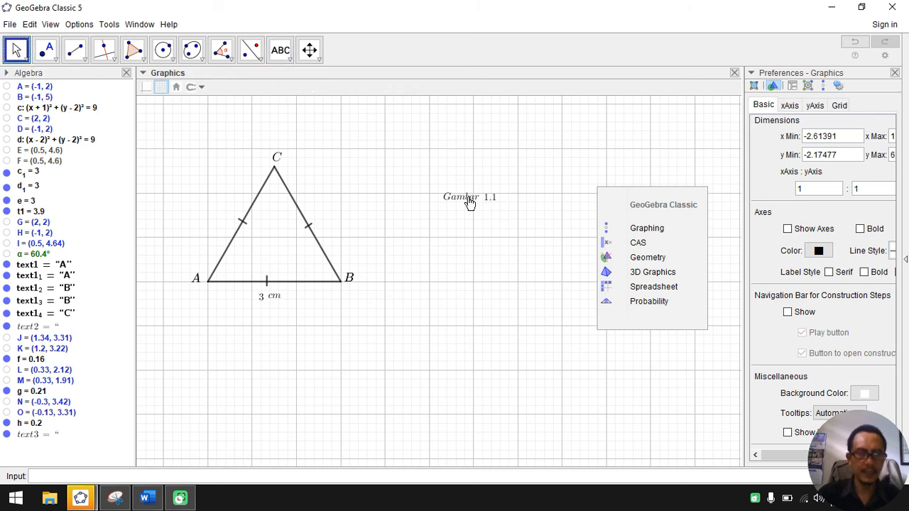
left_click_drag(469, 202, 272, 326)
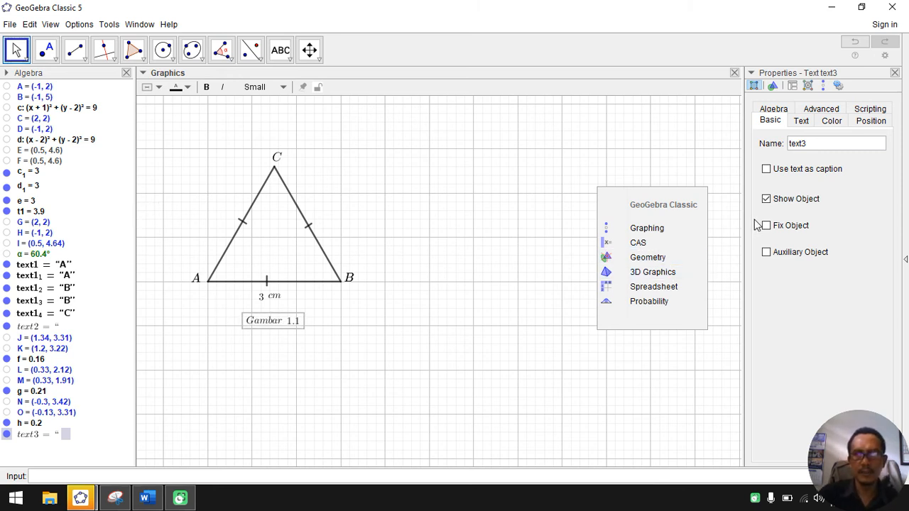
left_click(895, 73)
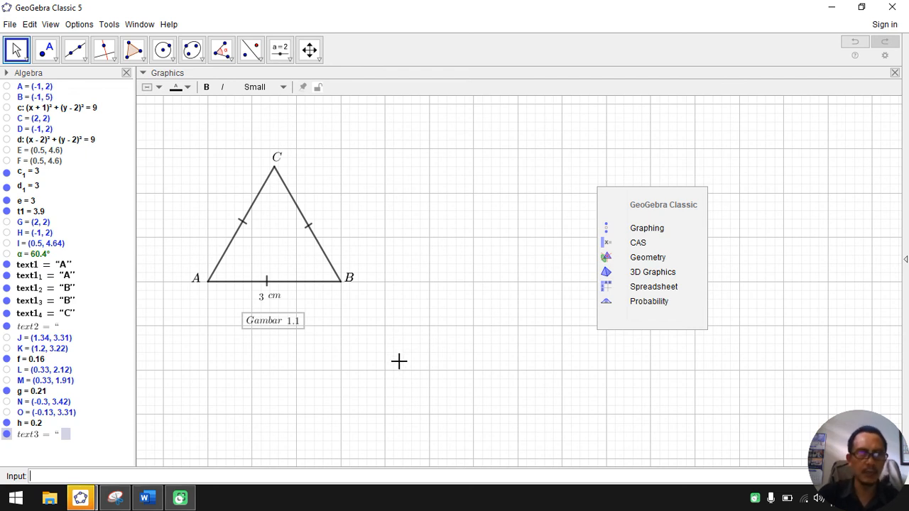
left_click(143, 73)
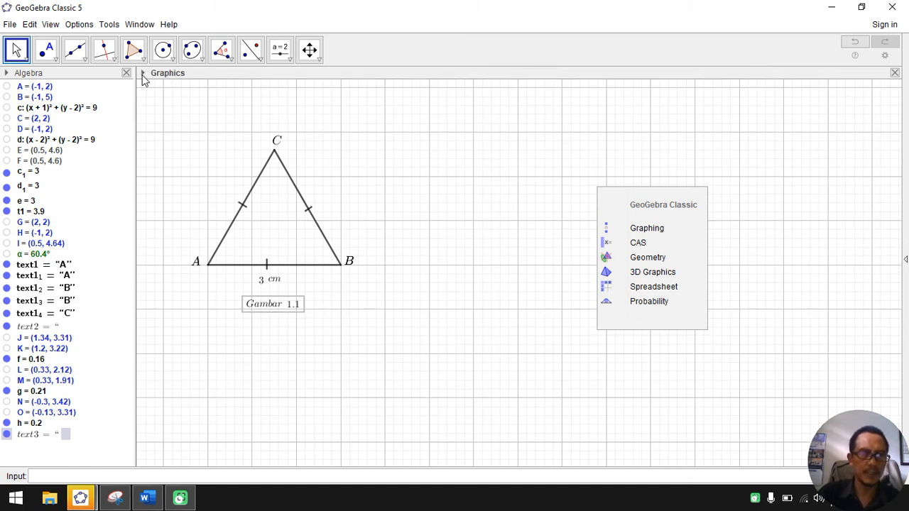
left_click(143, 74)
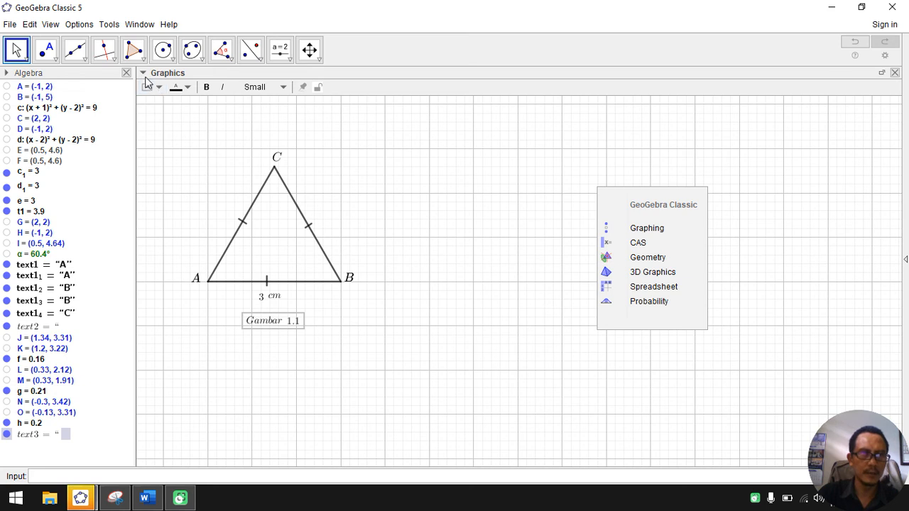
left_click(144, 74)
left_click(144, 74)
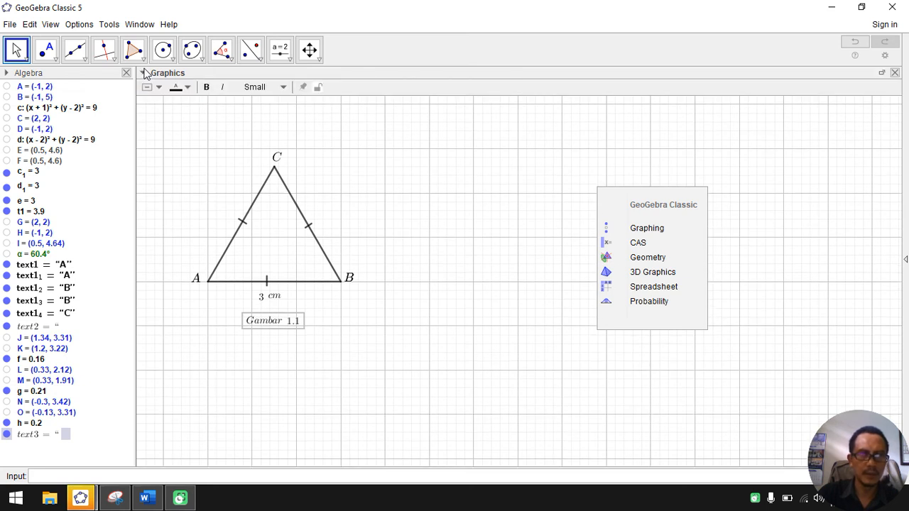
left_click(283, 88)
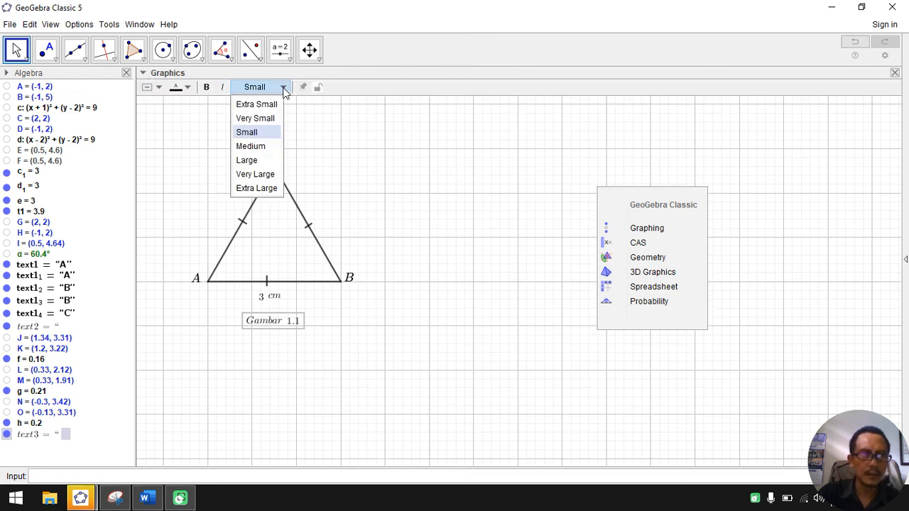
left_click(283, 90)
left_click(161, 87)
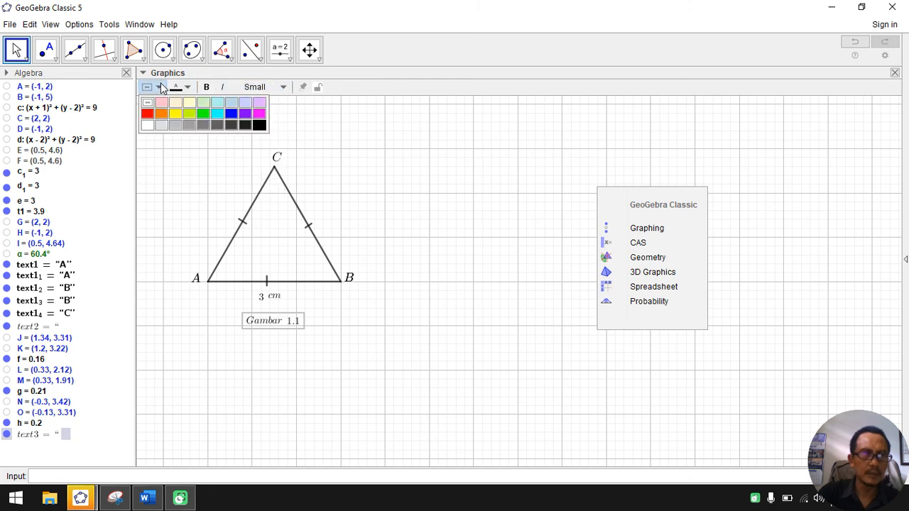
left_click(160, 85)
left_click(189, 89)
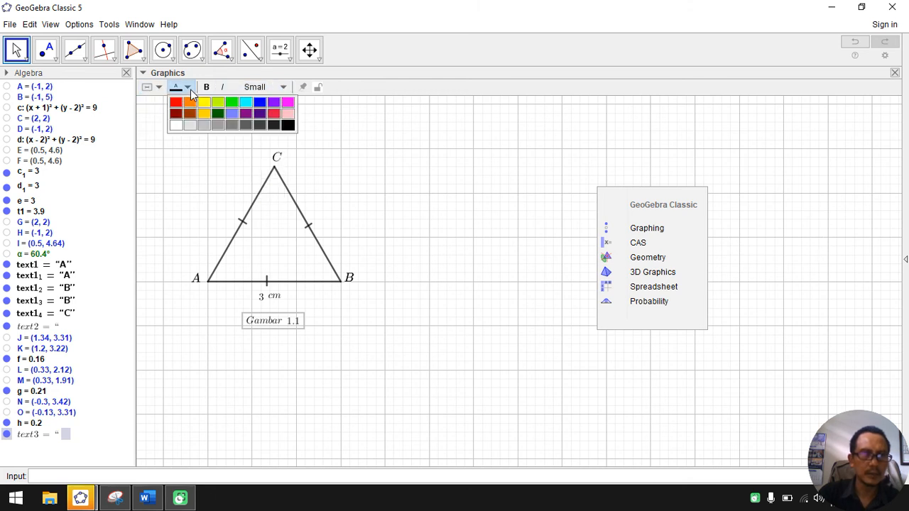
left_click(189, 89)
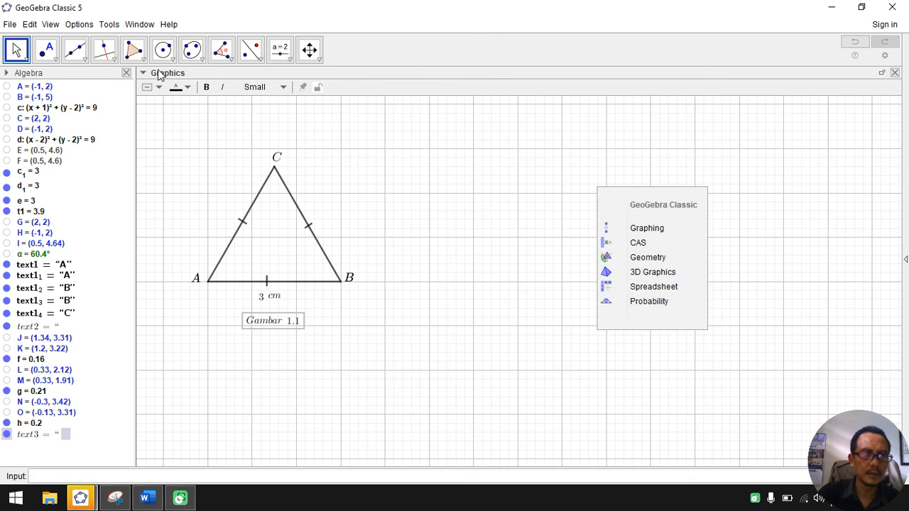
Step: Close the Algebra view so the Graphics view fills the window, and deselect the caption
double_click(159, 74)
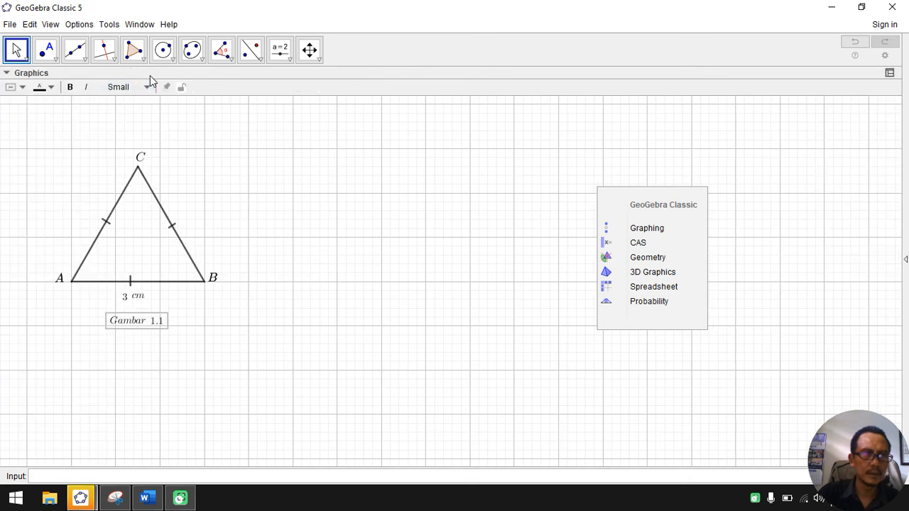
left_click(7, 74)
left_click(7, 74)
left_click(7, 74)
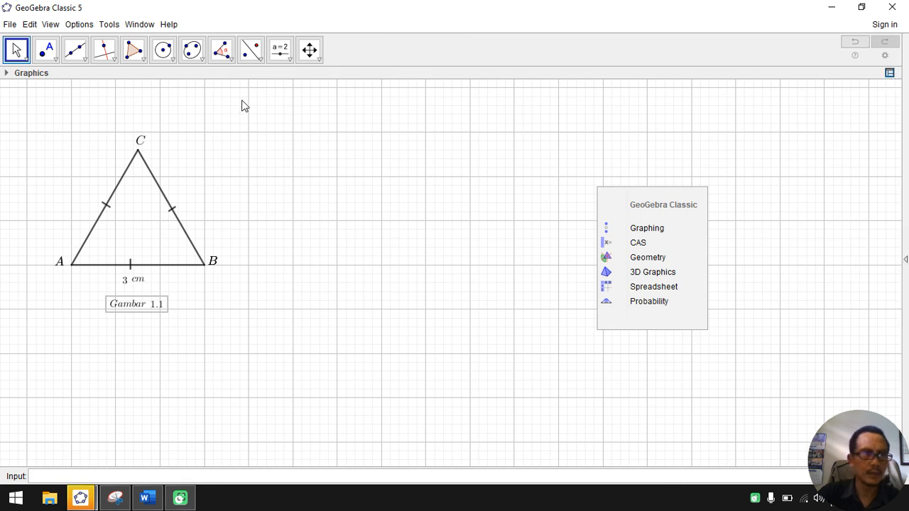
left_click(6, 74)
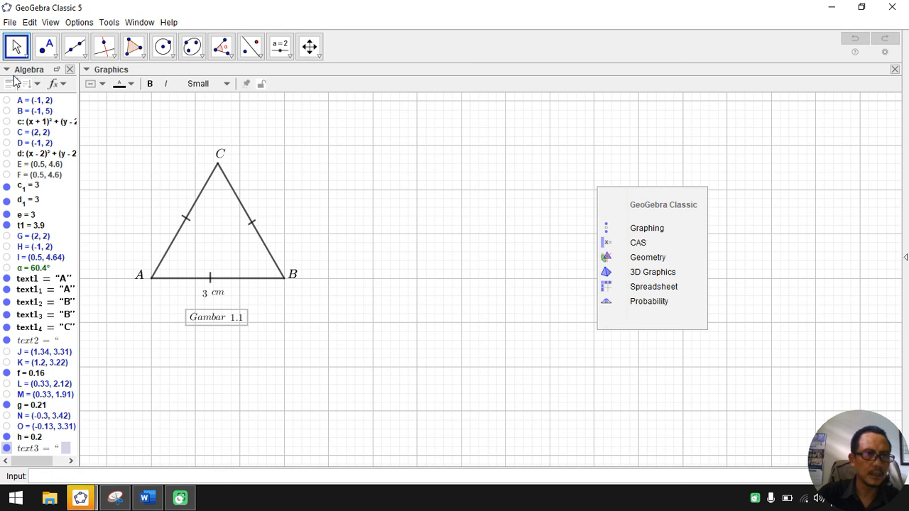
left_click(69, 69)
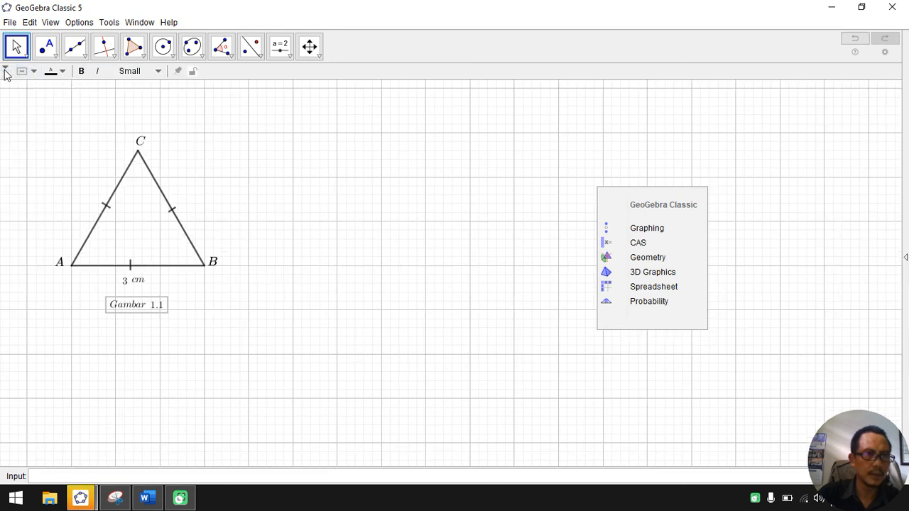
left_click(5, 71)
left_click(5, 68)
left_click(253, 172)
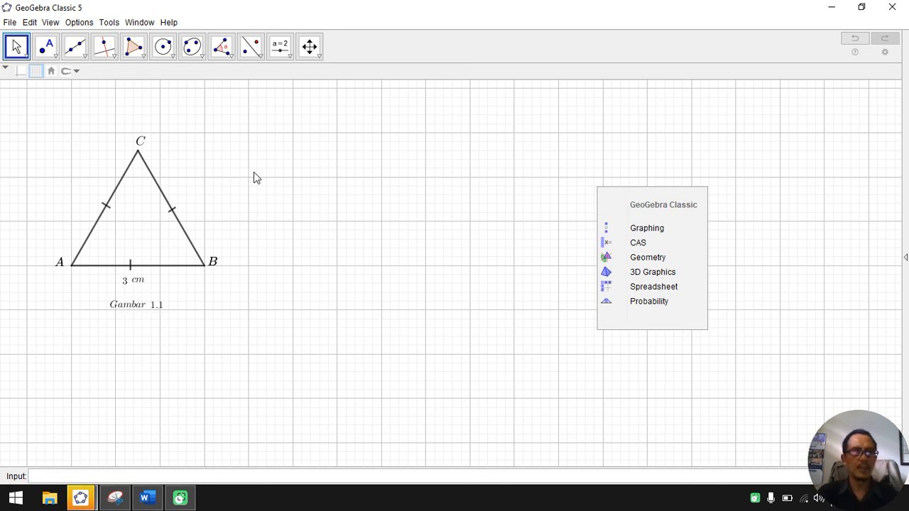
left_click(44, 22)
left_click(57, 23)
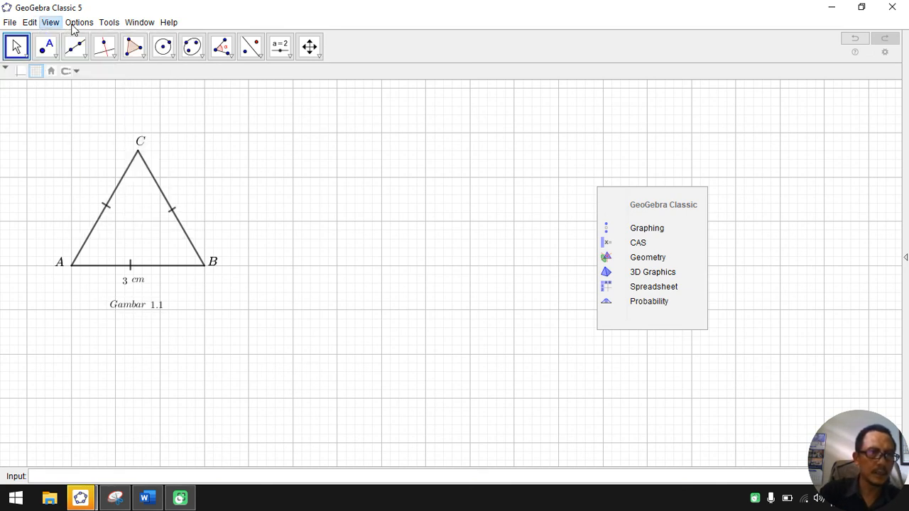
left_click(76, 24)
mouse_move(27, 23)
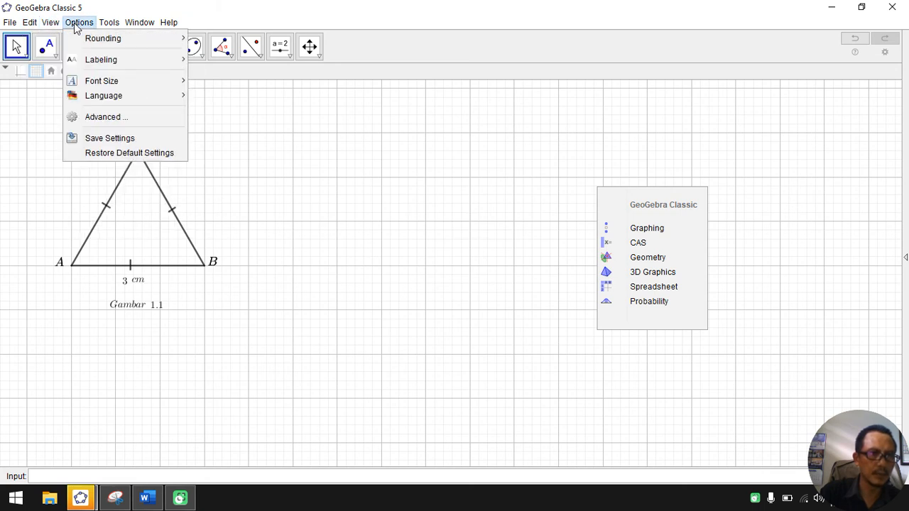
mouse_move(138, 26)
left_click(110, 26)
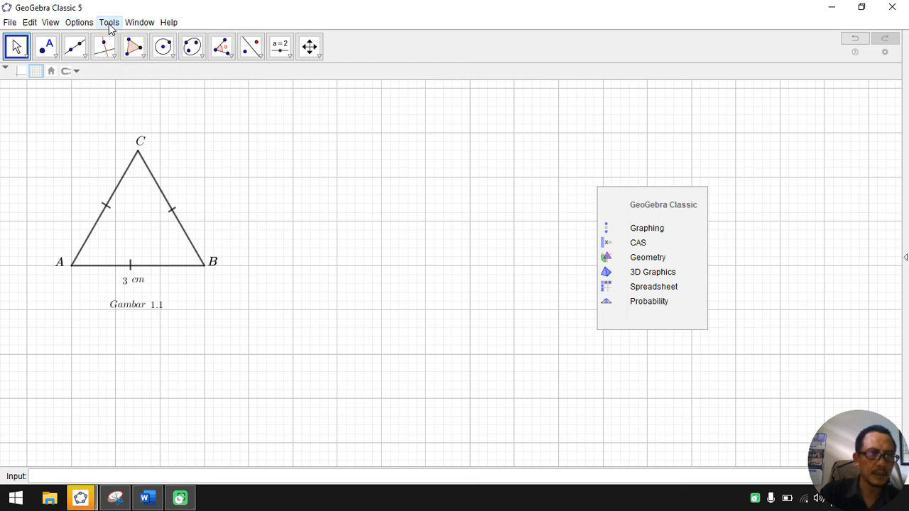
left_click(84, 27)
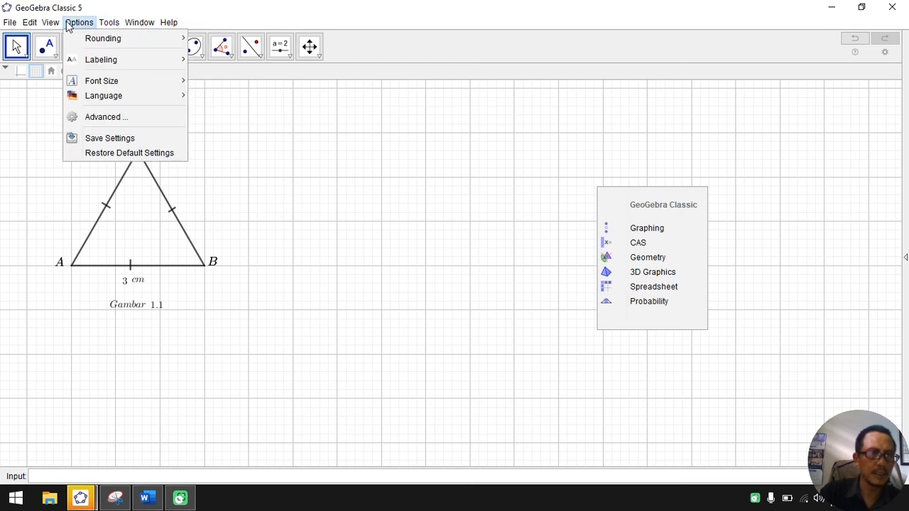
left_click(51, 26)
left_click(30, 25)
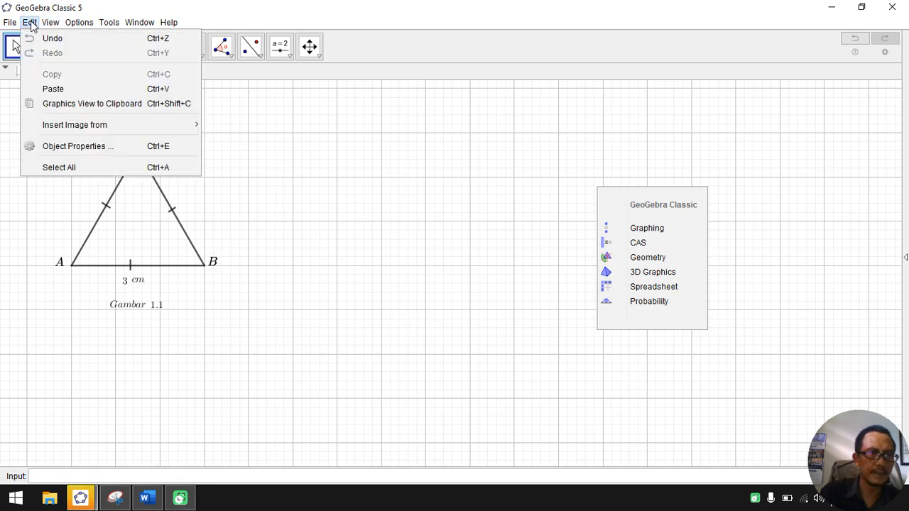
left_click(13, 24)
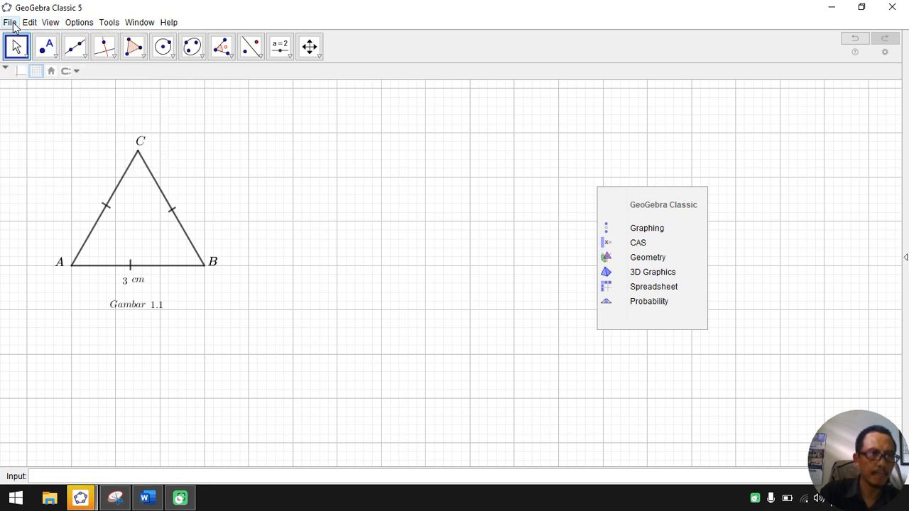
Step: Hide the grid and export the graphics view to the clipboard
left_click(36, 72)
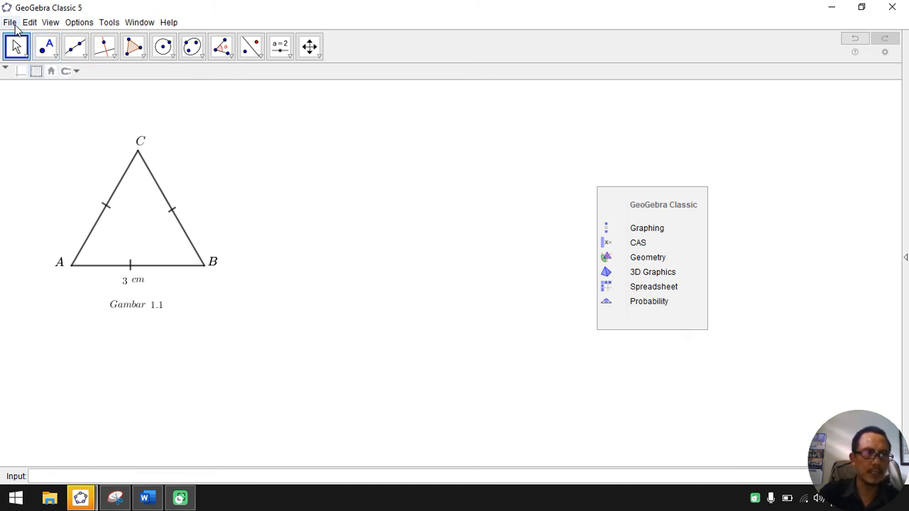
left_click(11, 23)
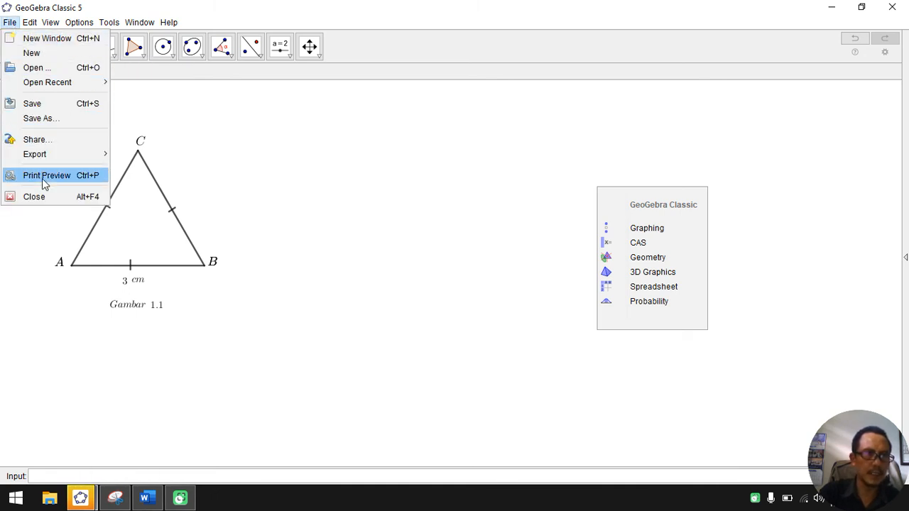
mouse_move(82, 164)
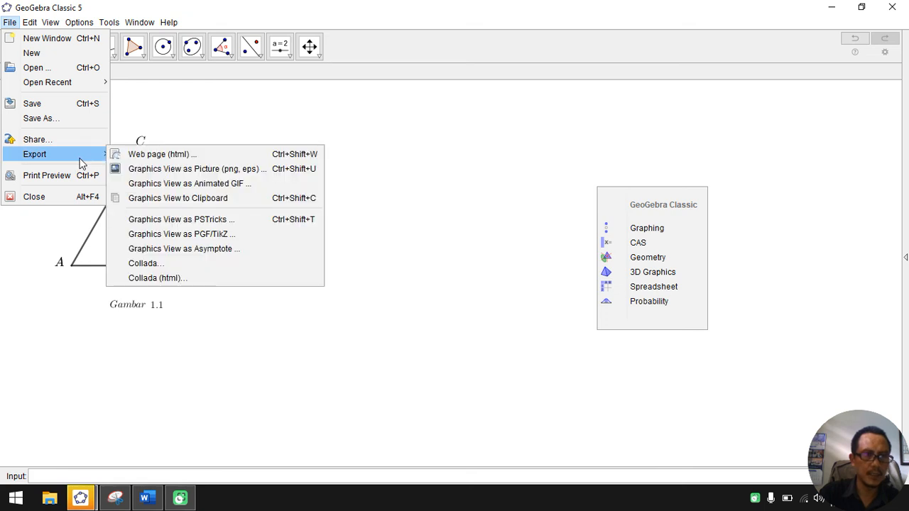
left_click(168, 199)
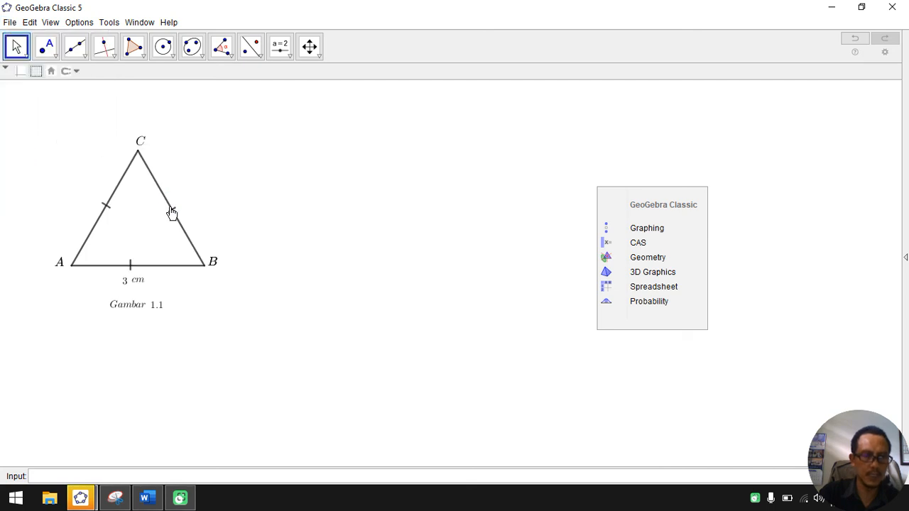
Step: Switch to the blank Word document, paste the triangle picture and scale it down to about half its size
left_click(162, 497)
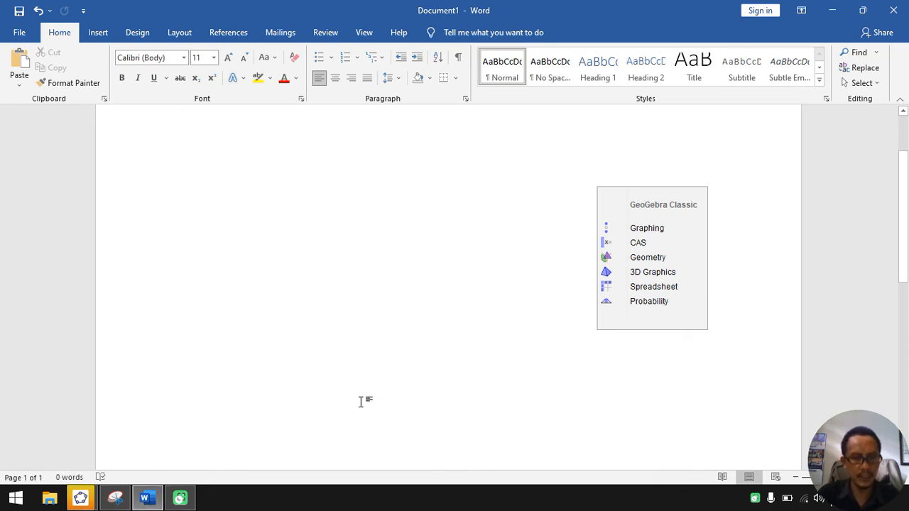
key("ctrl+v")
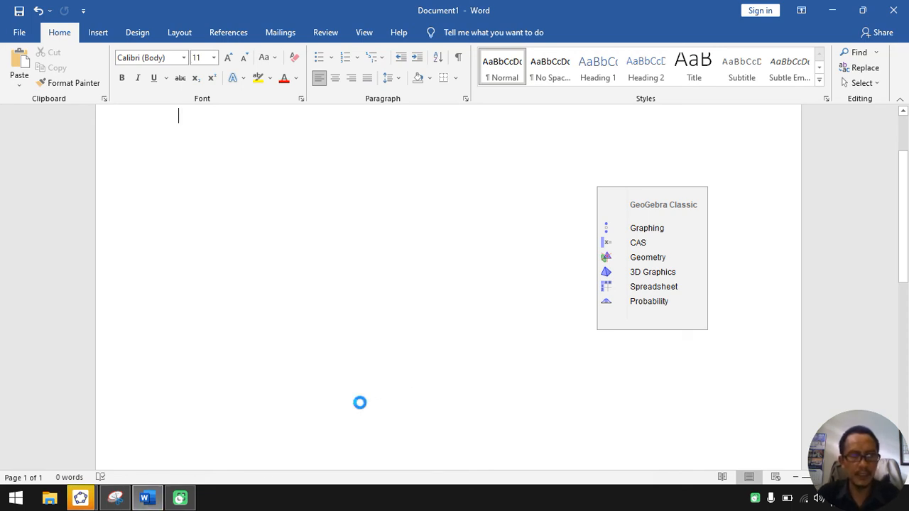
left_click(274, 219)
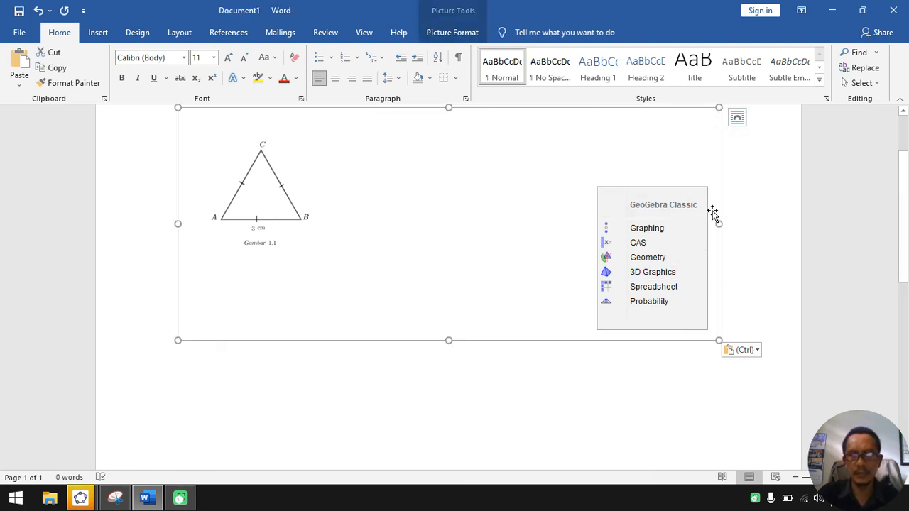
left_click_drag(720, 343, 282, 218)
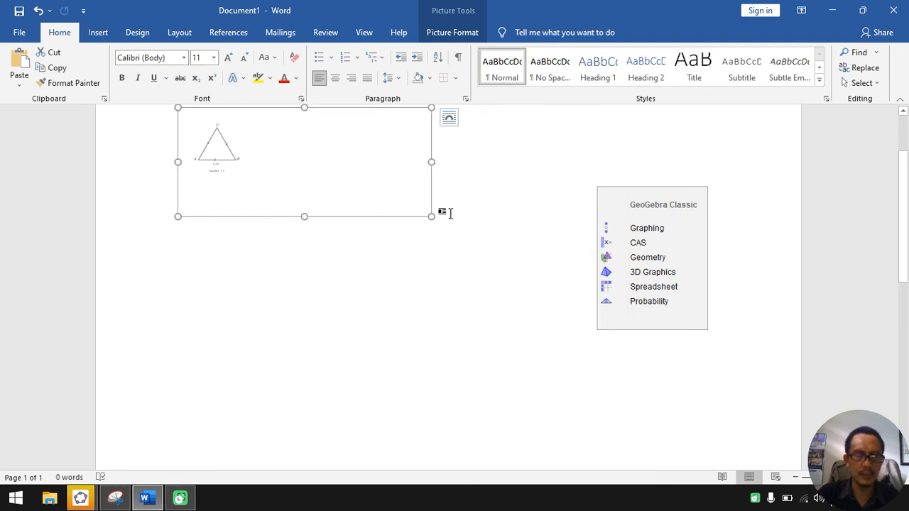
Step: Delete the pasted triangle picture from the document and switch back to the GeoGebra window containing the triangle
left_click_drag(431, 215, 665, 394)
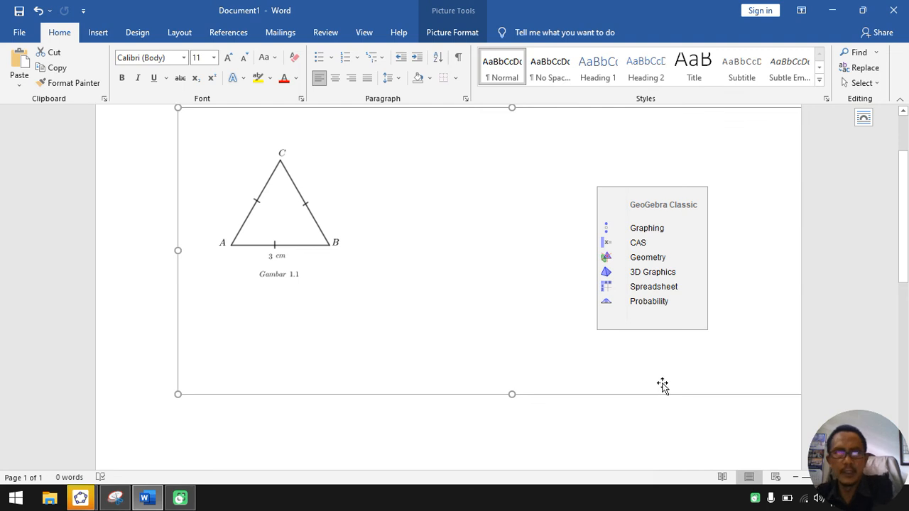
key("Delete")
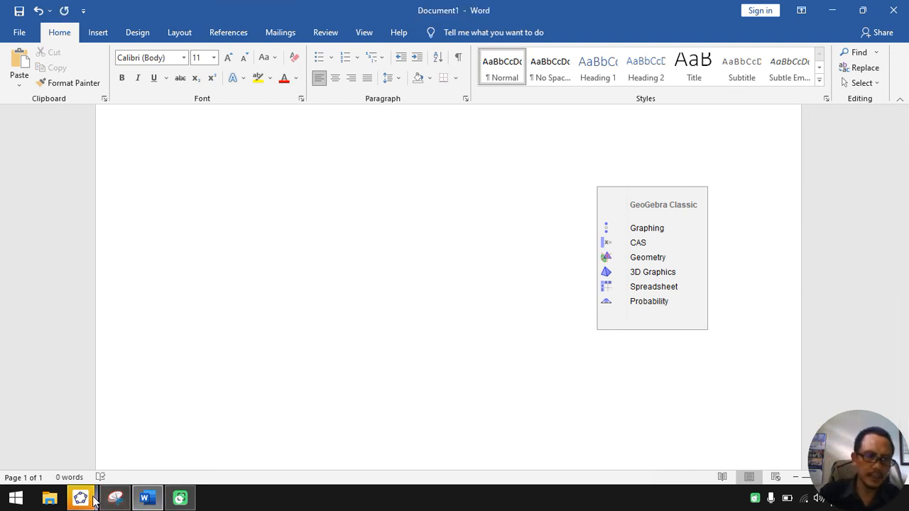
mouse_move(81, 498)
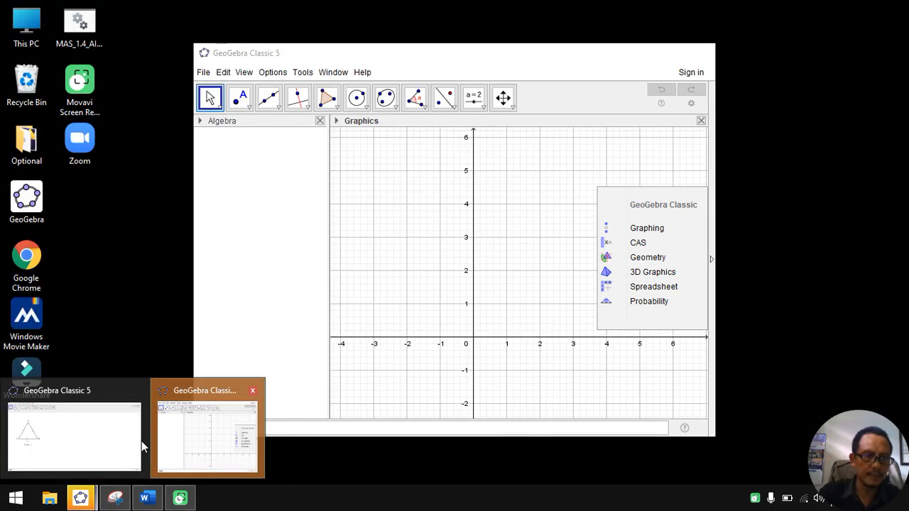
left_click(142, 441)
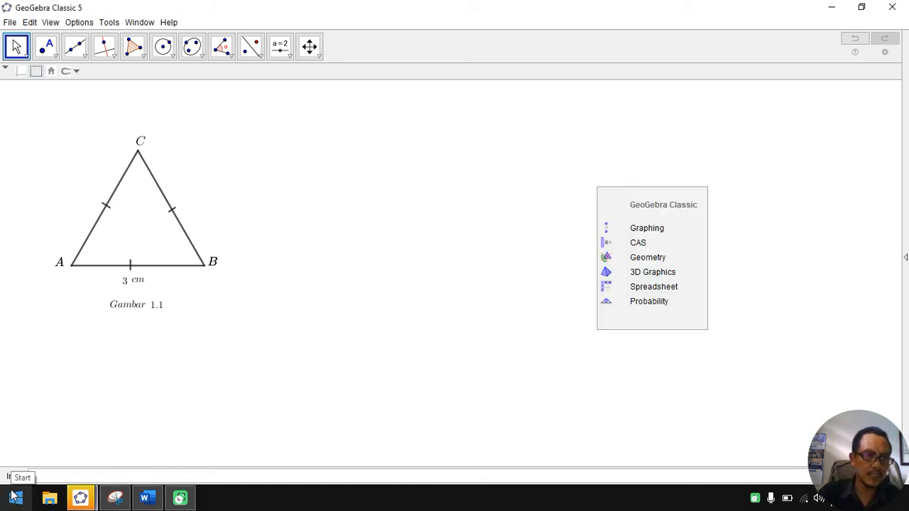
Step: Open Snipping Tool, capture a new snip around the triangle with its labels and the Gambar 1.1 caption, and copy it
left_click(13, 497)
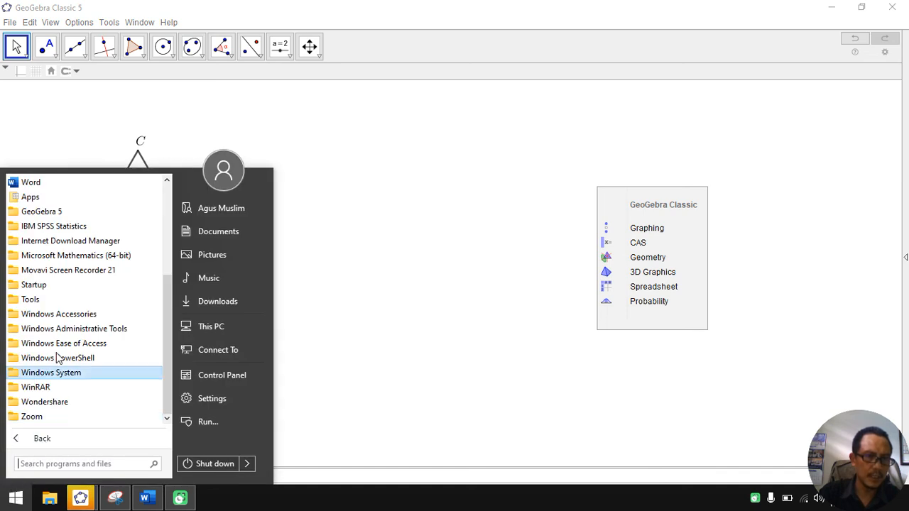
left_click(71, 314)
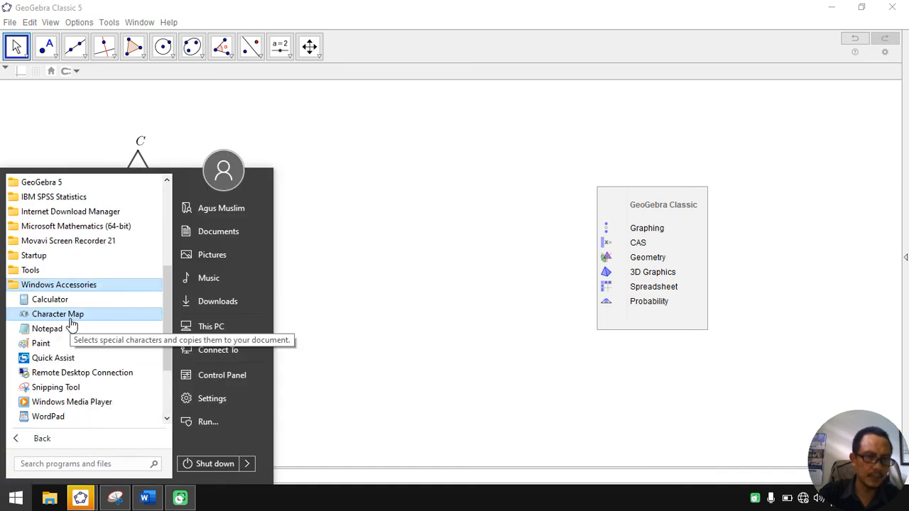
left_click(45, 393)
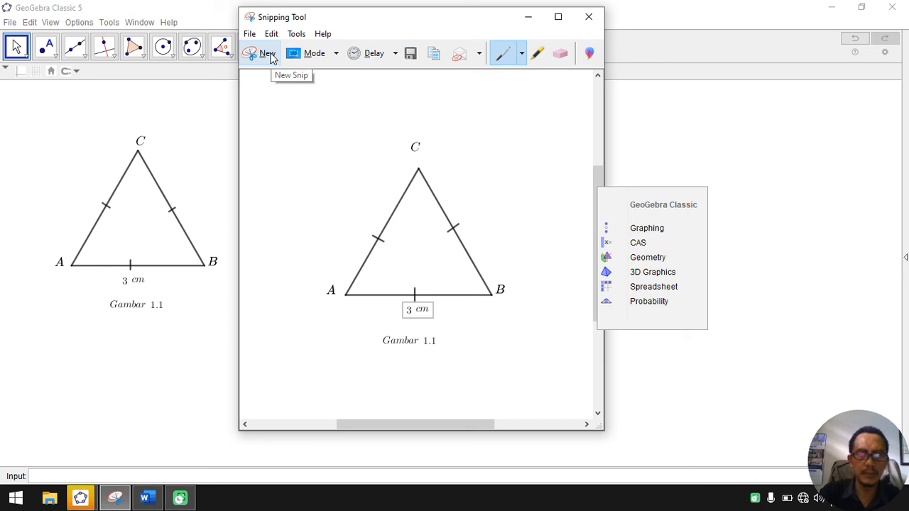
left_click(267, 56)
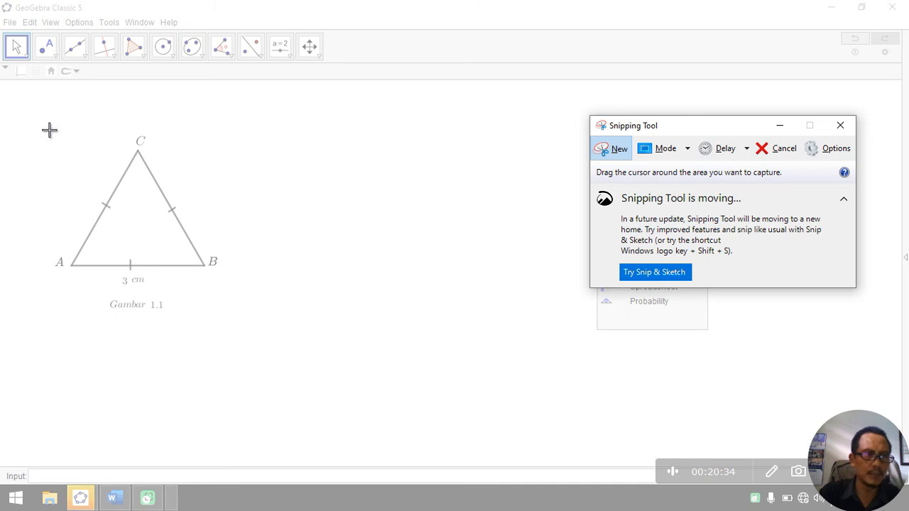
left_click_drag(47, 131, 223, 317)
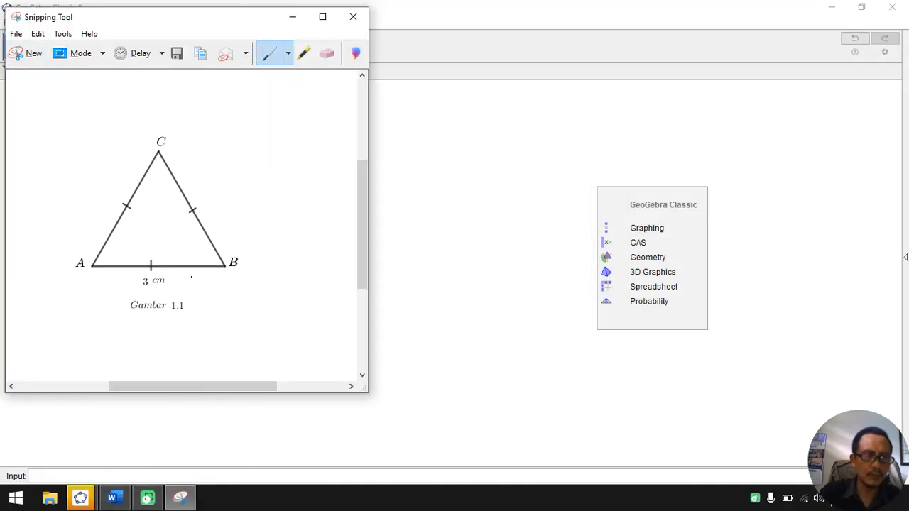
right_click(163, 199)
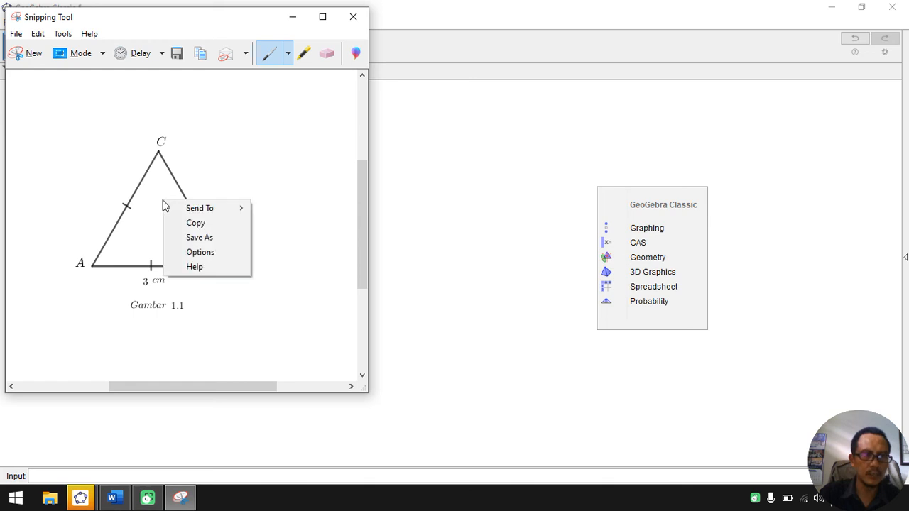
left_click(193, 221)
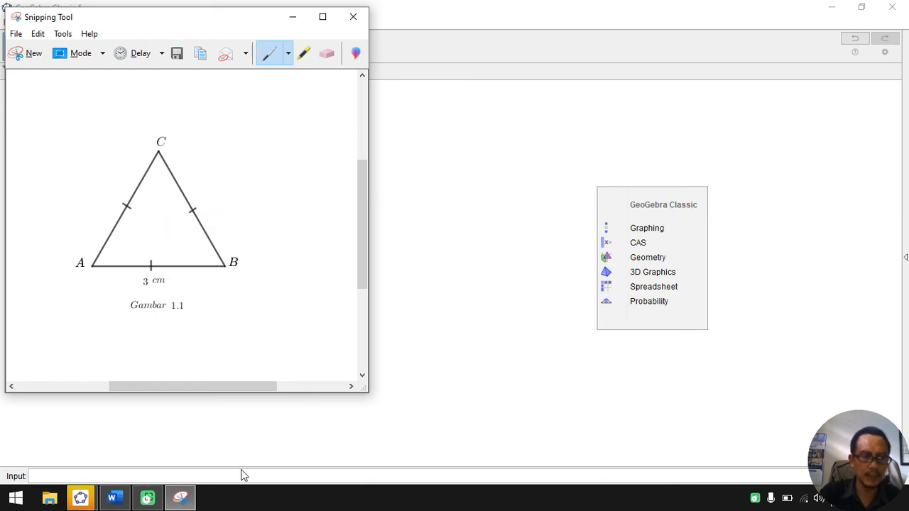
Step: Switch to the Word document, paste the triangle snip and scale it down to about half its size
left_click(112, 500)
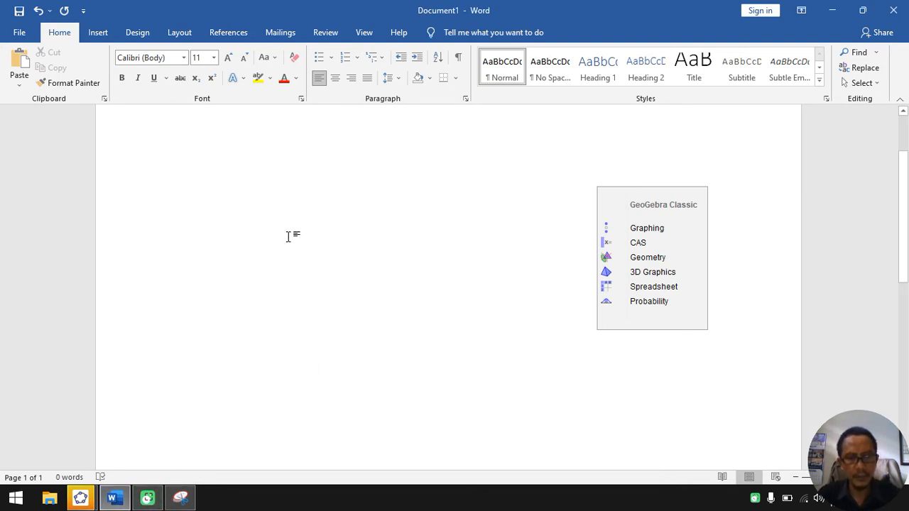
key("ctrl+v")
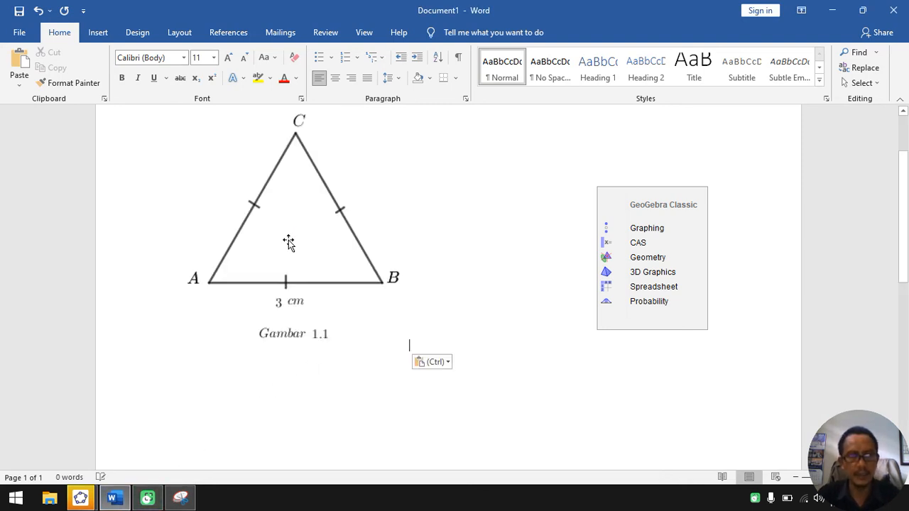
left_click(647, 231)
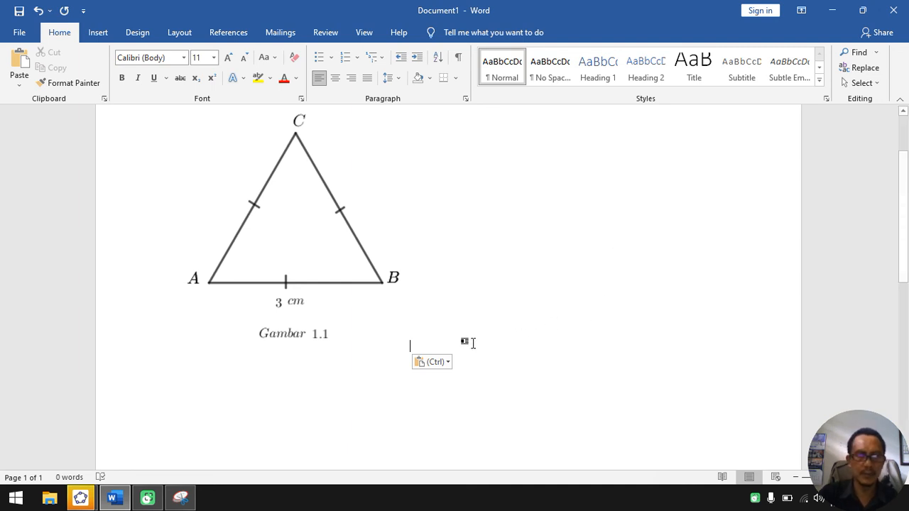
left_click(319, 263)
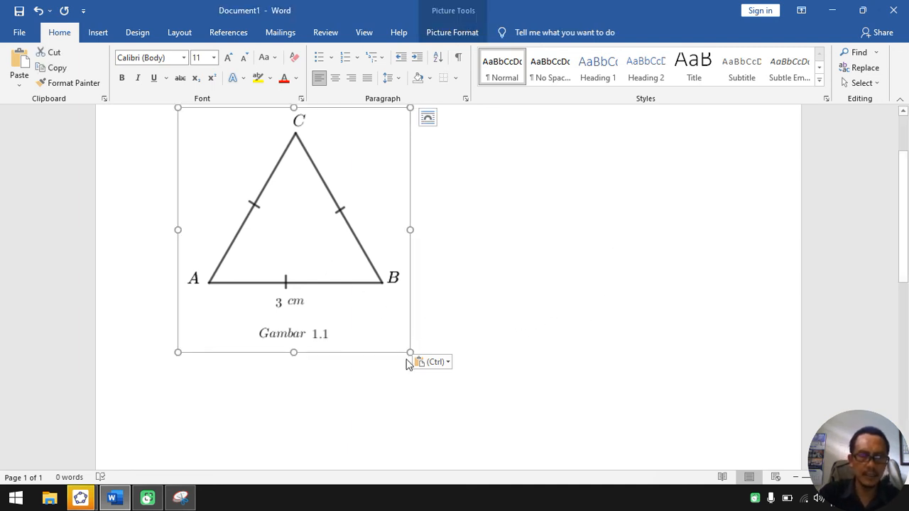
left_click_drag(412, 352, 273, 230)
scroll(312, 255, "up", 3)
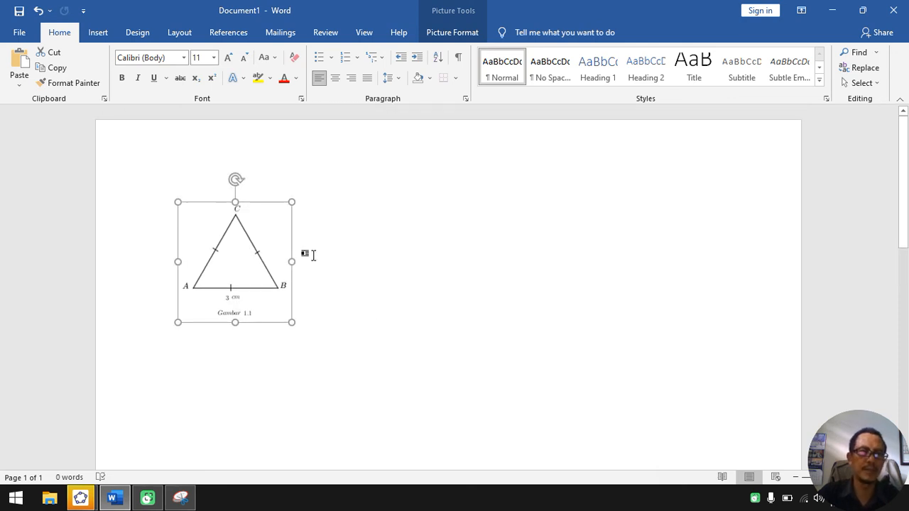
Step: Enter the question text "Tentukan Luas segitiga berikut :" after the triangle picture
left_click(348, 271)
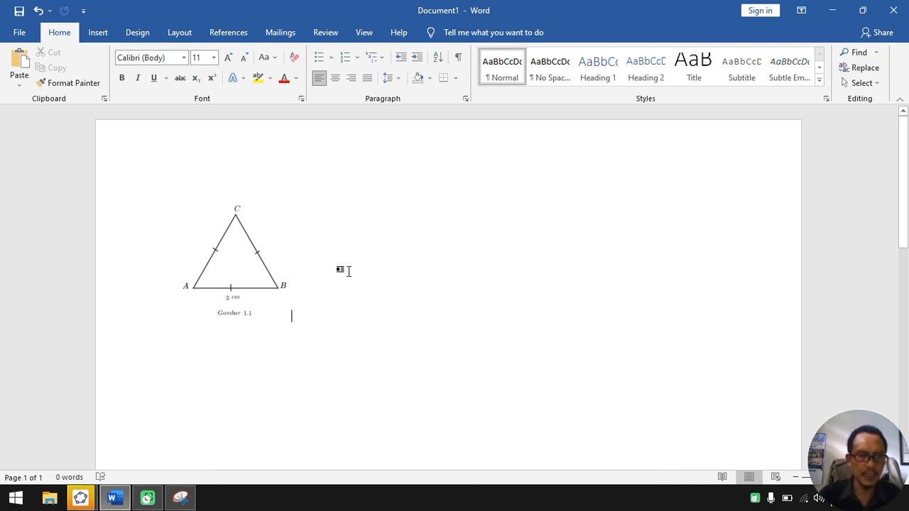
key("Return")
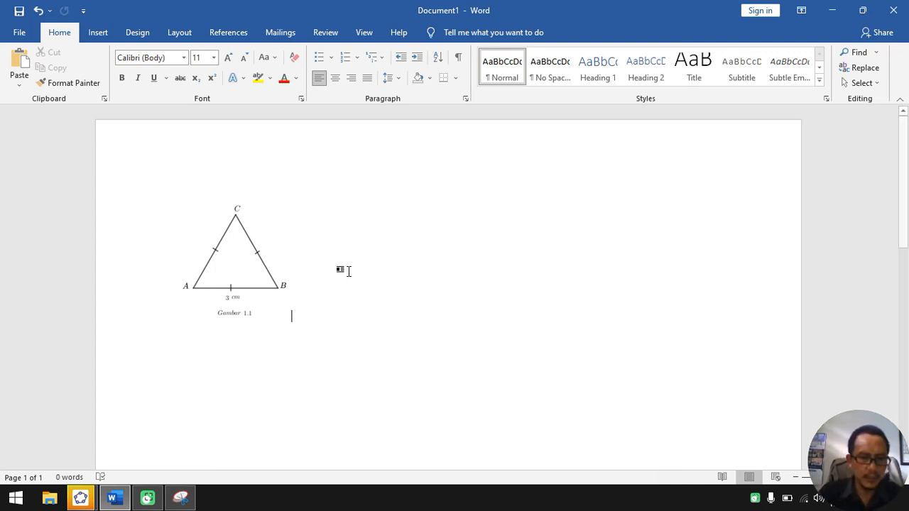
type("Tentukan ")
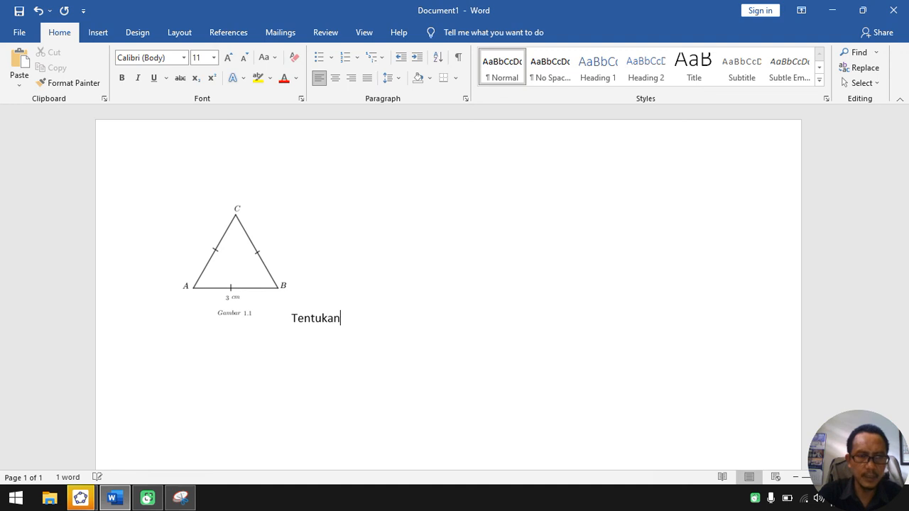
type("Luasb")
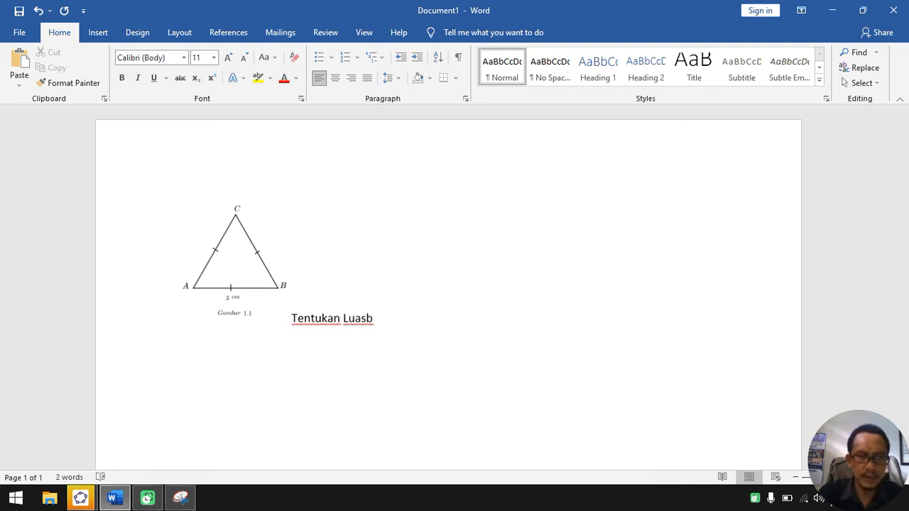
key("BackSpace")
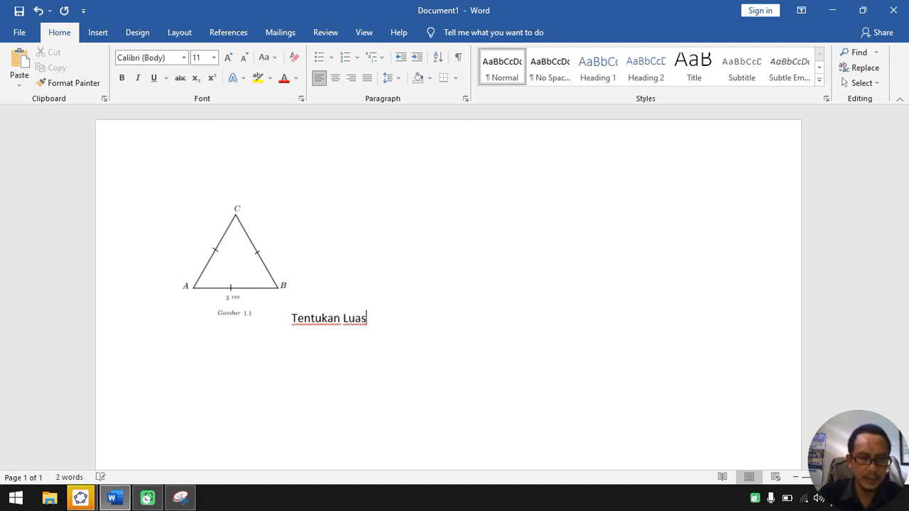
type("segitiga ")
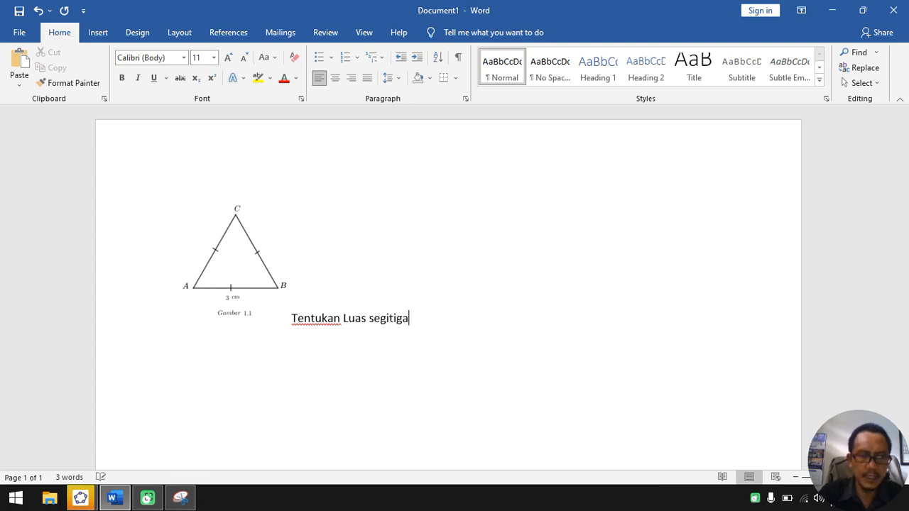
type("be")
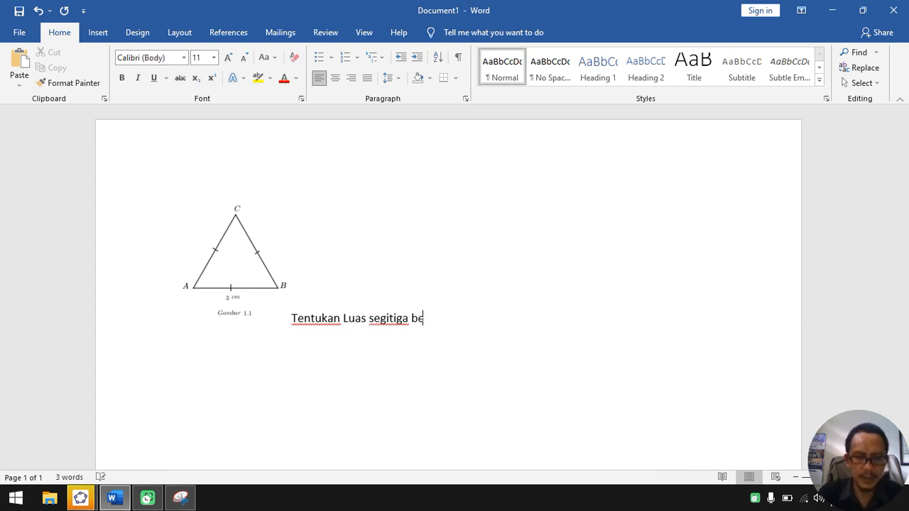
type("rikut :")
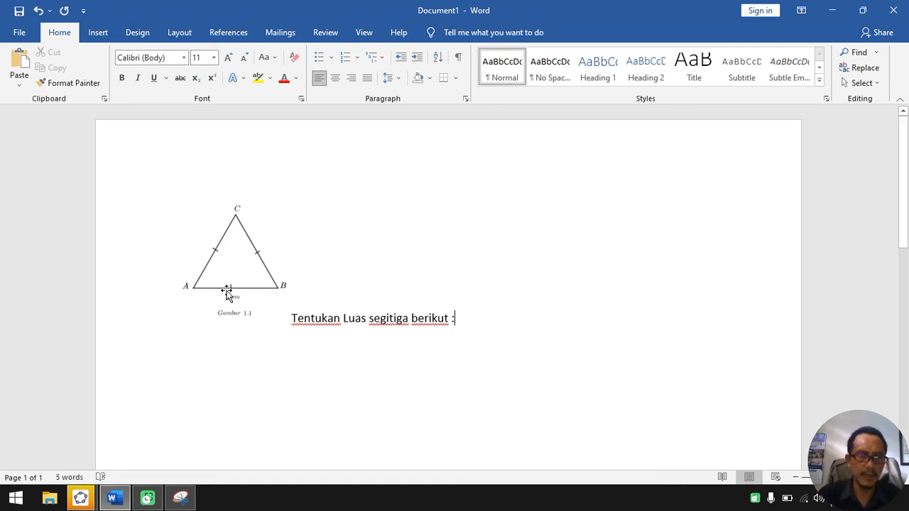
Step: Move the triangle picture onto its own line below the question text and enlarge it slightly
left_click(256, 260)
key("Delete")
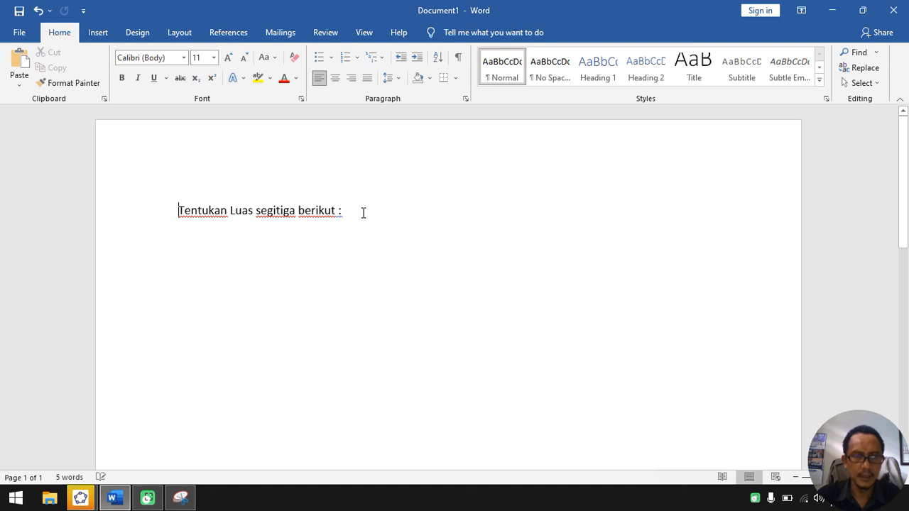
key("Return")
key("ctrl+v")
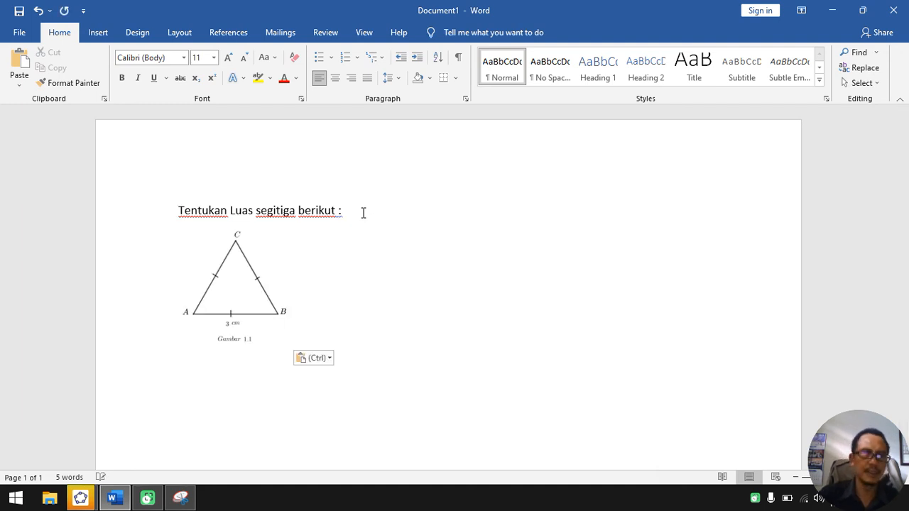
left_click(254, 298)
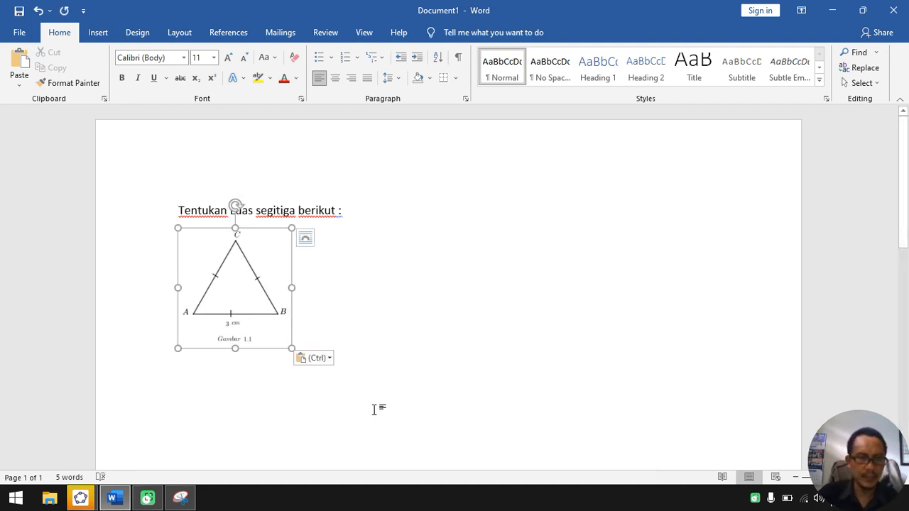
left_click_drag(291, 349, 310, 357)
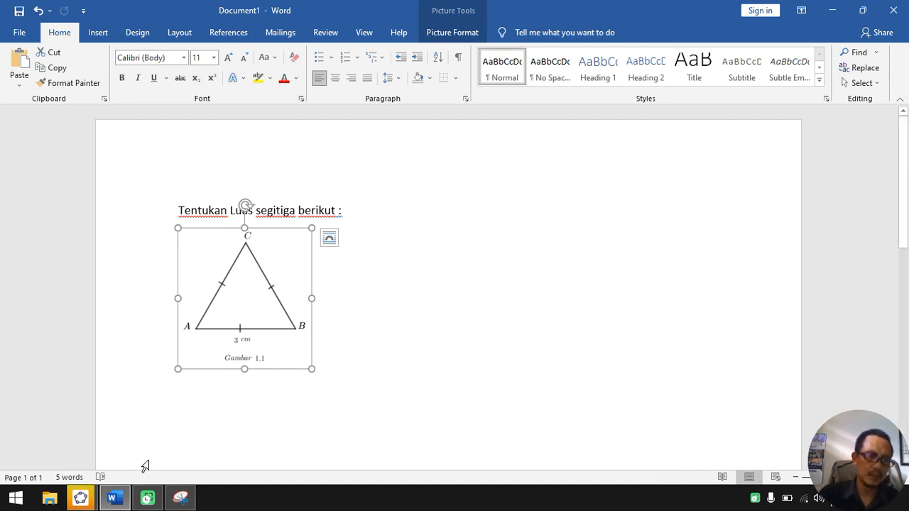
Step: Close the second, empty GeoGebra window and deselect the triangle picture in the Word document
left_click(82, 506)
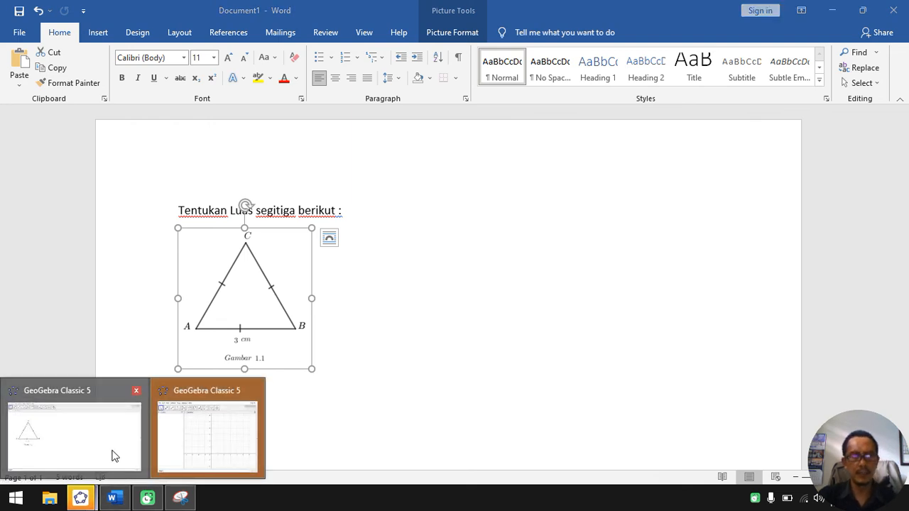
mouse_move(242, 416)
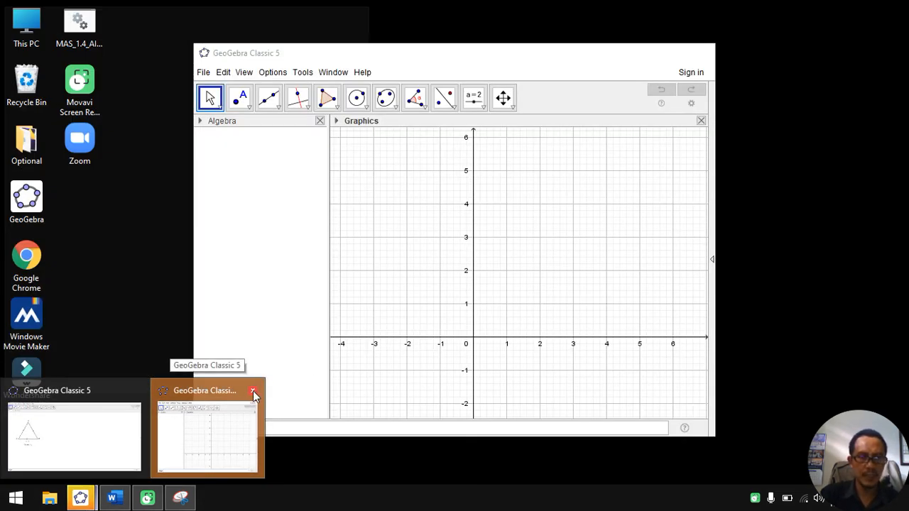
left_click(253, 391)
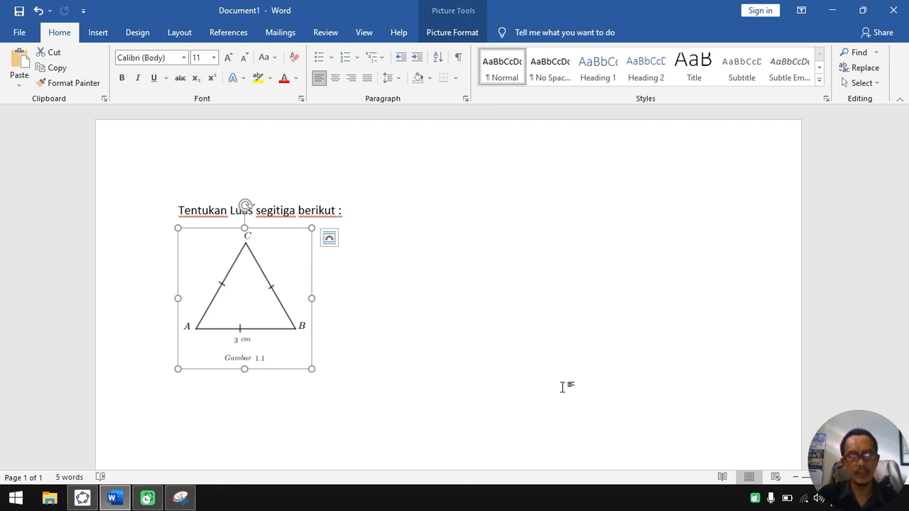
left_click(611, 295)
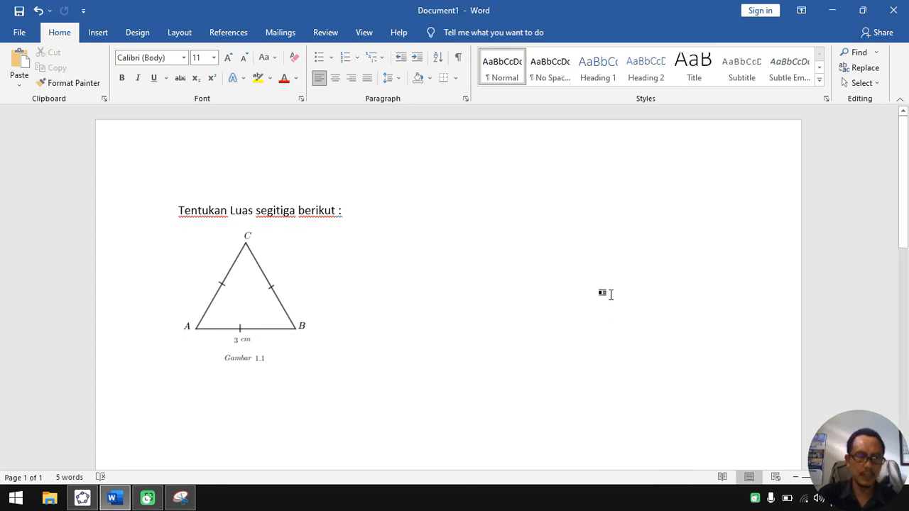